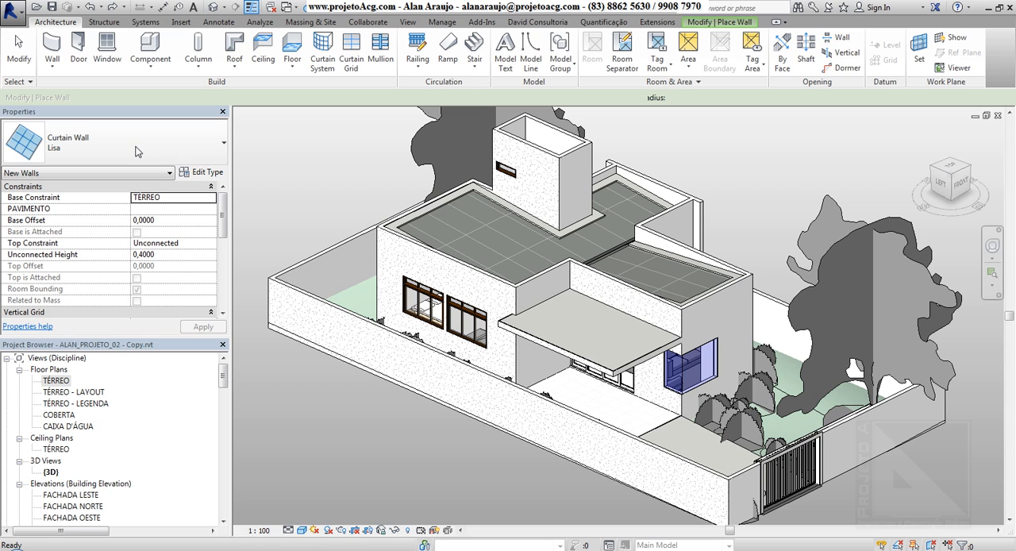
Choose the Curtain Wall type 1.50 x 2.10 for the new walls.
{"action": "left_click", "coordinate": [136, 152]}
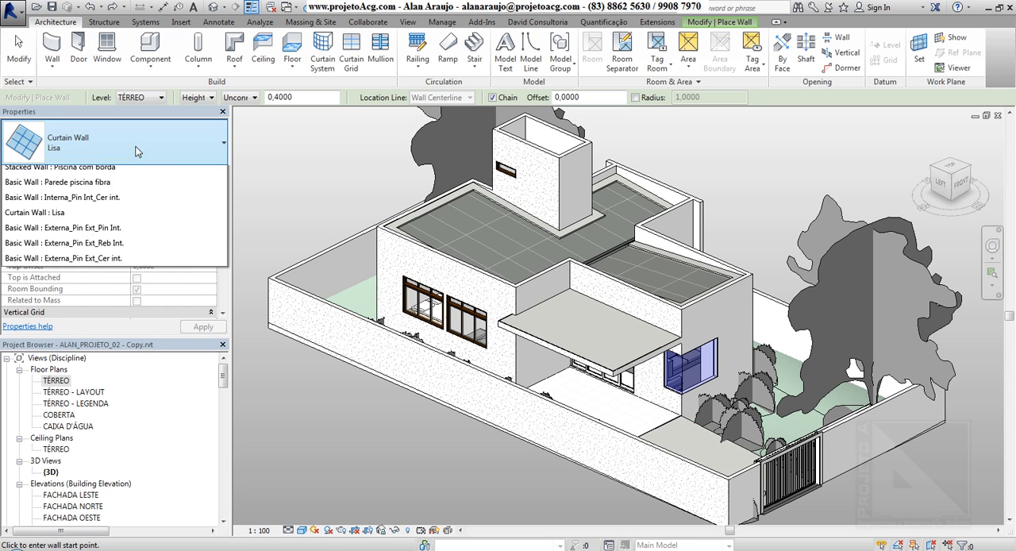
{"action": "scroll", "coordinate": [219, 213], "scroll_direction": "up", "scroll_amount": 3}
{"action": "left_click_drag", "start_coordinate": [217, 210], "coordinate": [229, 292]}
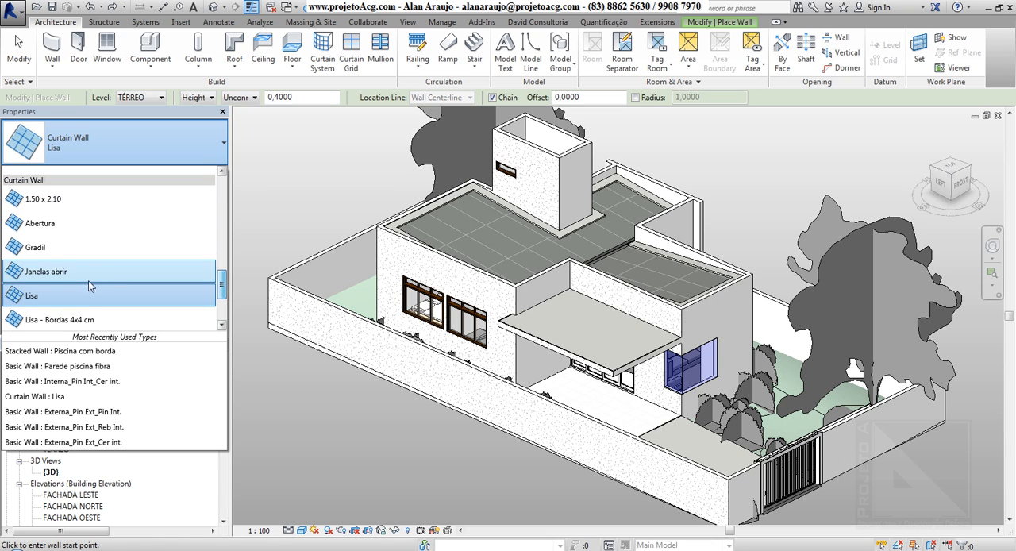
{"action": "left_click", "coordinate": [65, 201]}
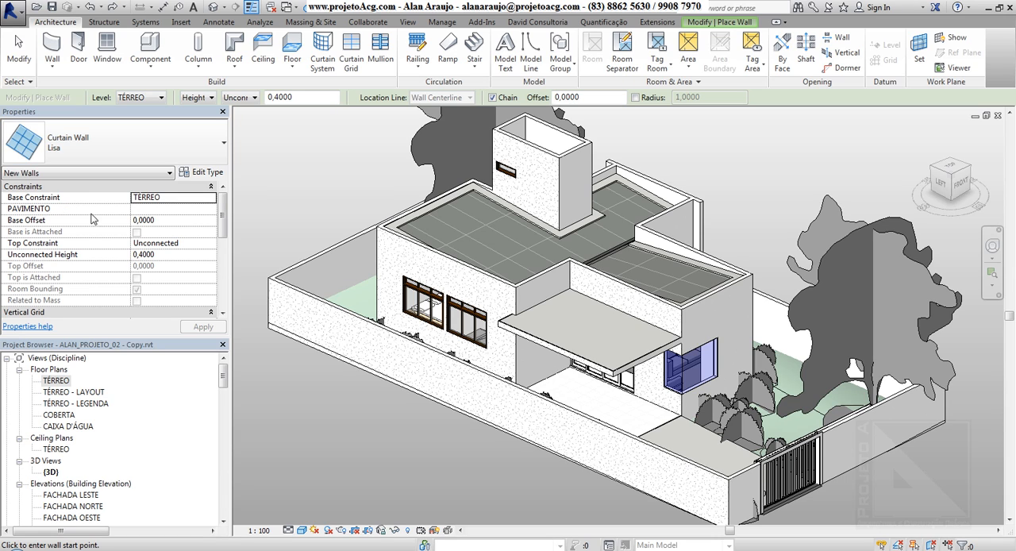
In the TÉRREO floor plan, draw two curtain walls inside the perimeter walls meeting at the corner, about 1.25 m and 1.66 m long.
{"action": "double_click", "coordinate": [57, 381]}
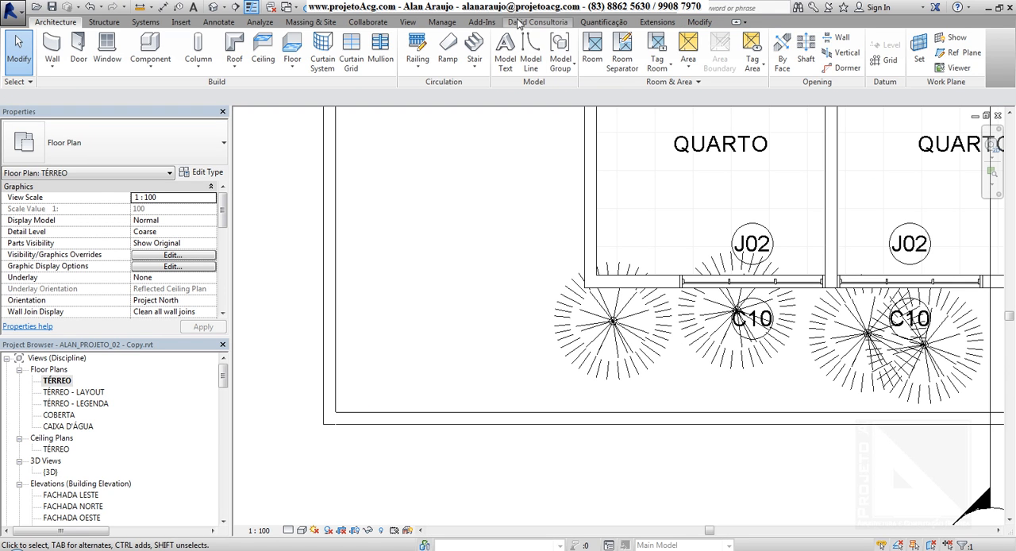
{"action": "left_click", "coordinate": [55, 38]}
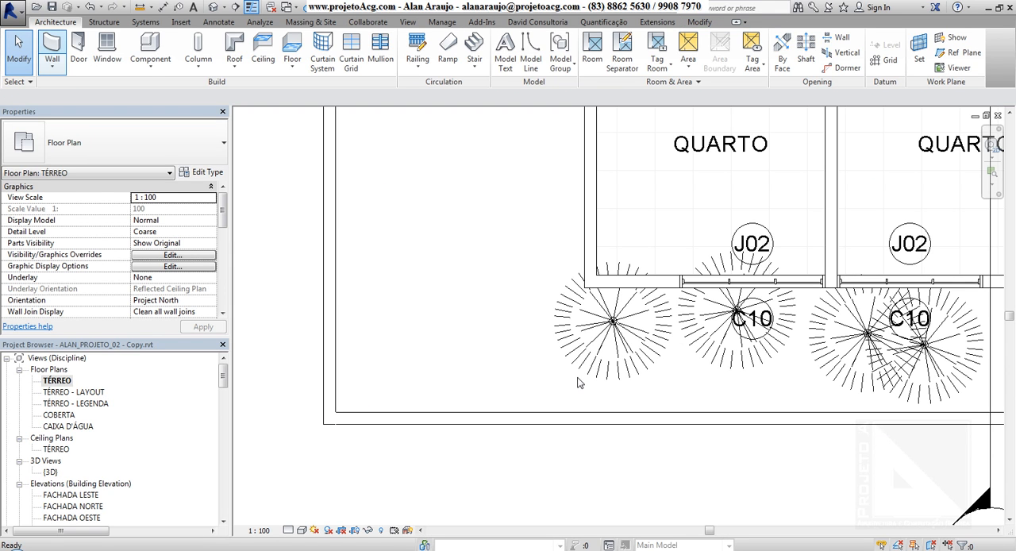
{"action": "left_click", "coordinate": [330, 315]}
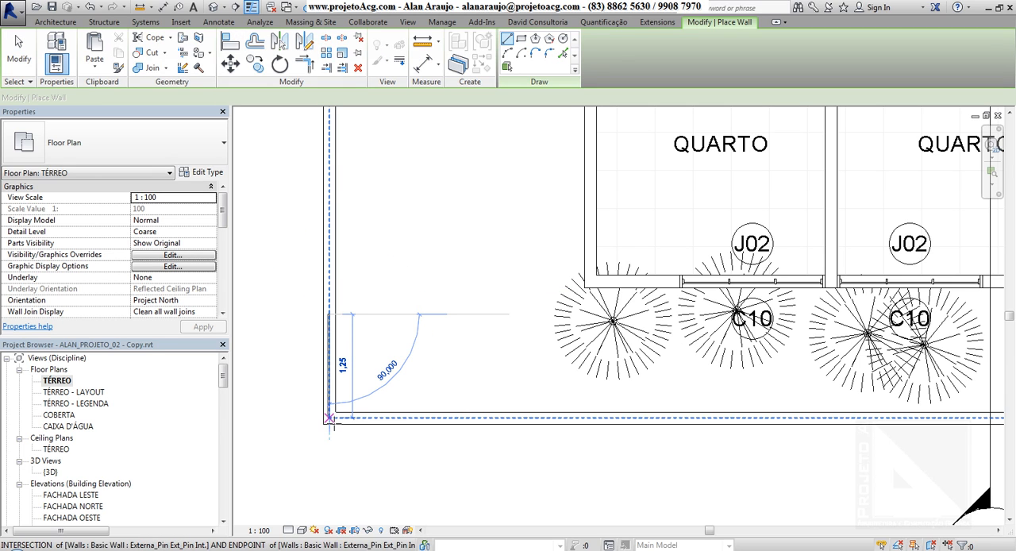
{"action": "left_click", "coordinate": [330, 418]}
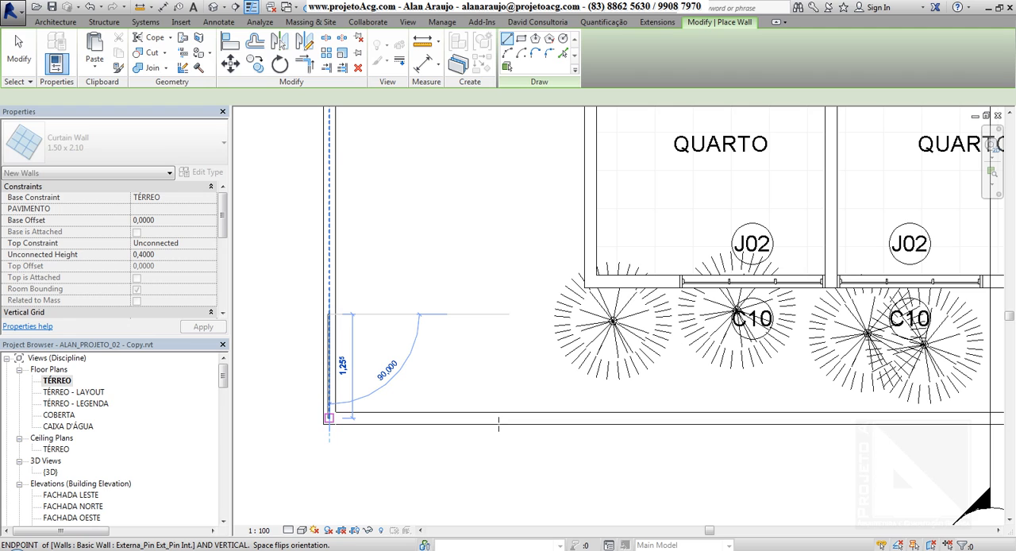
{"action": "left_click", "coordinate": [494, 422]}
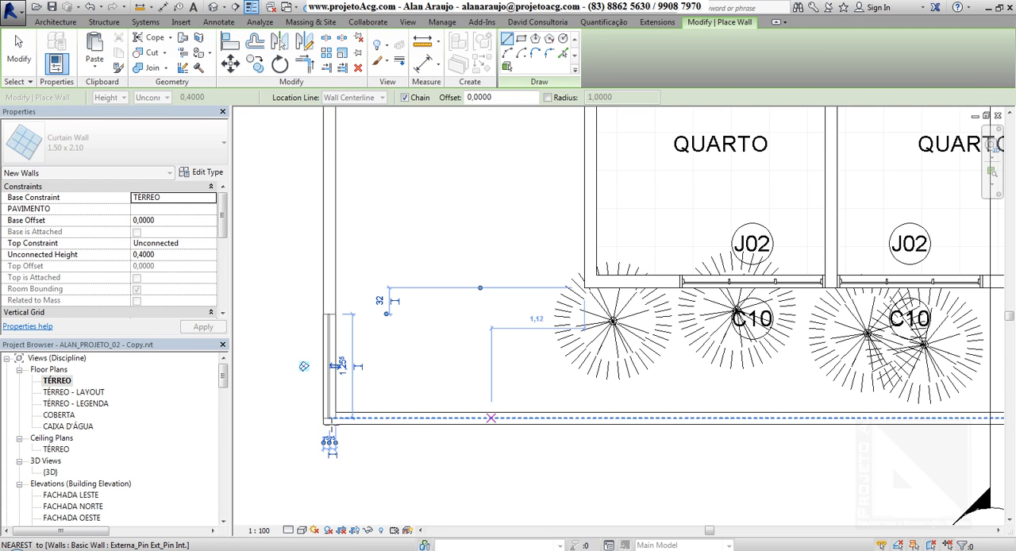
{"action": "left_click", "coordinate": [333, 423]}
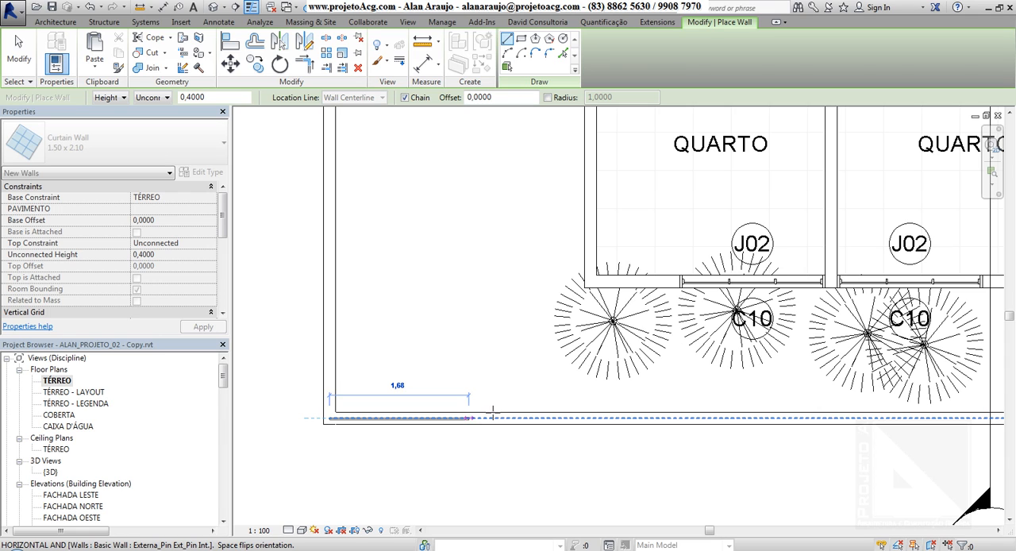
{"action": "left_click", "coordinate": [495, 417]}
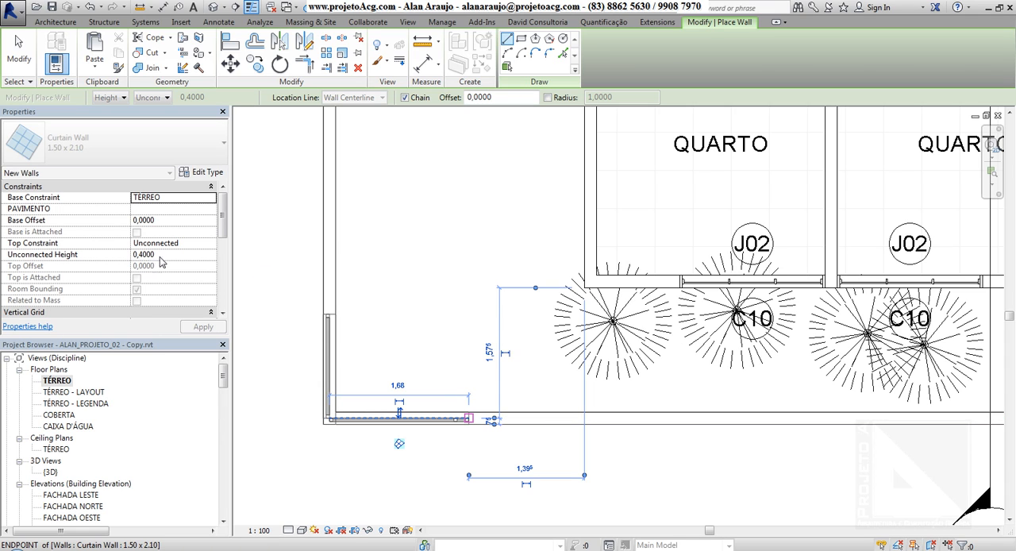
Examine the two corner curtain walls in the 3D view and end wall placement.
{"action": "left_click", "coordinate": [213, 7]}
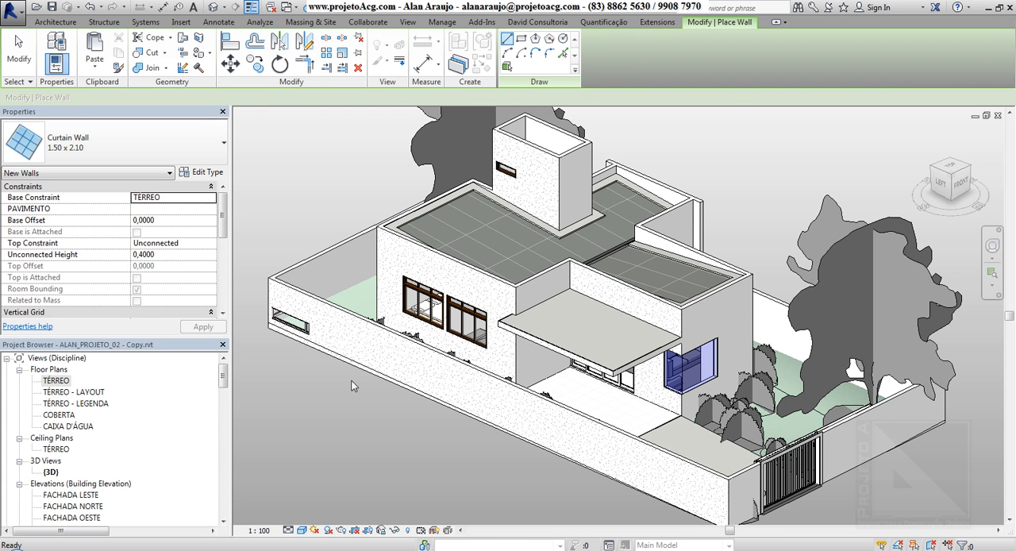
{"action": "middle_click_drag", "start_coordinate": [347, 382], "coordinate": [464, 418], "text": "shift"}
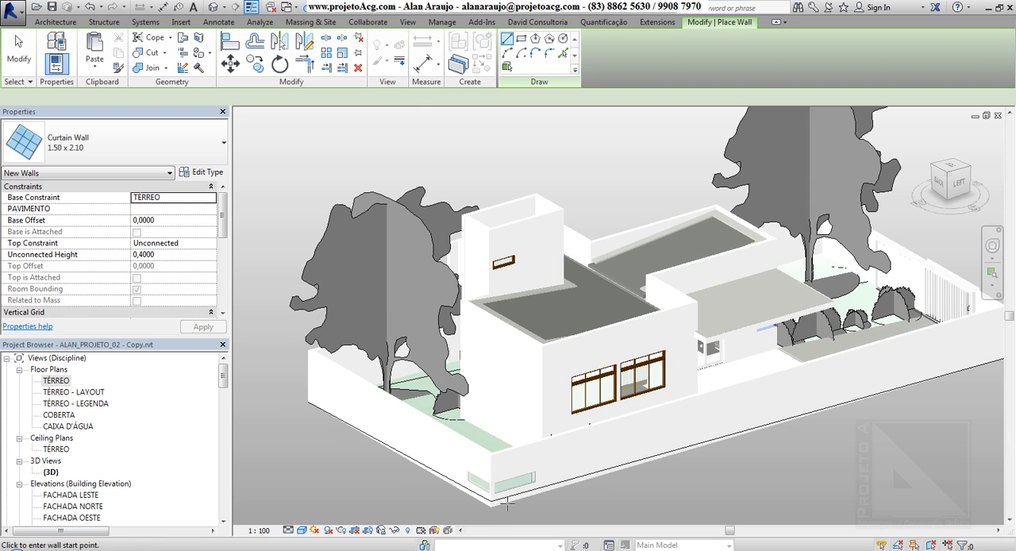
{"action": "scroll", "coordinate": [506, 488], "scroll_direction": "up", "scroll_amount": 5}
{"action": "key", "text": "Escape"}
{"action": "key", "text": "Escape"}
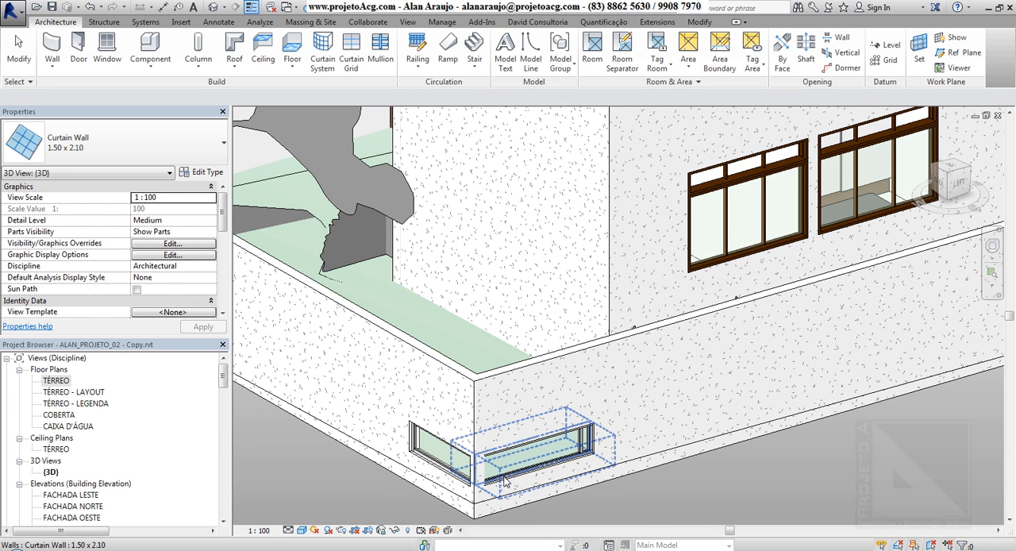
Set the top constraint of the shorter corner curtain wall to Up to level: COBERTA.
{"action": "left_click", "coordinate": [422, 459]}
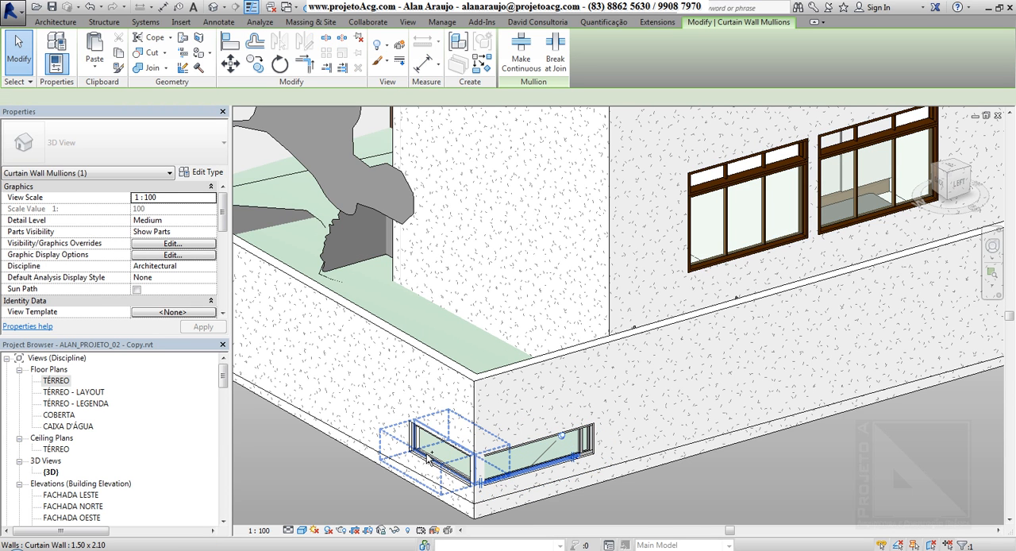
{"action": "left_click", "coordinate": [431, 458], "text": "ctrl"}
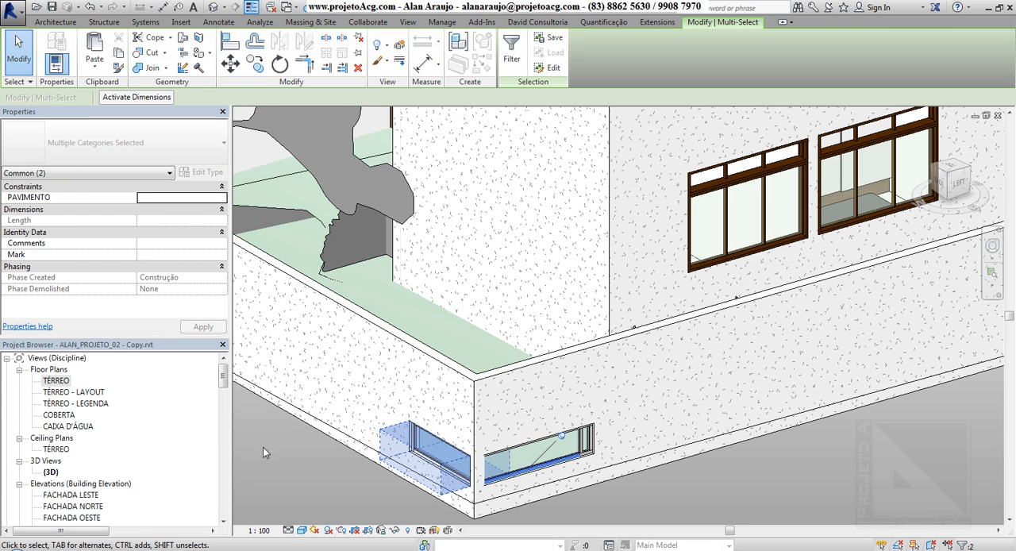
{"action": "left_click", "coordinate": [290, 466]}
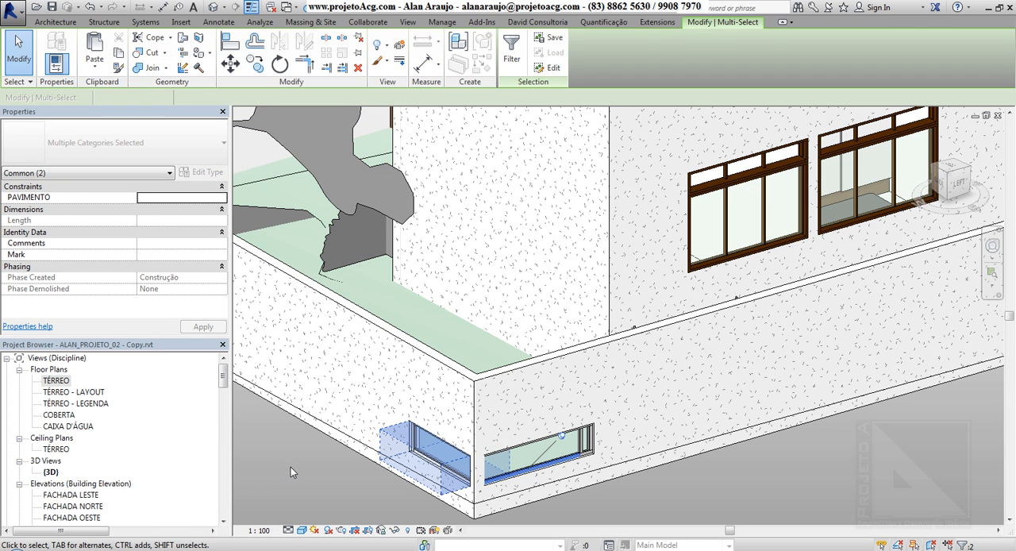
{"action": "left_click", "coordinate": [429, 442]}
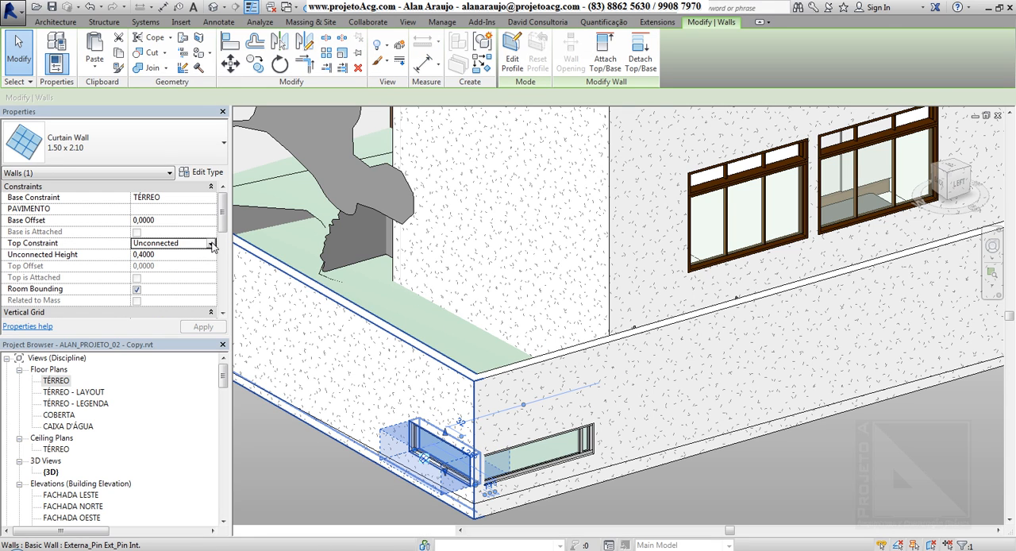
{"action": "left_click", "coordinate": [213, 246]}
{"action": "left_click", "coordinate": [198, 284]}
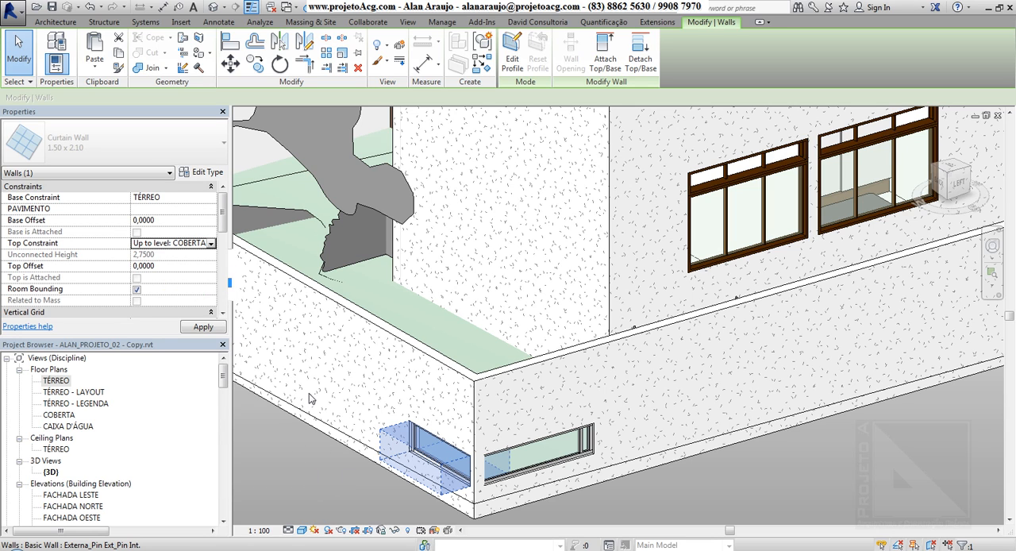
{"action": "scroll", "coordinate": [309, 393], "scroll_direction": "down", "scroll_amount": 2}
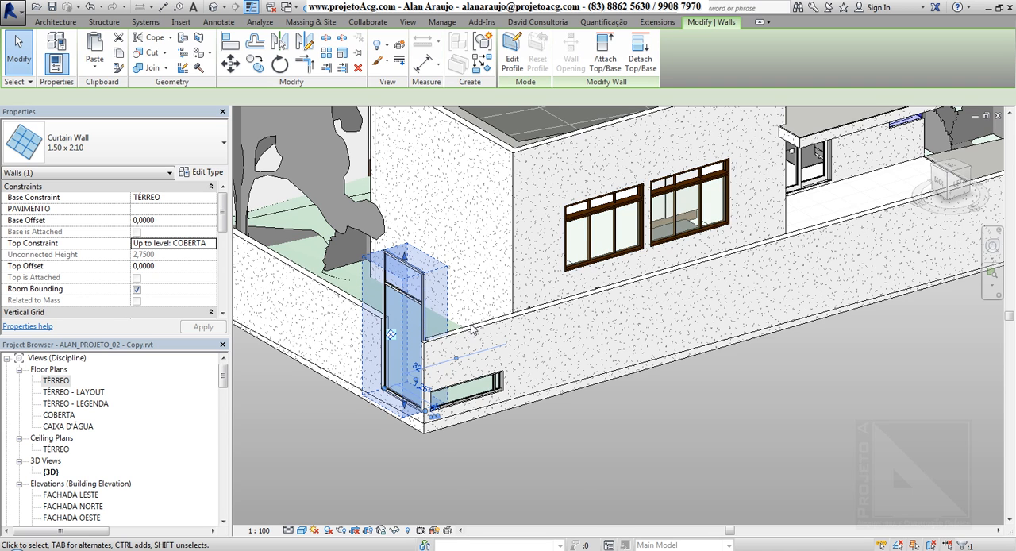
{"action": "middle_click_drag", "start_coordinate": [472, 329], "coordinate": [551, 385], "text": "shift"}
{"action": "left_click", "coordinate": [488, 384]}
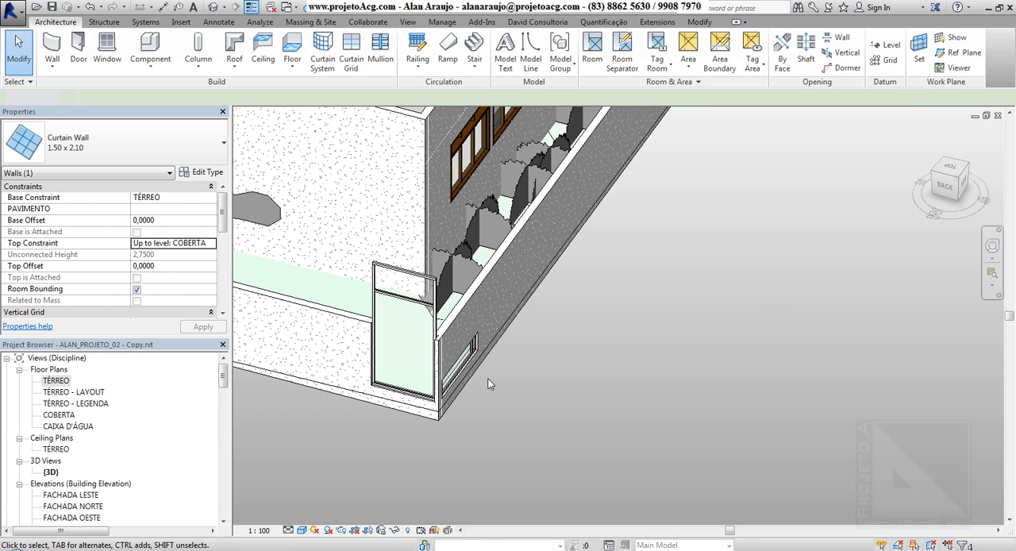
Stretch the longer corner curtain wall upward to a height of 1.40 m.
{"action": "left_click", "coordinate": [501, 374]}
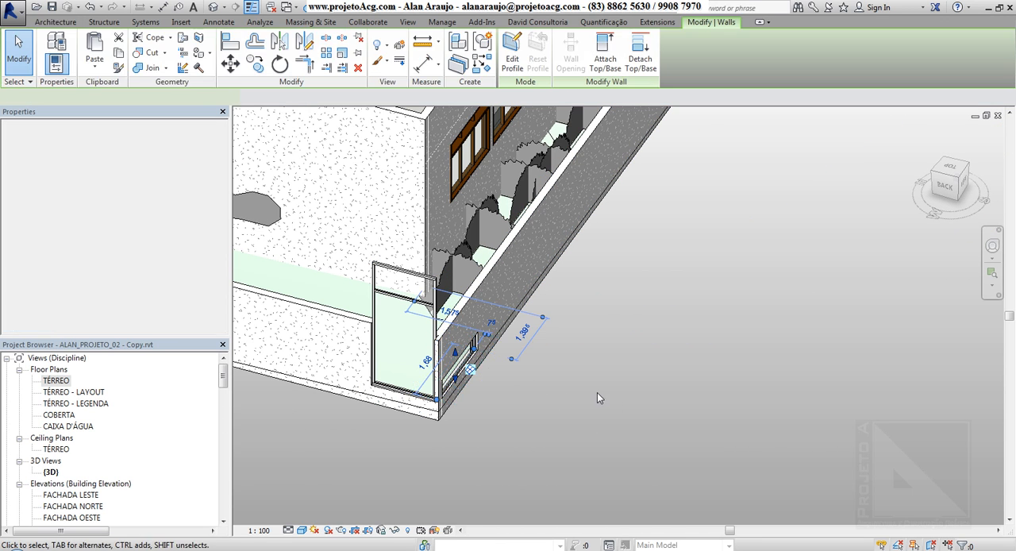
{"action": "left_click_drag", "start_coordinate": [455, 352], "coordinate": [462, 313]}
{"action": "middle_click_drag", "start_coordinate": [686, 390], "coordinate": [400, 318], "text": "shift"}
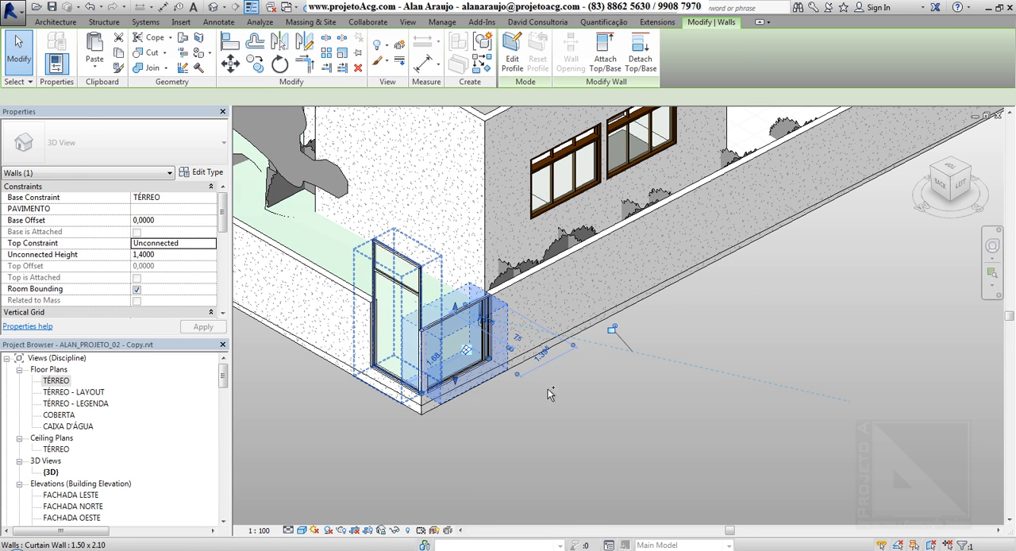
Examine how to select both corner curtain walls together and a single side mullion of the taller one.
{"action": "left_click", "coordinate": [367, 262], "text": "ctrl"}
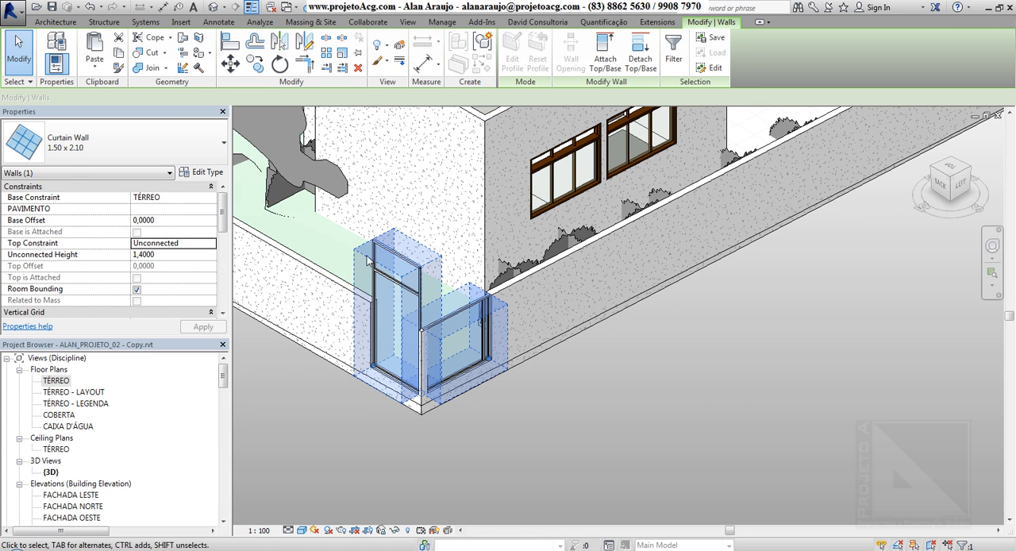
{"action": "scroll", "coordinate": [380, 258], "scroll_direction": "up", "scroll_amount": 5}
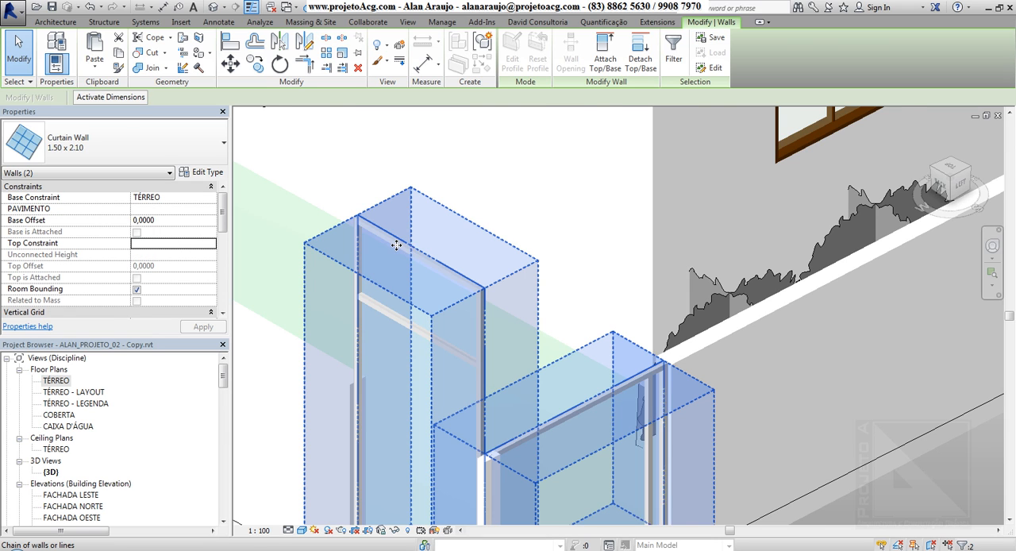
{"action": "left_click", "coordinate": [374, 274]}
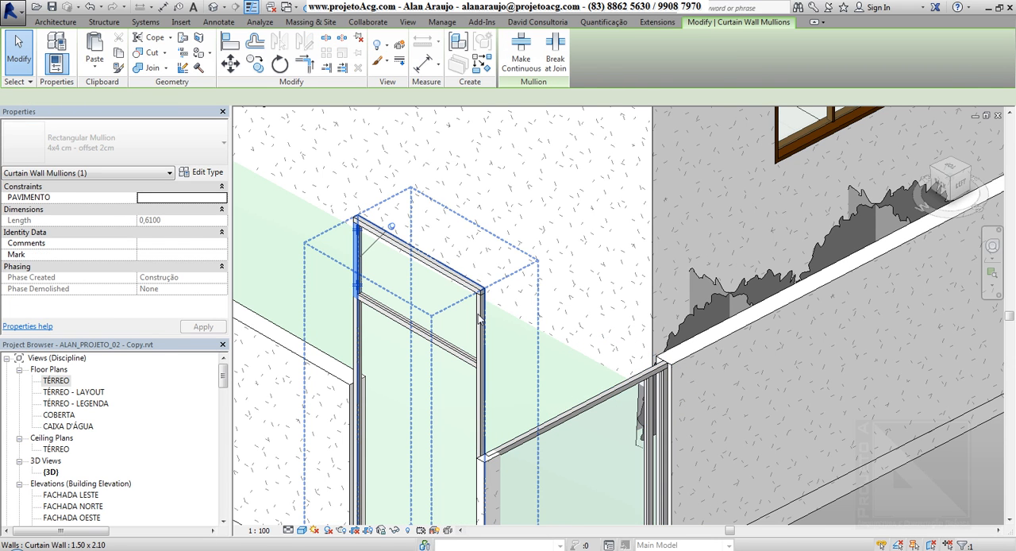
{"action": "key", "text": "Tab"}
{"action": "key", "text": "Tab"}
{"action": "key", "text": "Tab"}
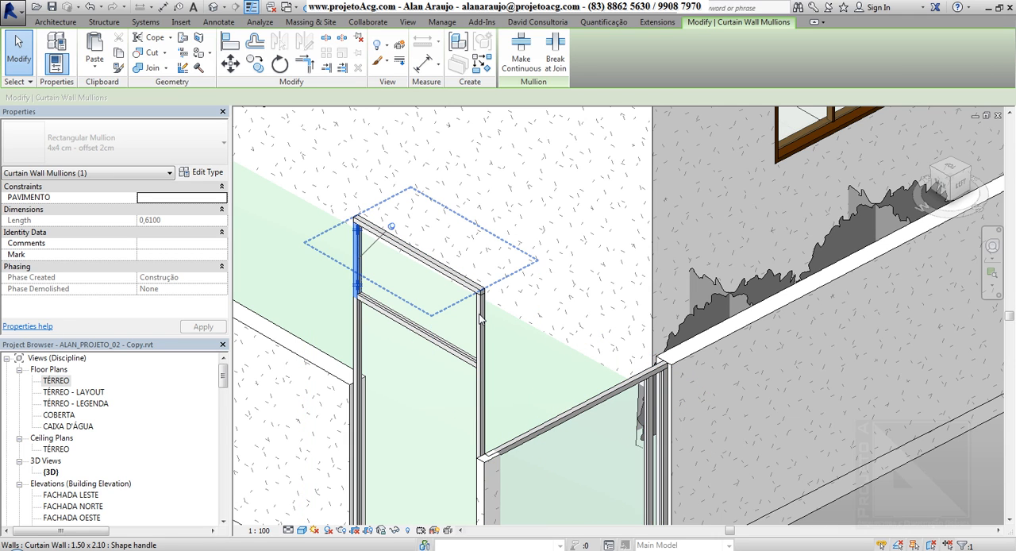
{"action": "left_click", "coordinate": [430, 267]}
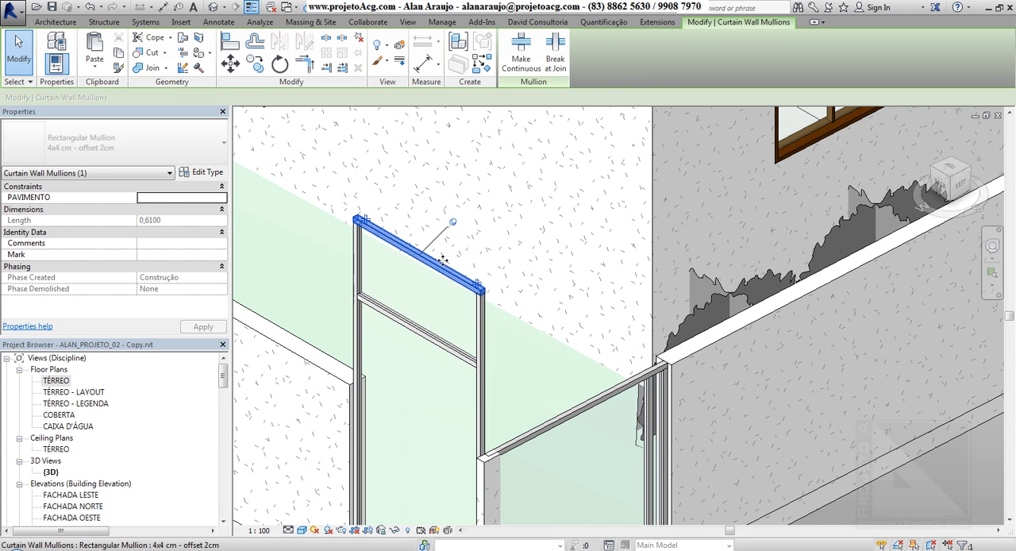
Delete both curtain walls from the perimeter wall corner.
{"action": "left_click", "coordinate": [485, 310]}
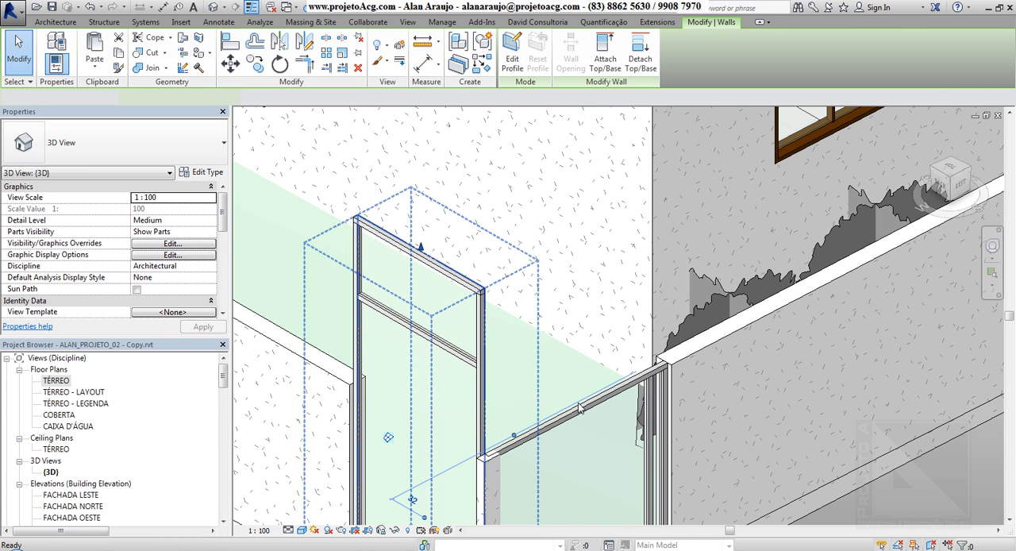
{"action": "key", "text": "Delete"}
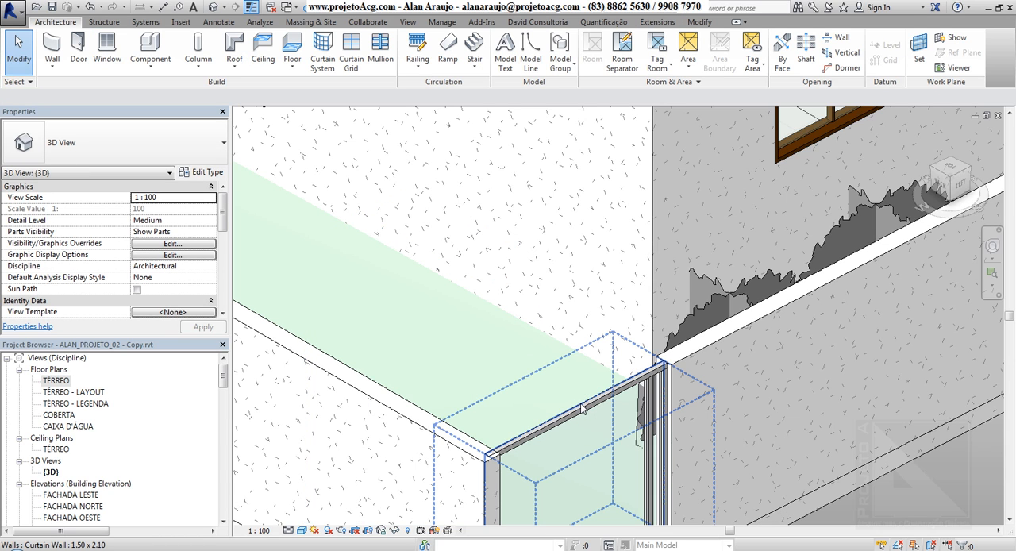
{"action": "left_click", "coordinate": [500, 304]}
{"action": "key", "text": "Delete"}
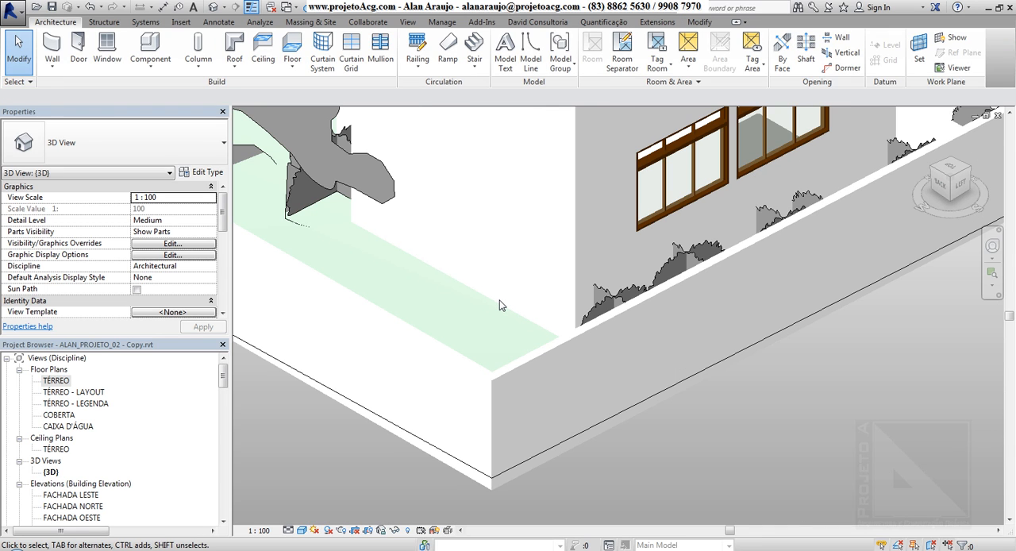
Start a new 1.50 x 2.10 curtain wall near the front gate and set its height up to level COBERTA.
{"action": "scroll", "coordinate": [500, 304], "scroll_direction": "down", "scroll_amount": 3}
{"action": "middle_click_drag", "start_coordinate": [685, 314], "coordinate": [279, 143], "text": "shift"}
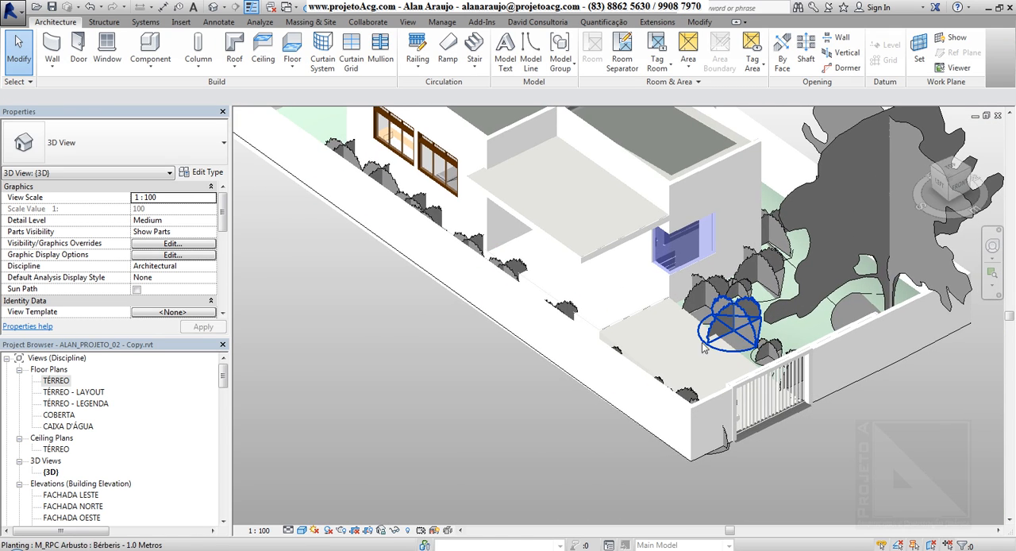
{"action": "middle_click_drag", "start_coordinate": [725, 508], "coordinate": [373, 339]}
{"action": "middle_click_drag", "start_coordinate": [526, 352], "coordinate": [466, 347]}
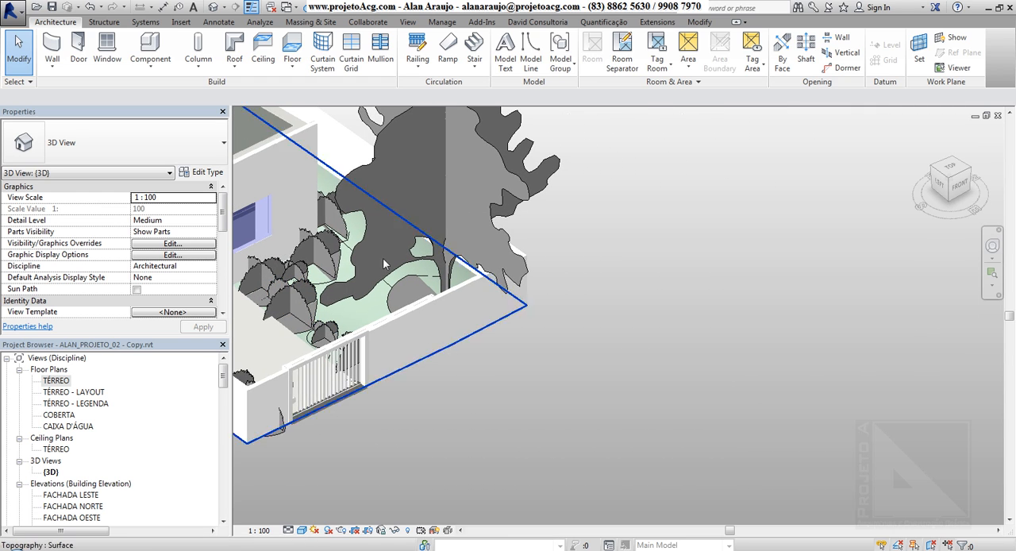
{"action": "left_click", "coordinate": [54, 45]}
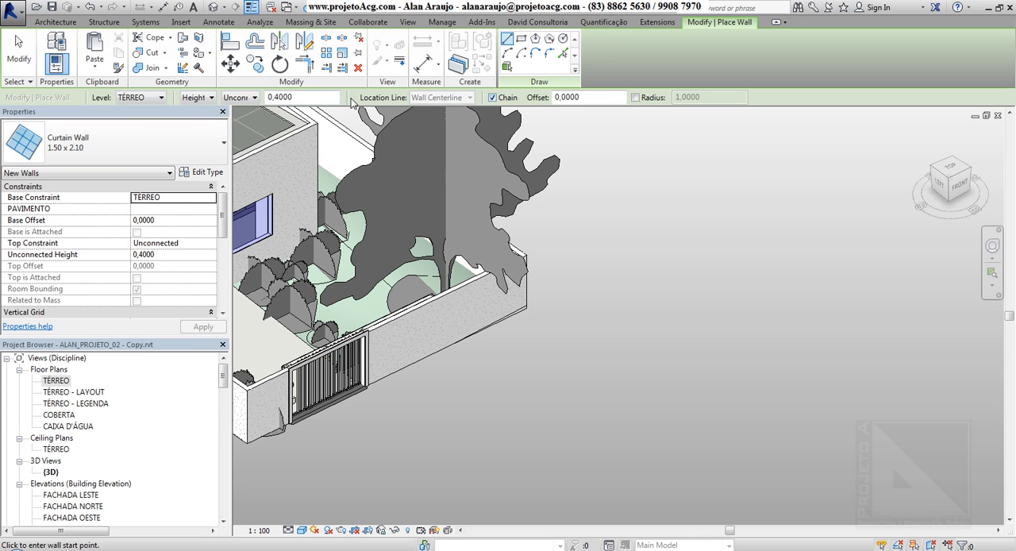
{"action": "left_click", "coordinate": [239, 99]}
{"action": "left_click", "coordinate": [250, 117]}
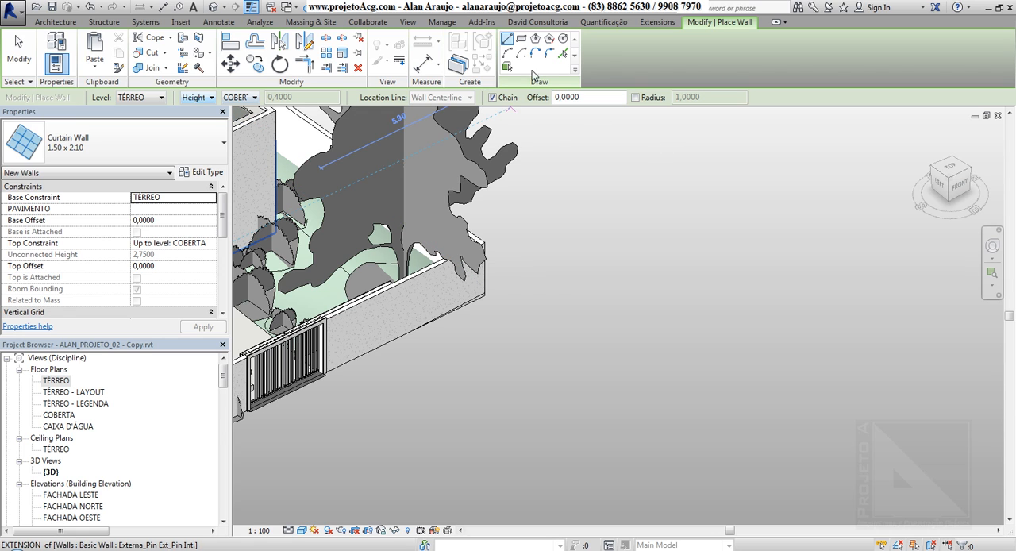
{"action": "key", "text": "Escape"}
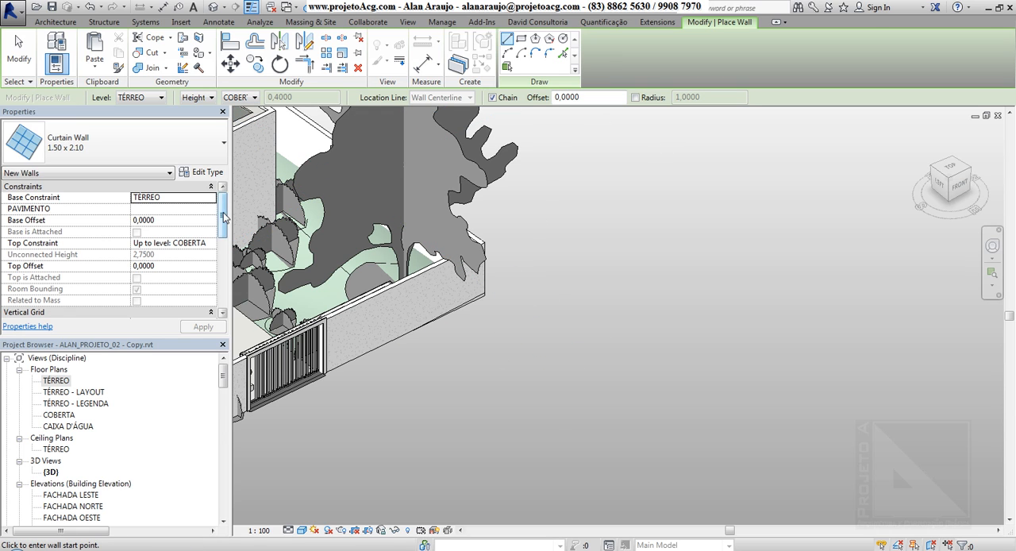
Draw the 1.50 x 2.10 curtain wall 6.80 m long in the open area in front of the perimeter wall.
{"action": "scroll", "coordinate": [217, 222], "scroll_direction": "down", "scroll_amount": 4}
{"action": "scroll", "coordinate": [217, 210], "scroll_direction": "up", "scroll_amount": 4}
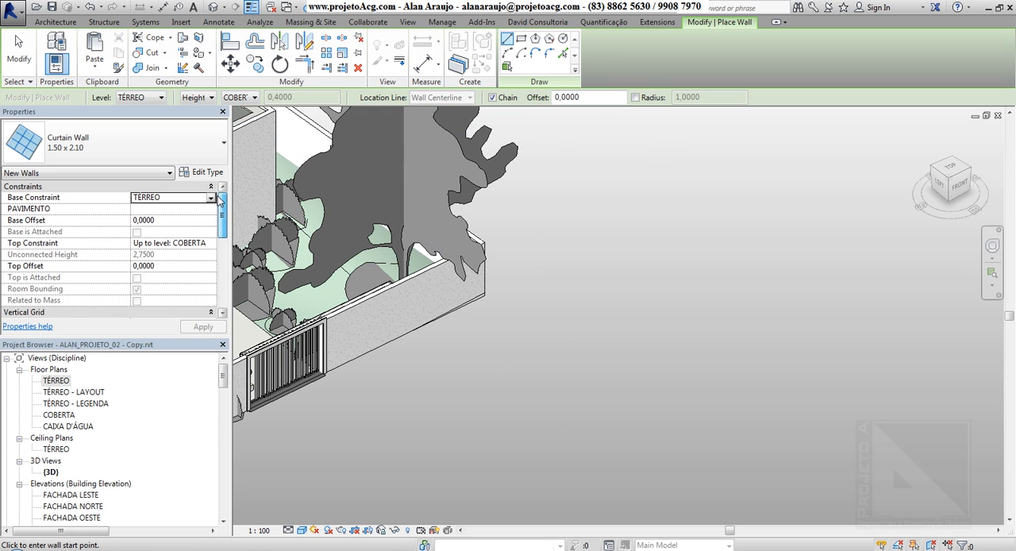
{"action": "left_click_drag", "start_coordinate": [223, 208], "coordinate": [223, 240]}
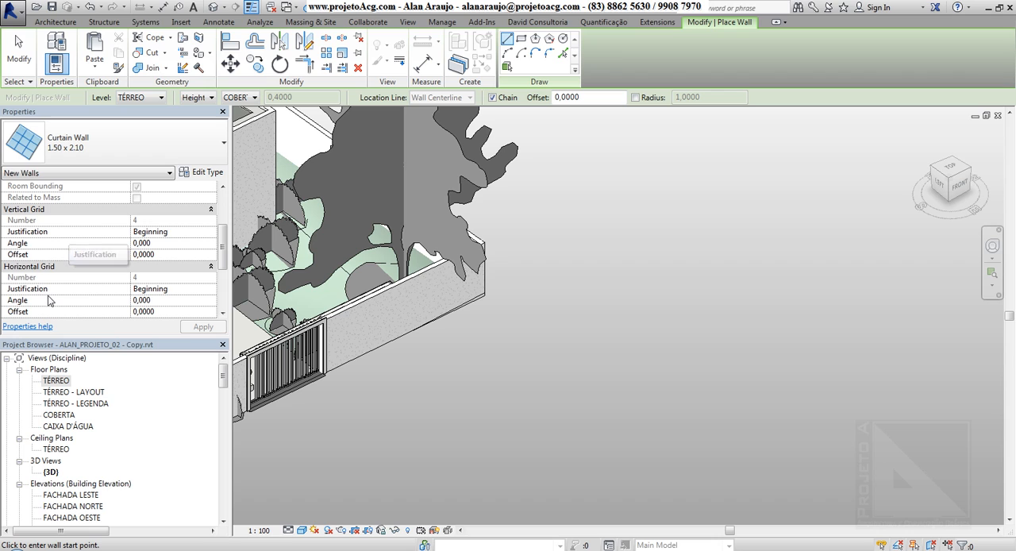
{"action": "mouse_move", "coordinate": [222, 254]}
{"action": "left_mouse_down"}
{"action": "mouse_move", "coordinate": [222, 272]}
{"action": "mouse_move", "coordinate": [221, 239]}
{"action": "left_mouse_up"}
{"action": "left_click", "coordinate": [475, 411]}
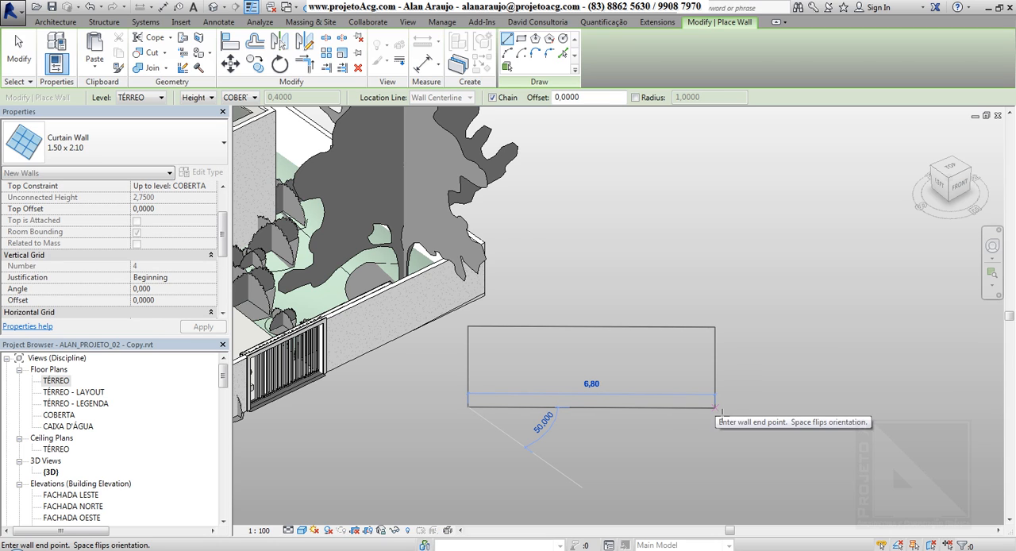
{"action": "left_click", "coordinate": [714, 409]}
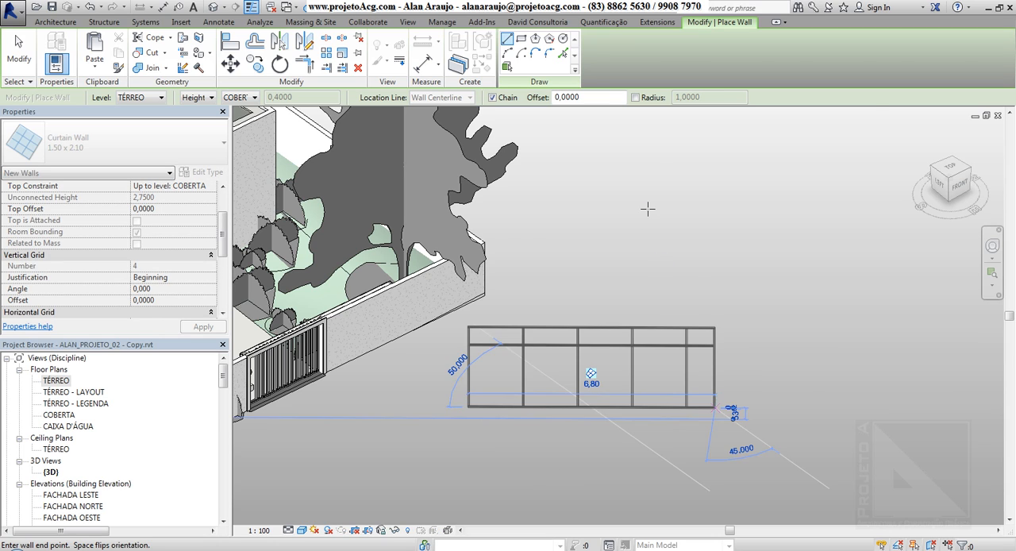
{"action": "key", "text": "Escape"}
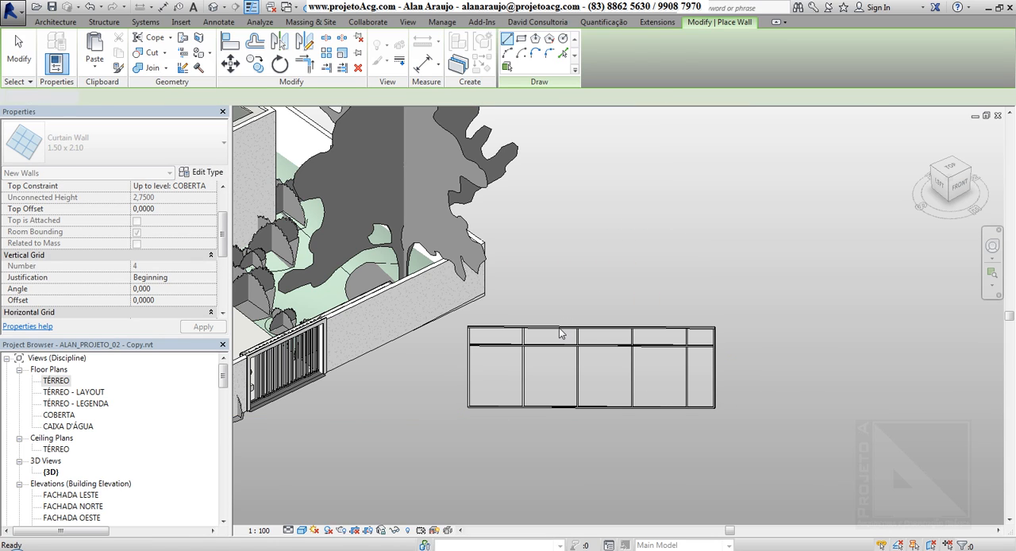
{"action": "key", "text": "Escape"}
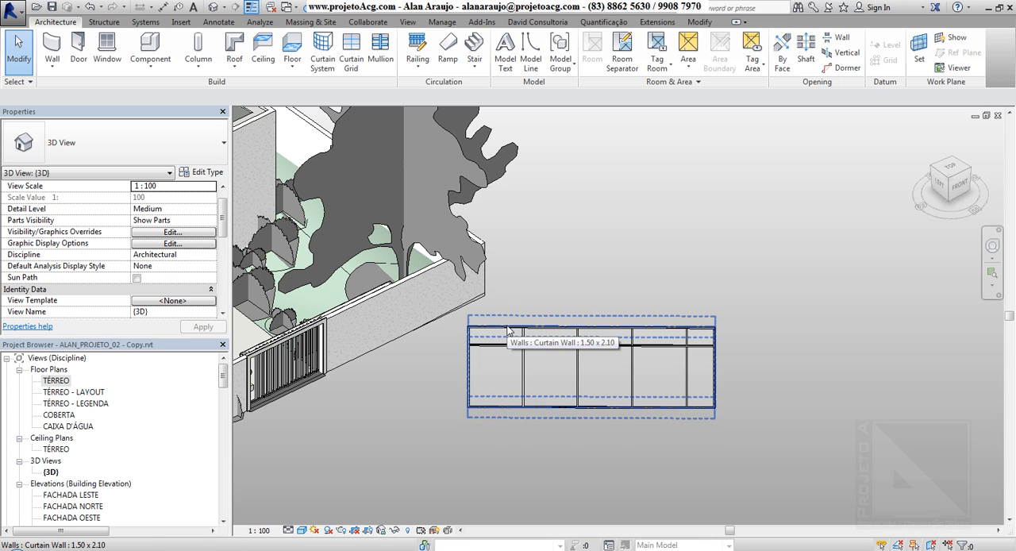
Examine the new curtain wall's middle top mullion and the glass panel below it by selecting each one individually.
{"action": "middle_click_drag", "start_coordinate": [640, 271], "coordinate": [603, 281], "text": "shift"}
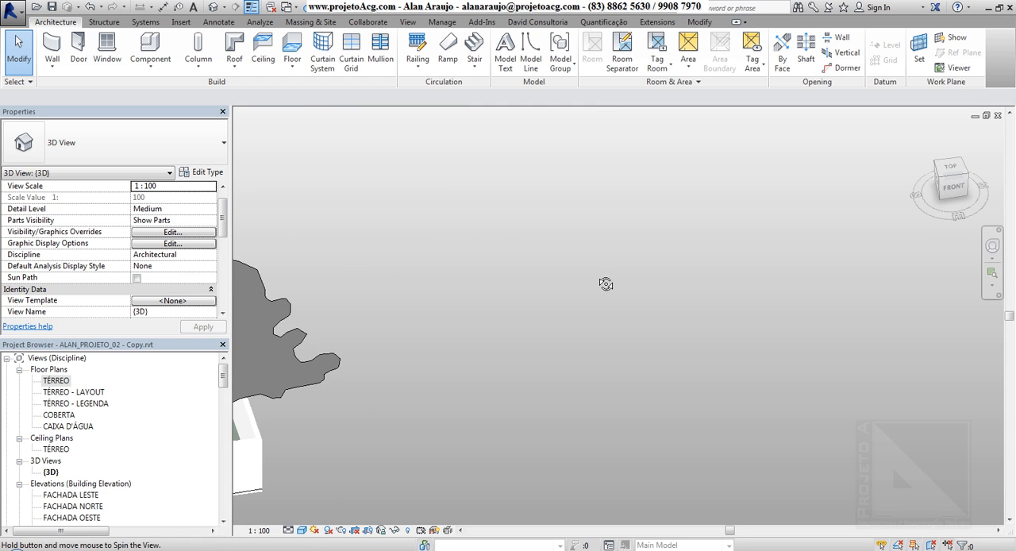
{"action": "mouse_move", "coordinate": [497, 357]}
{"action": "middle_mouse_down"}
{"action": "mouse_move", "coordinate": [595, 218]}
{"action": "mouse_move", "coordinate": [507, 369]}
{"action": "middle_mouse_up"}
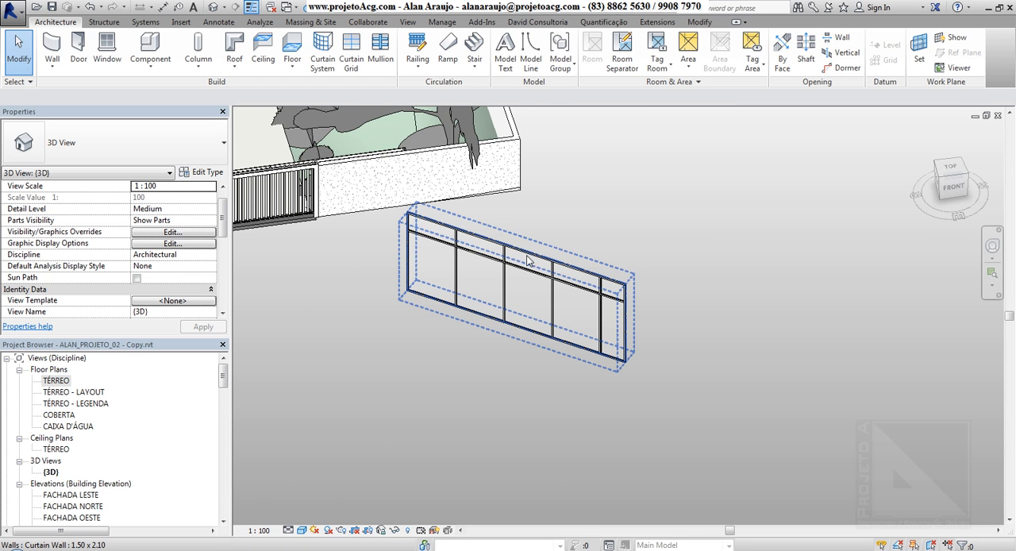
{"action": "scroll", "coordinate": [526, 260], "scroll_direction": "up", "scroll_amount": 2}
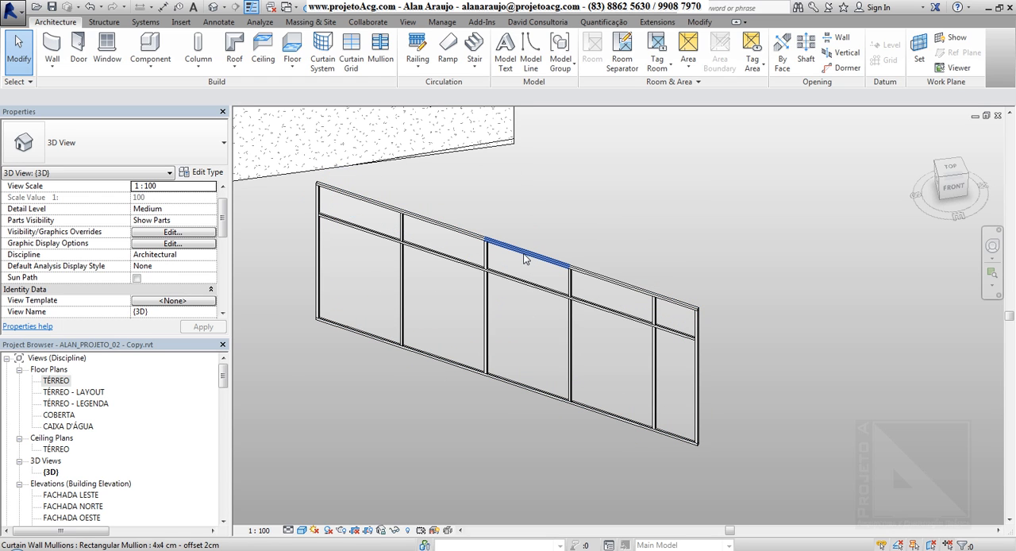
{"action": "left_click", "coordinate": [524, 257]}
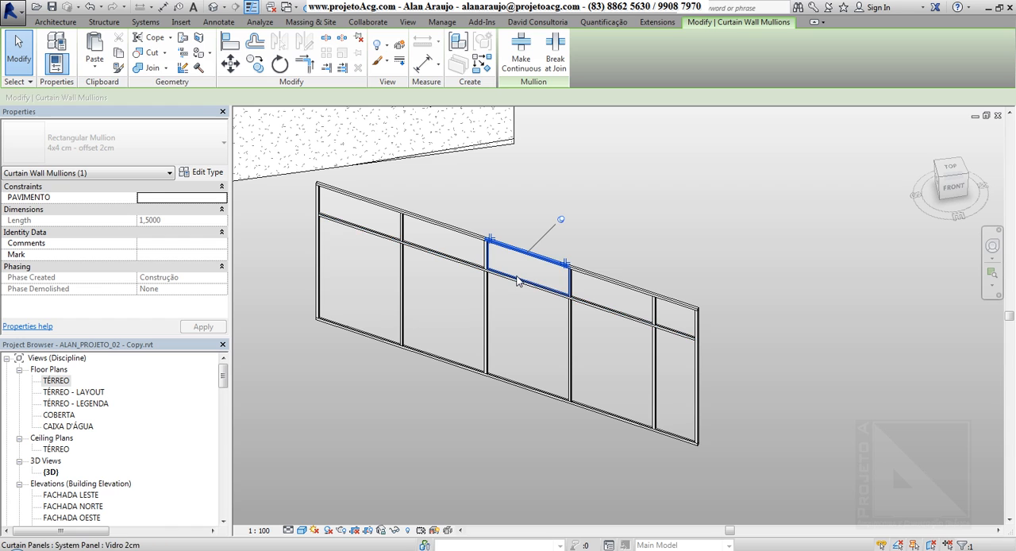
{"action": "left_click", "coordinate": [517, 281]}
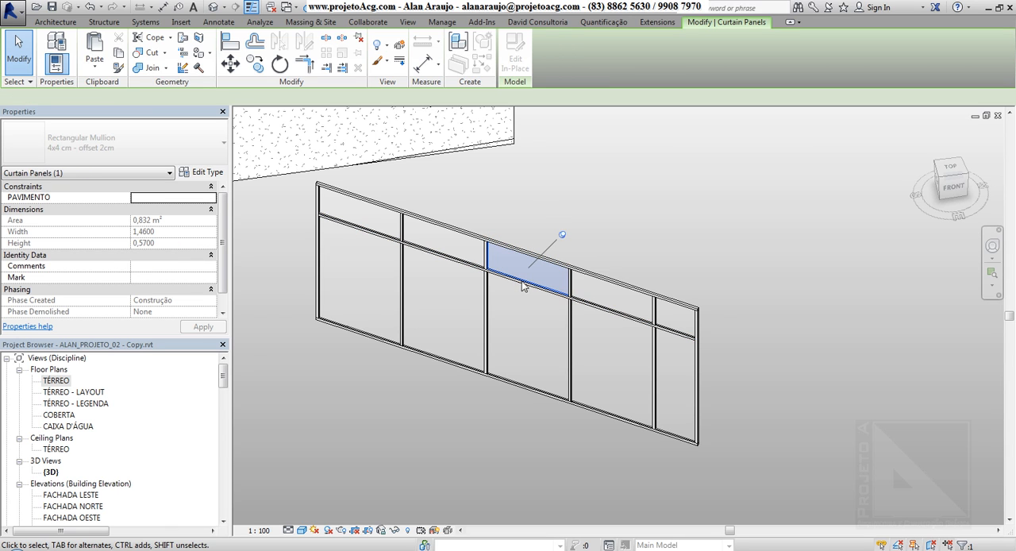
{"action": "key", "text": "Escape"}
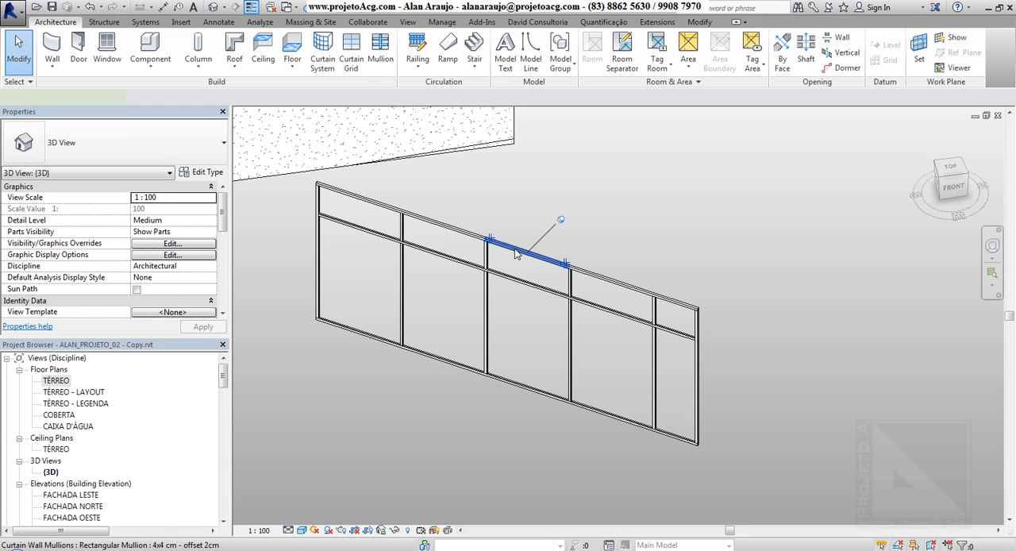
{"action": "left_click", "coordinate": [516, 252]}
{"action": "key", "text": "Escape"}
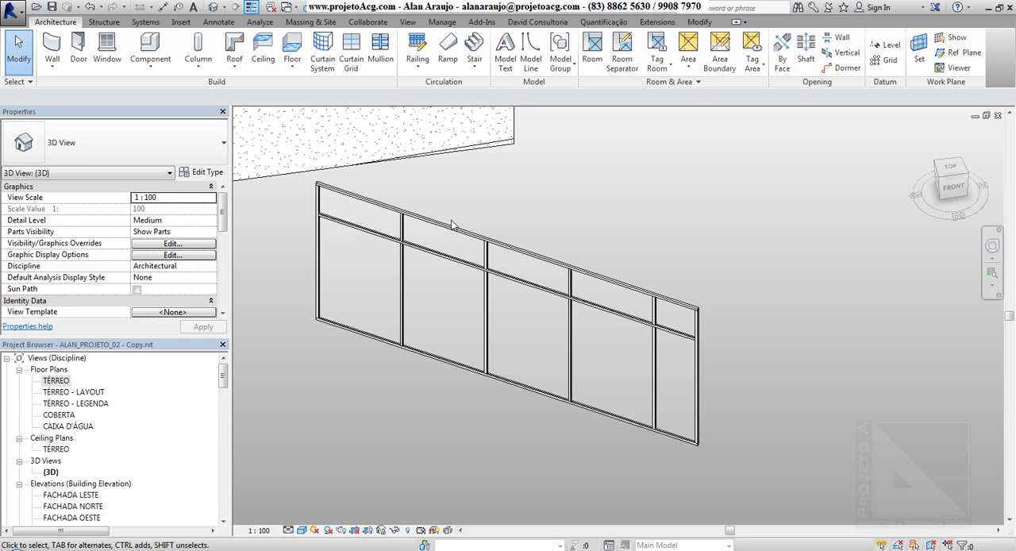
Select the whole curtain wall and set its vertical grid justification to Center.
{"action": "left_click", "coordinate": [468, 349]}
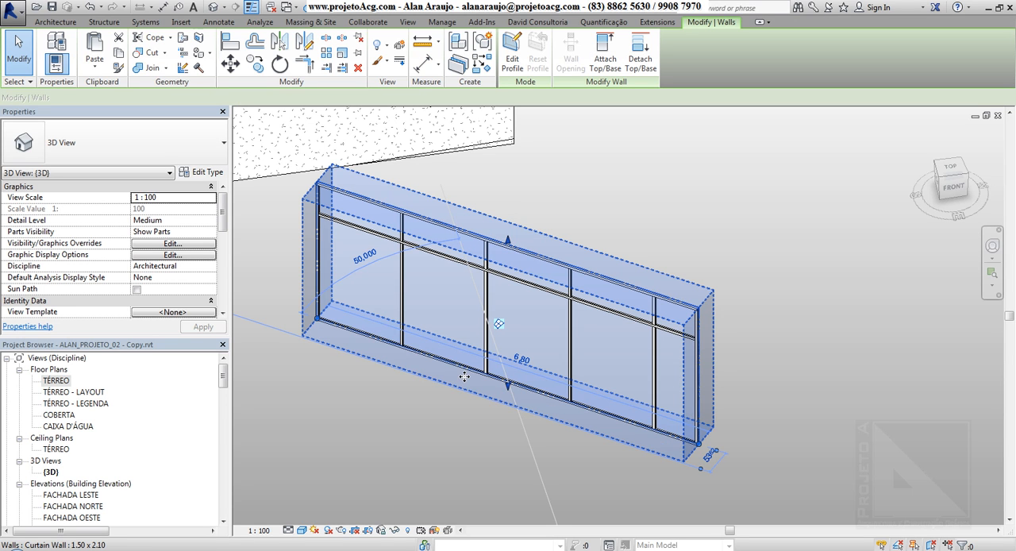
{"action": "middle_click_drag", "start_coordinate": [443, 380], "coordinate": [450, 360], "text": "shift"}
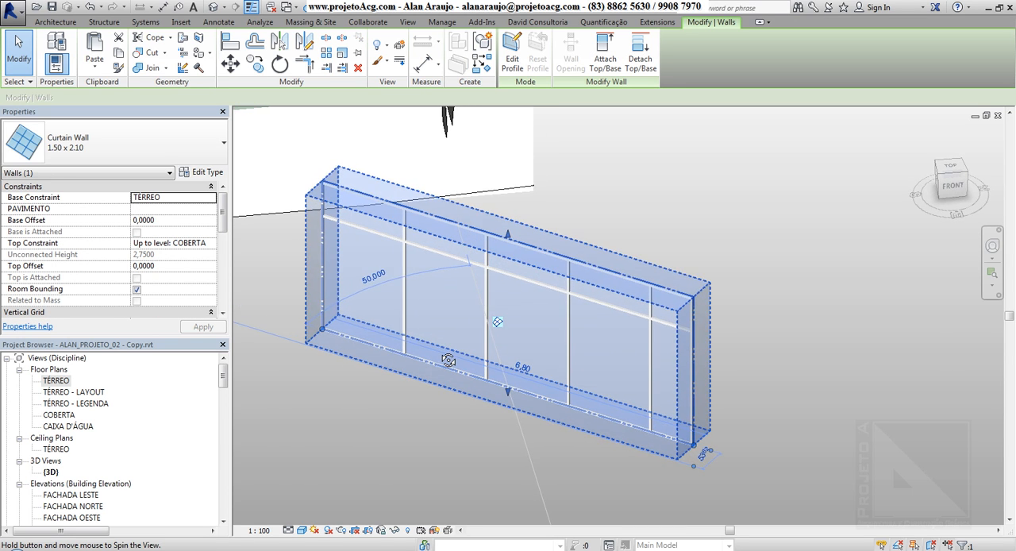
{"action": "middle_click_drag", "start_coordinate": [359, 335], "coordinate": [452, 283]}
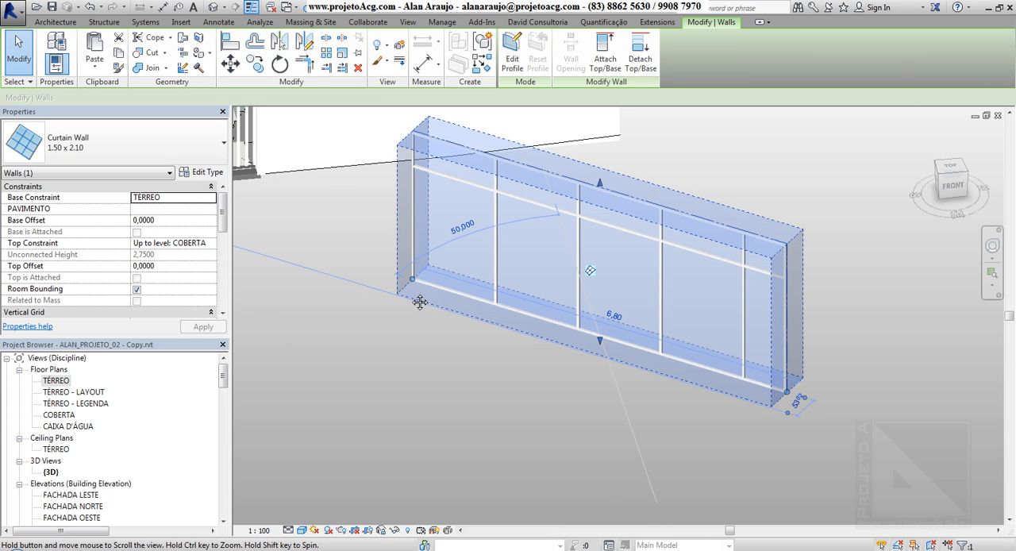
{"action": "scroll", "coordinate": [247, 220], "scroll_direction": "down", "scroll_amount": 4}
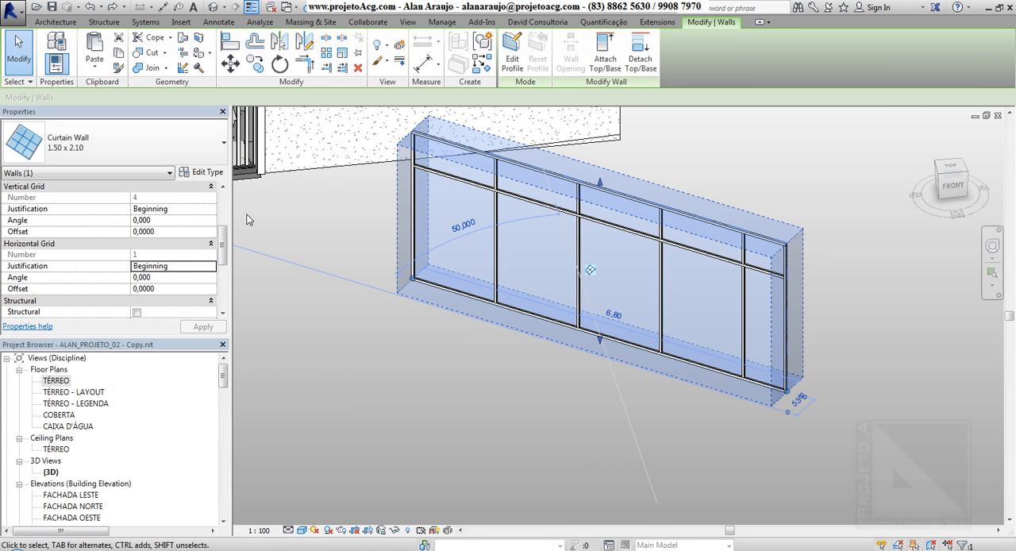
{"action": "mouse_move", "coordinate": [222, 237]}
{"action": "left_mouse_down"}
{"action": "mouse_move", "coordinate": [222, 190]}
{"action": "mouse_move", "coordinate": [221, 230]}
{"action": "left_mouse_up"}
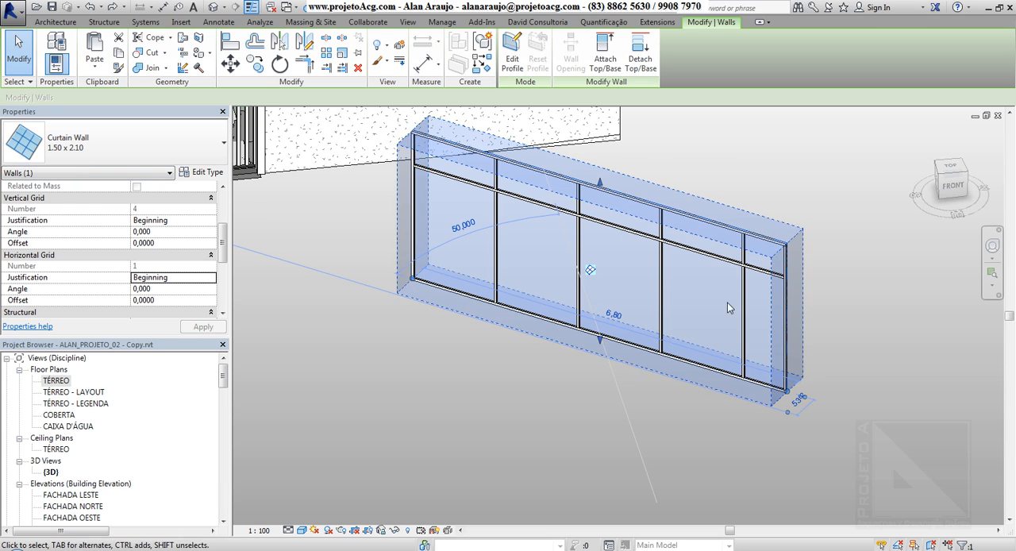
{"action": "left_click", "coordinate": [211, 222]}
{"action": "left_click", "coordinate": [146, 250]}
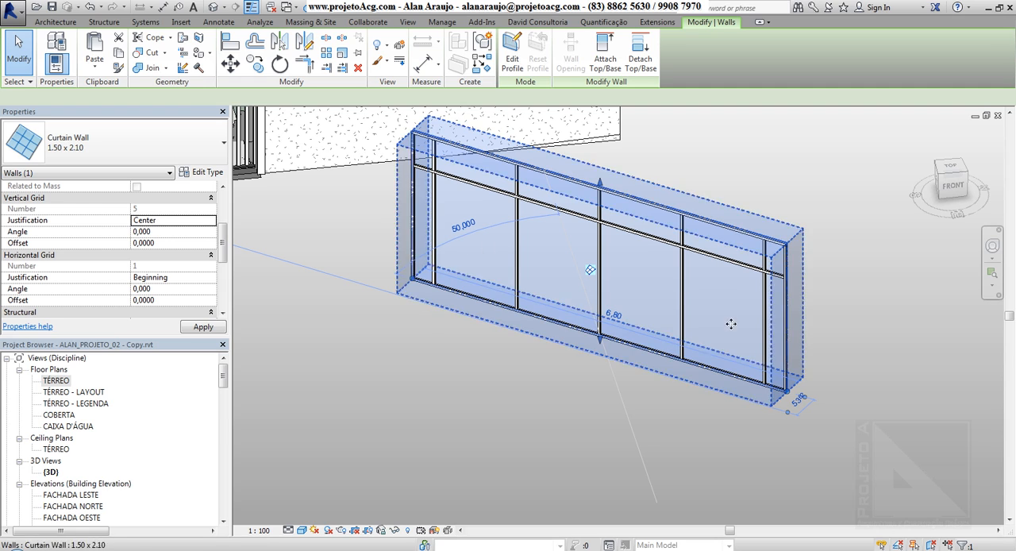
Change the curtain wall's vertical grid justification to End.
{"action": "left_click", "coordinate": [211, 223]}
{"action": "left_click", "coordinate": [213, 225]}
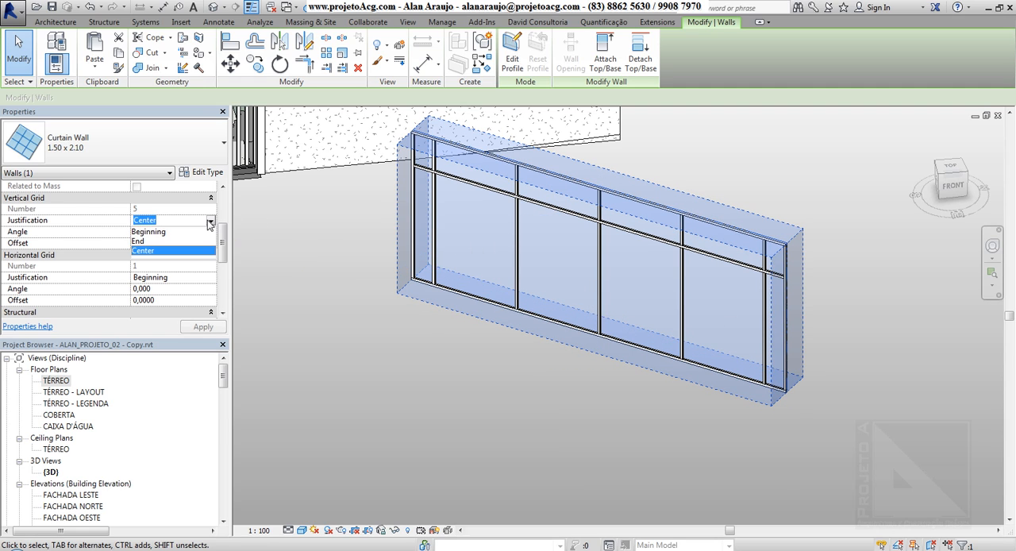
{"action": "left_click", "coordinate": [171, 253]}
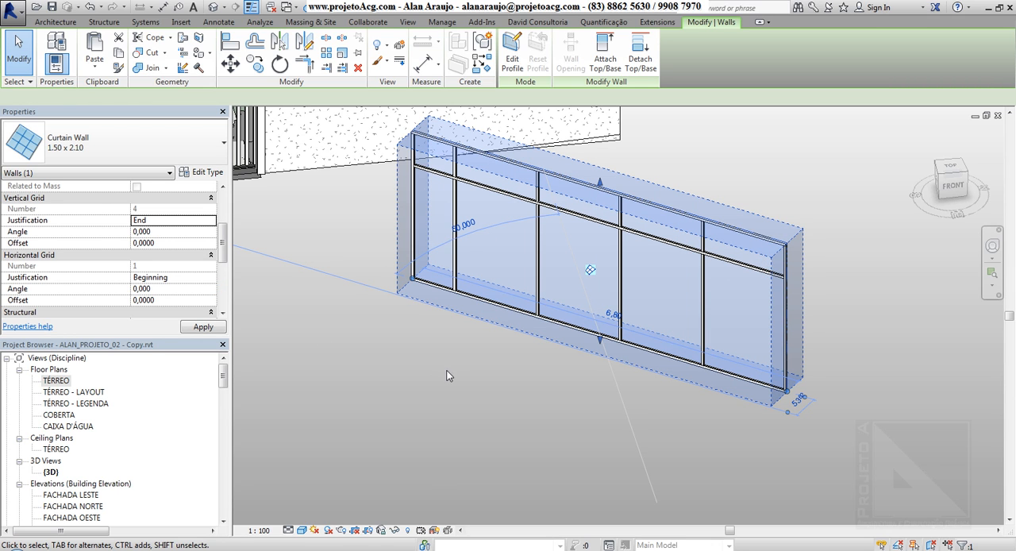
Try the horizontal grid justification at Center and return it to Beginning.
{"action": "left_click", "coordinate": [172, 277]}
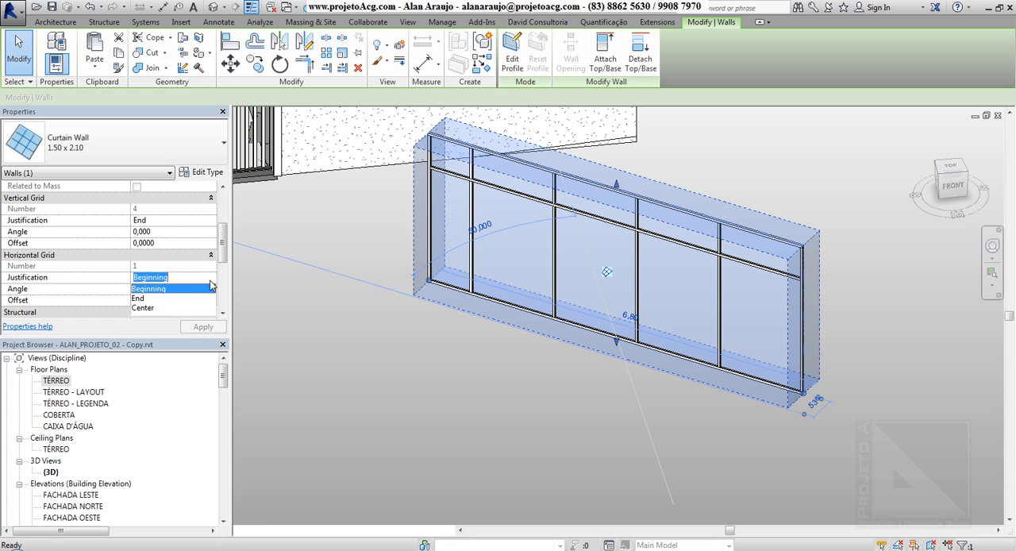
{"action": "left_click", "coordinate": [176, 308]}
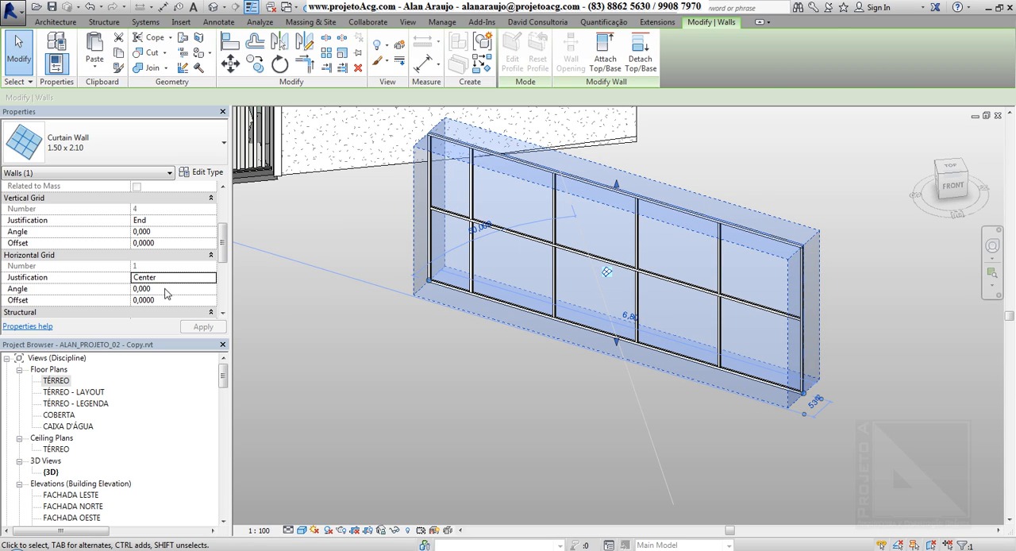
{"action": "left_click", "coordinate": [211, 278]}
{"action": "left_click", "coordinate": [165, 291]}
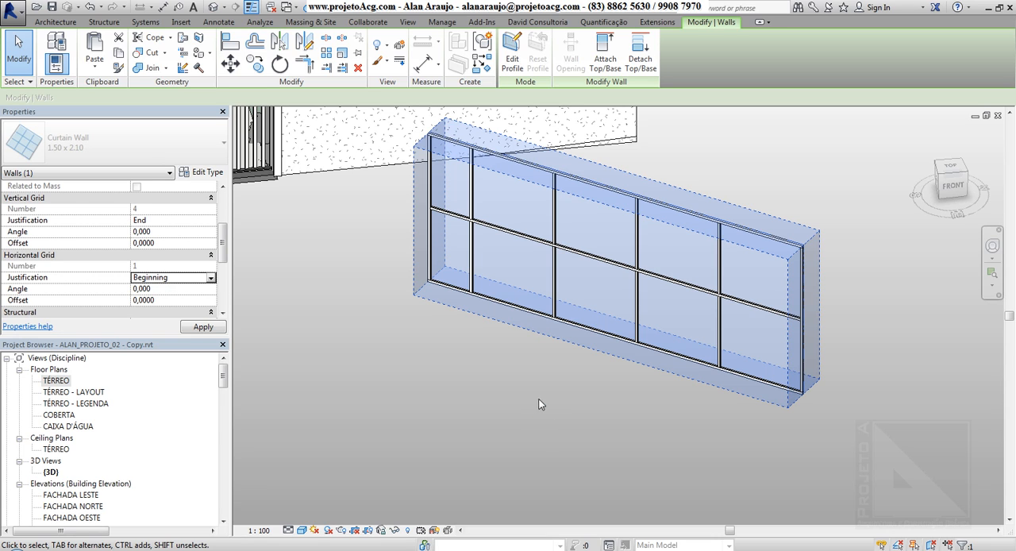
Tilt the curtain wall's vertical grid to an angle of 45 degrees and reverse it to -45 degrees.
{"action": "left_click", "coordinate": [186, 232]}
{"action": "type", "text": "45"}
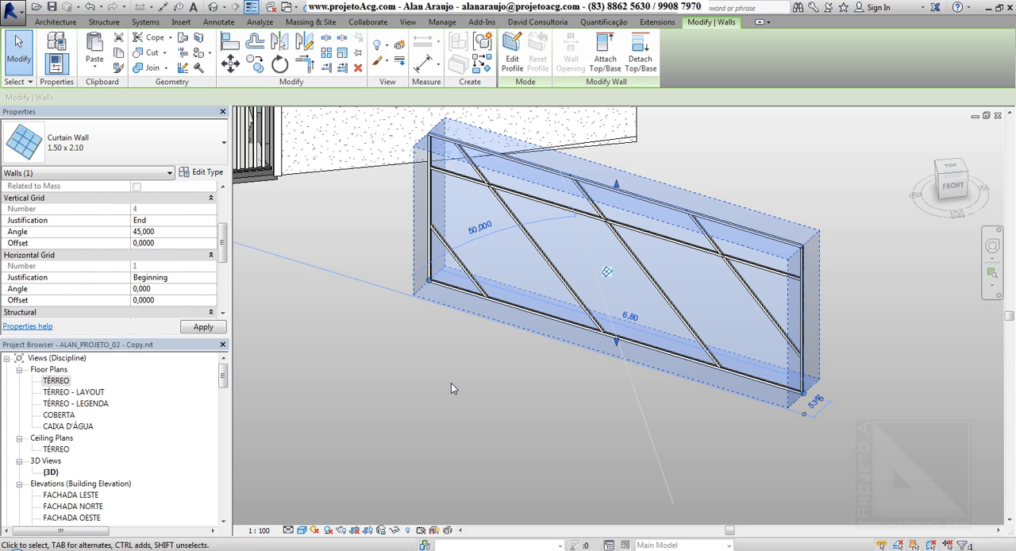
{"action": "left_click", "coordinate": [198, 233]}
{"action": "type", "text": "-45"}
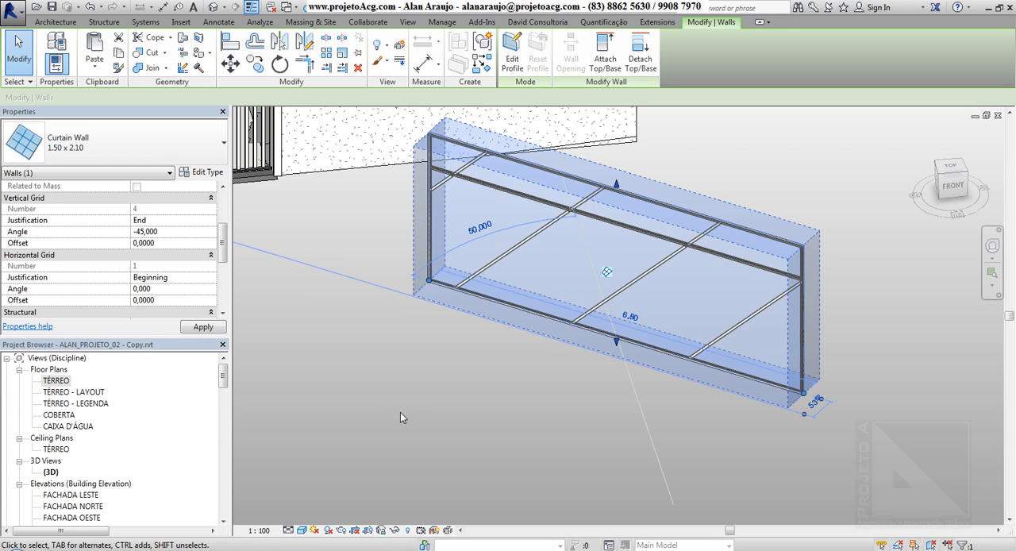
Try a horizontal grid angle of 45 degrees, cancel it and set the angle to 15 degrees instead.
{"action": "left_click", "coordinate": [184, 289]}
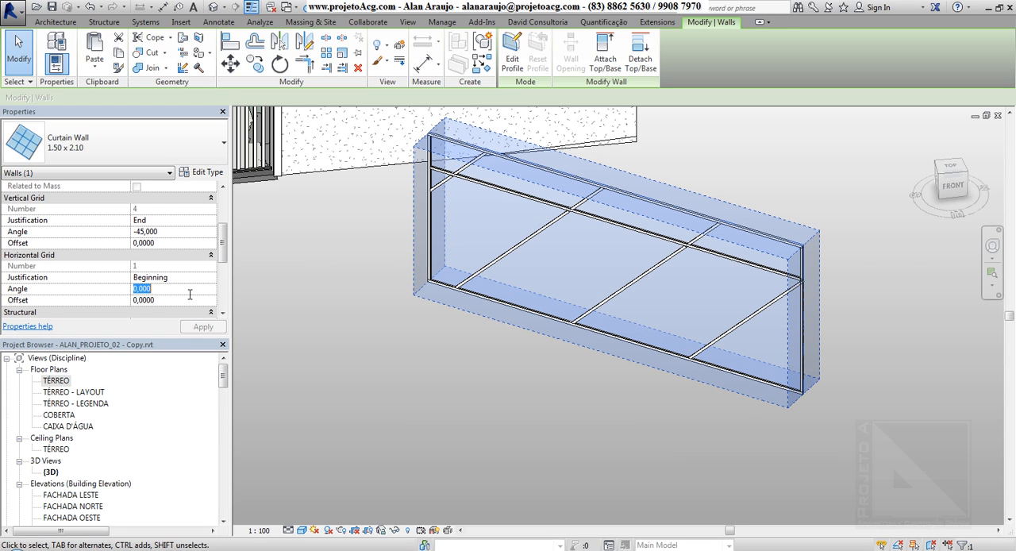
{"action": "type", "text": "45"}
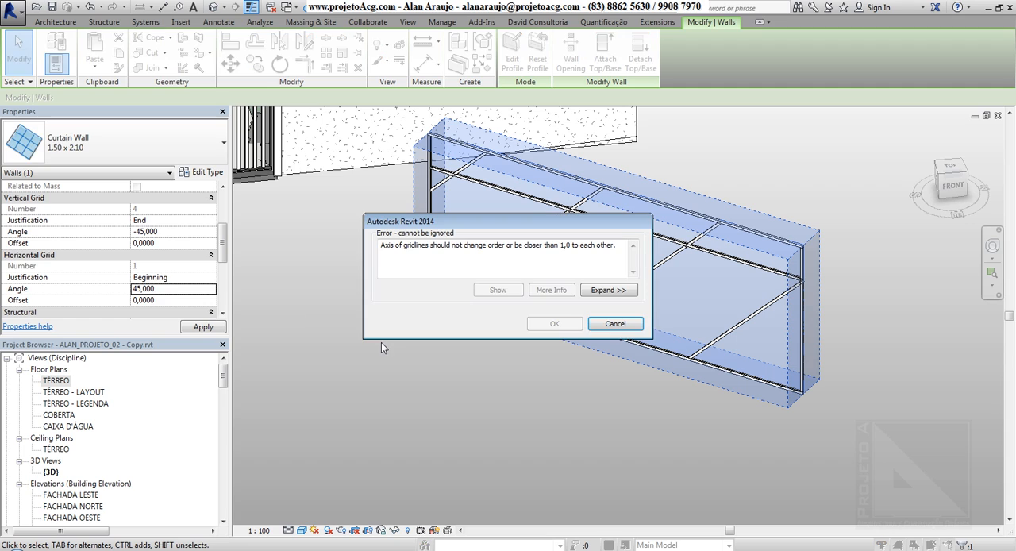
{"action": "left_click", "coordinate": [618, 328]}
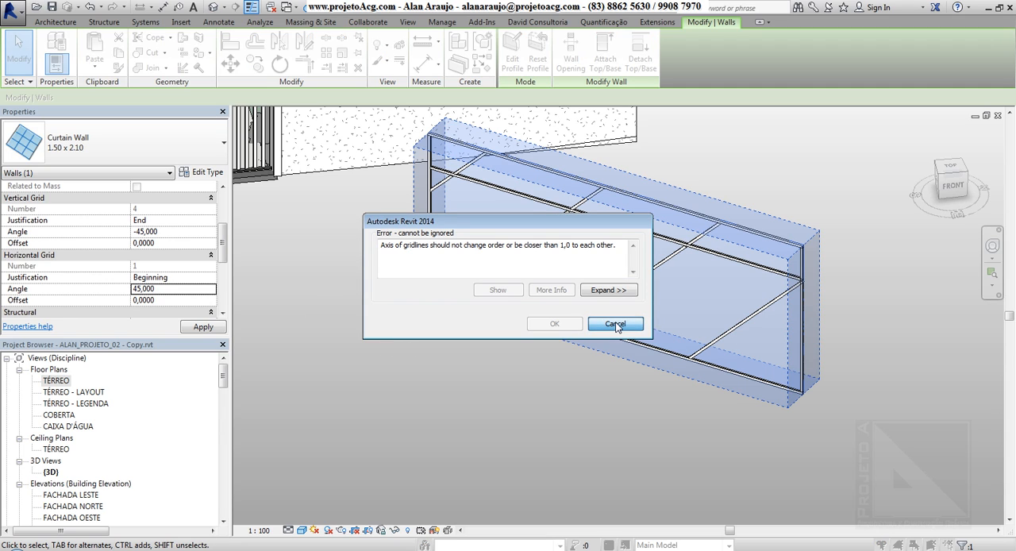
{"action": "left_click", "coordinate": [192, 294]}
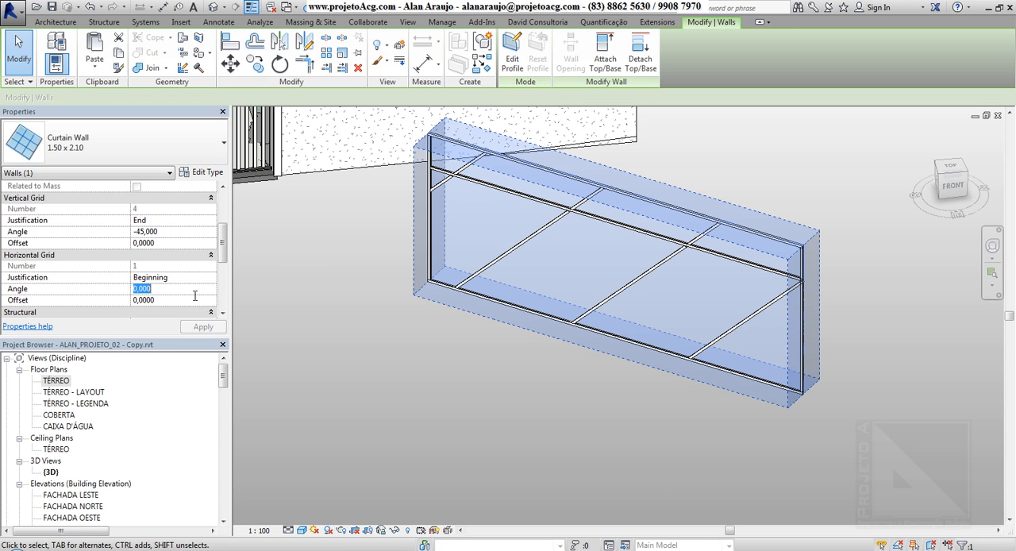
{"action": "type", "text": "15"}
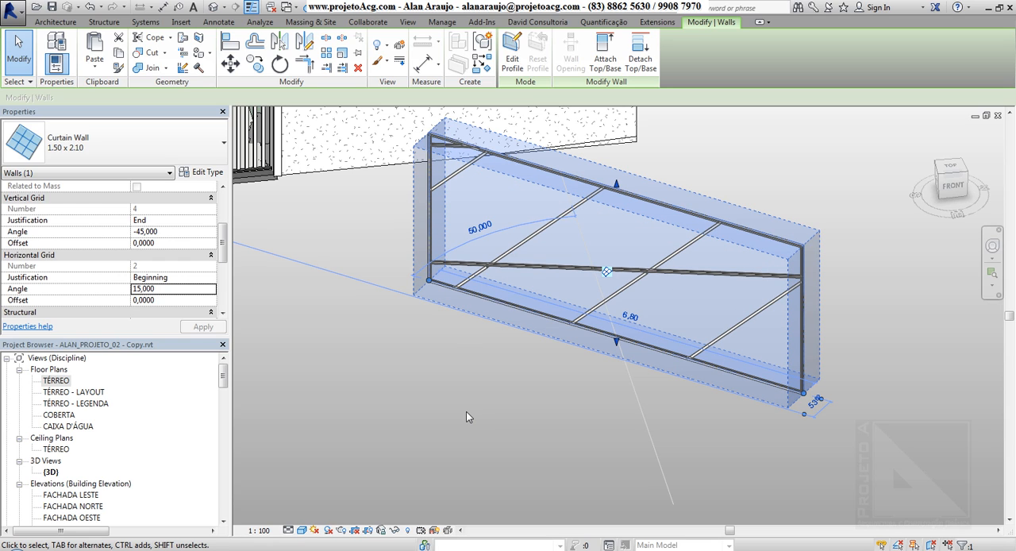
Reset both the horizontal and vertical grid angles of the curtain wall to 0.
{"action": "left_click", "coordinate": [186, 288]}
{"action": "type", "text": "0"}
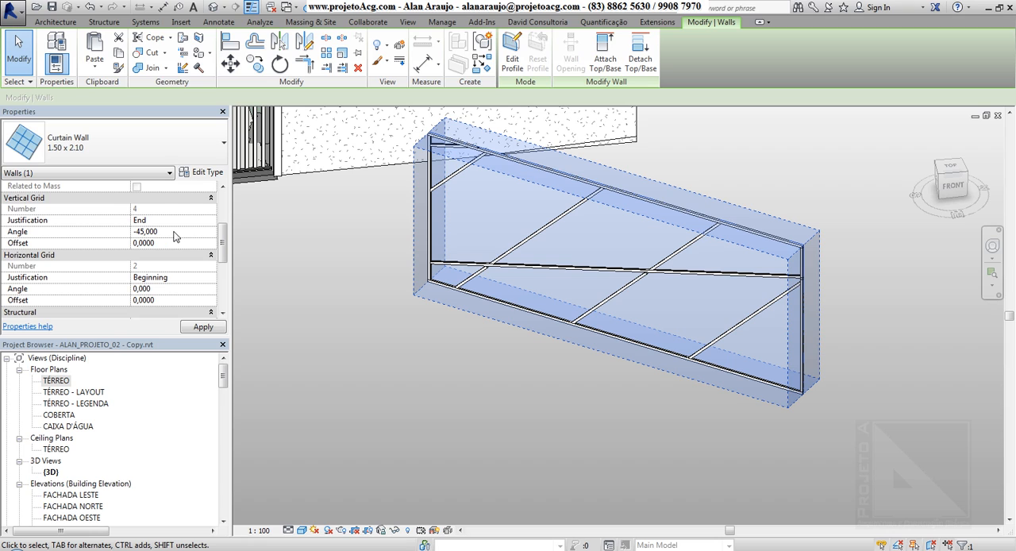
{"action": "left_click", "coordinate": [176, 231]}
{"action": "type", "text": "0"}
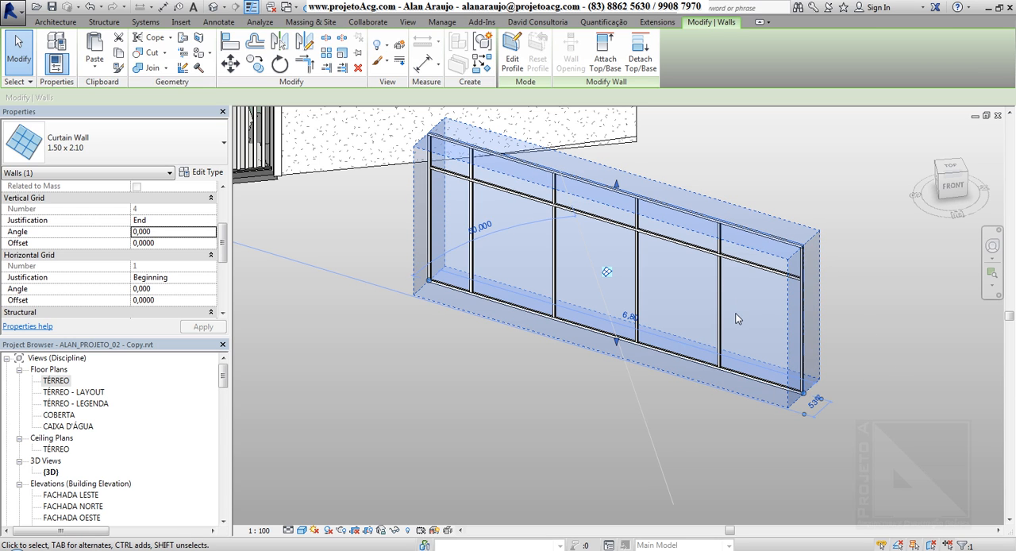
Set the vertical grid offset of the curtain wall to 0,2.
{"action": "left_click", "coordinate": [198, 242]}
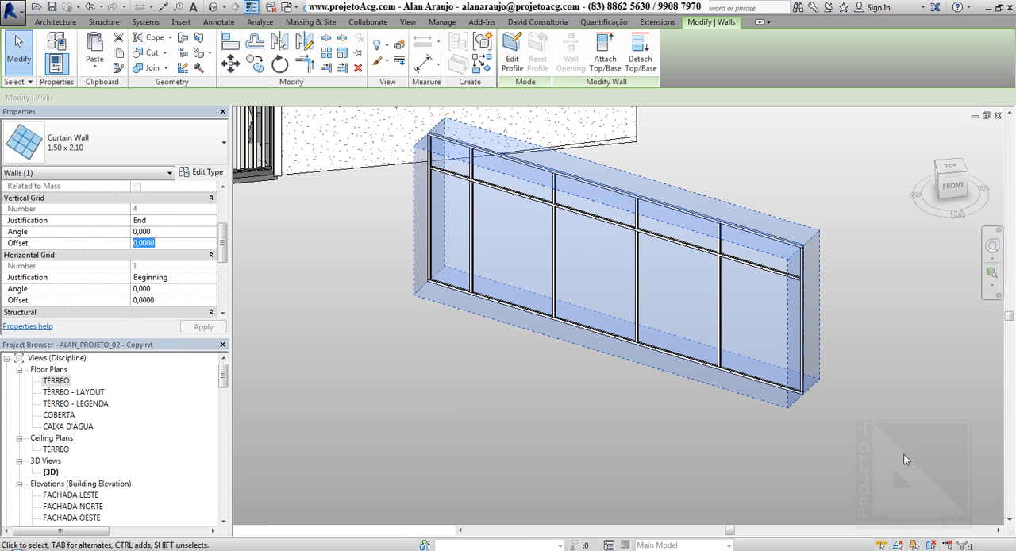
{"action": "left_click", "coordinate": [198, 243]}
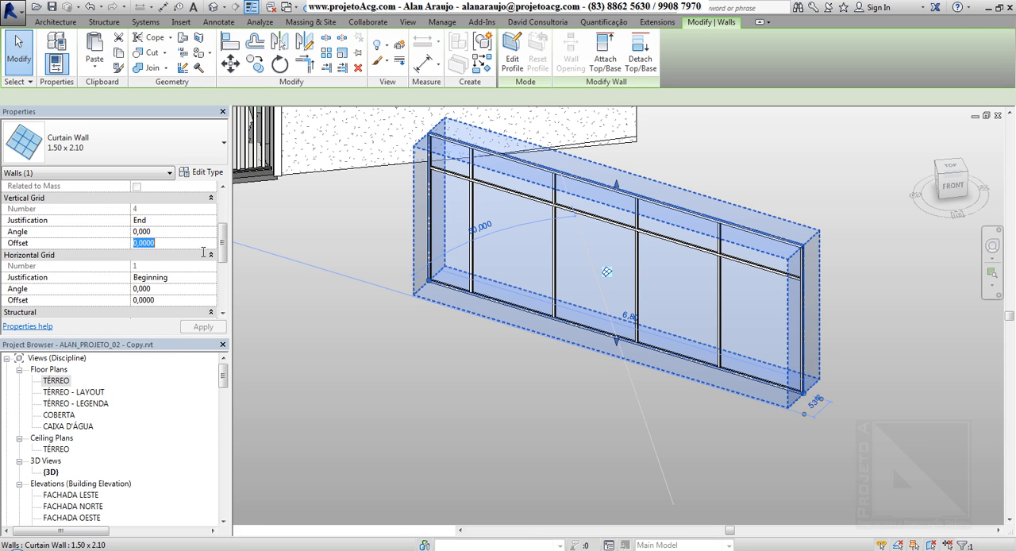
{"action": "type", "text": "0,2"}
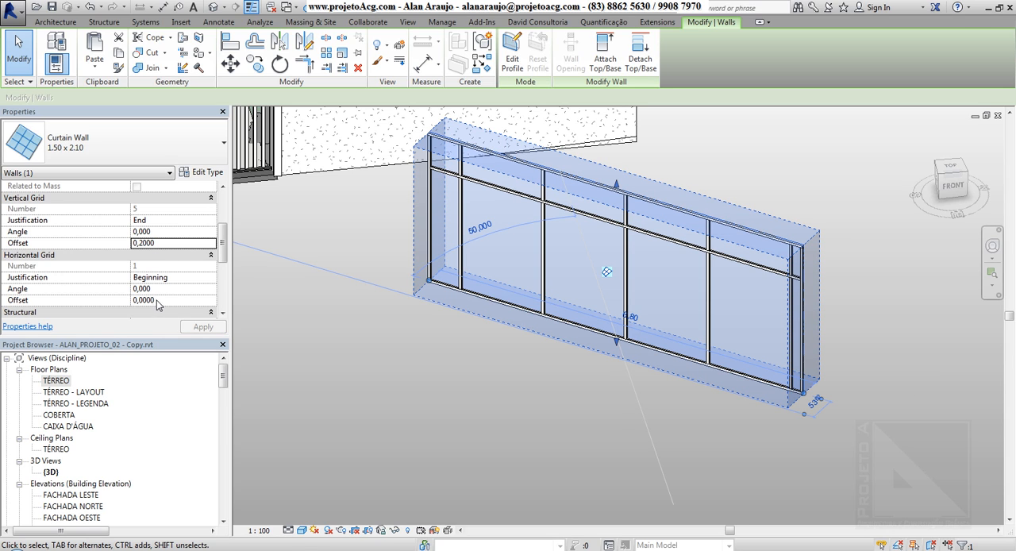
Examine the type properties of the 1.50 x 2.10 curtain wall and the other curtain wall types available.
{"action": "left_click_drag", "start_coordinate": [222, 247], "coordinate": [224, 207]}
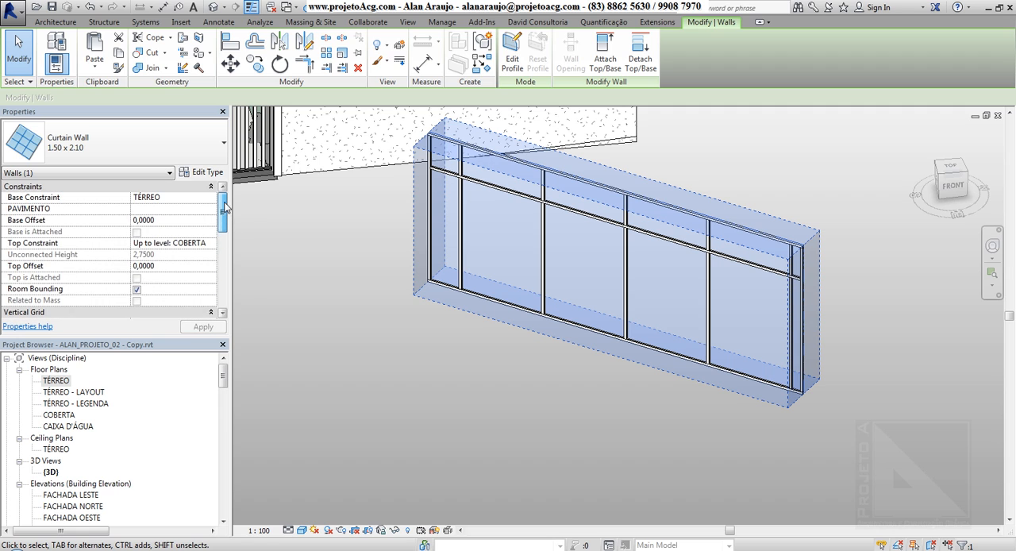
{"action": "left_click", "coordinate": [201, 173]}
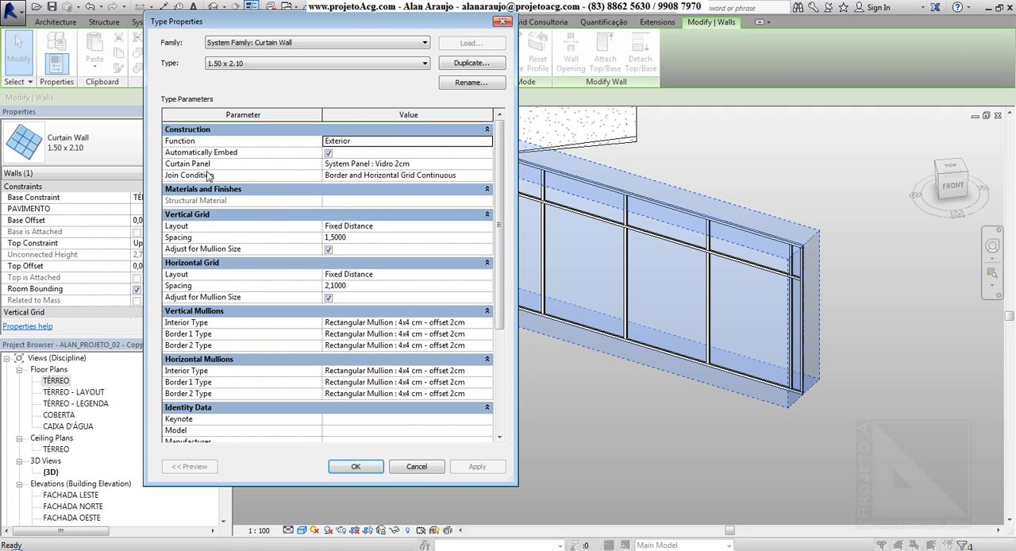
{"action": "left_click_drag", "start_coordinate": [365, 19], "coordinate": [272, 28]}
{"action": "left_click", "coordinate": [250, 75]}
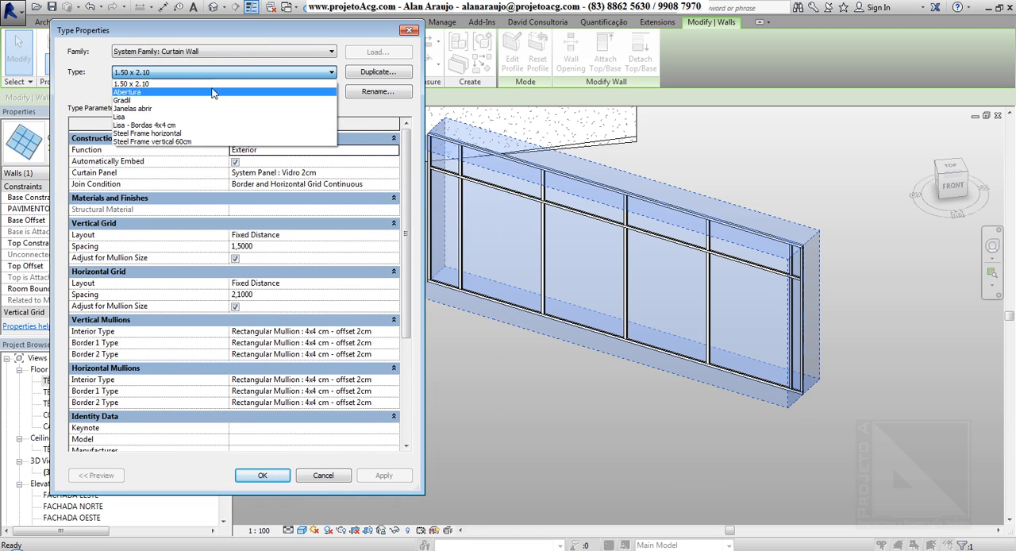
{"action": "key", "text": "Escape"}
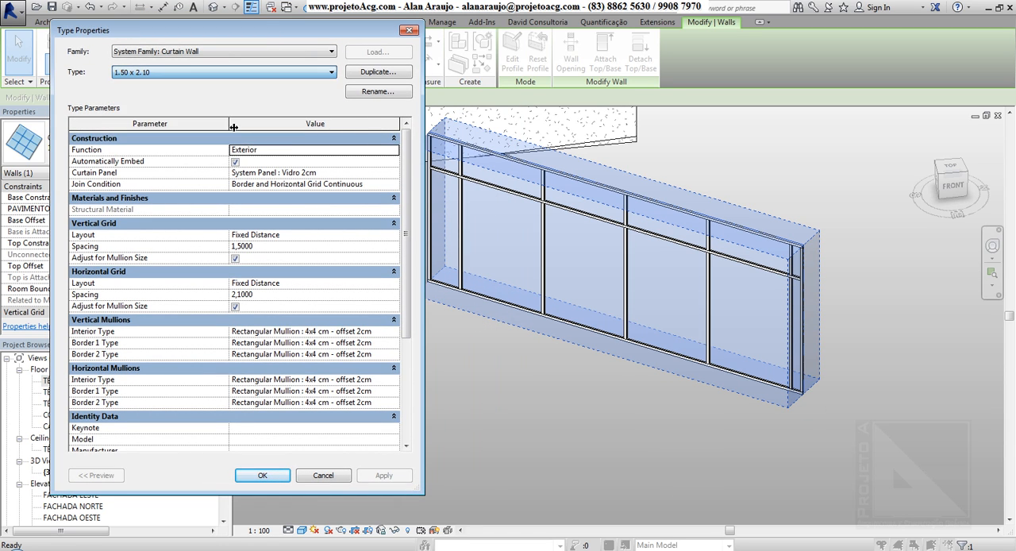
{"action": "key", "text": "Escape"}
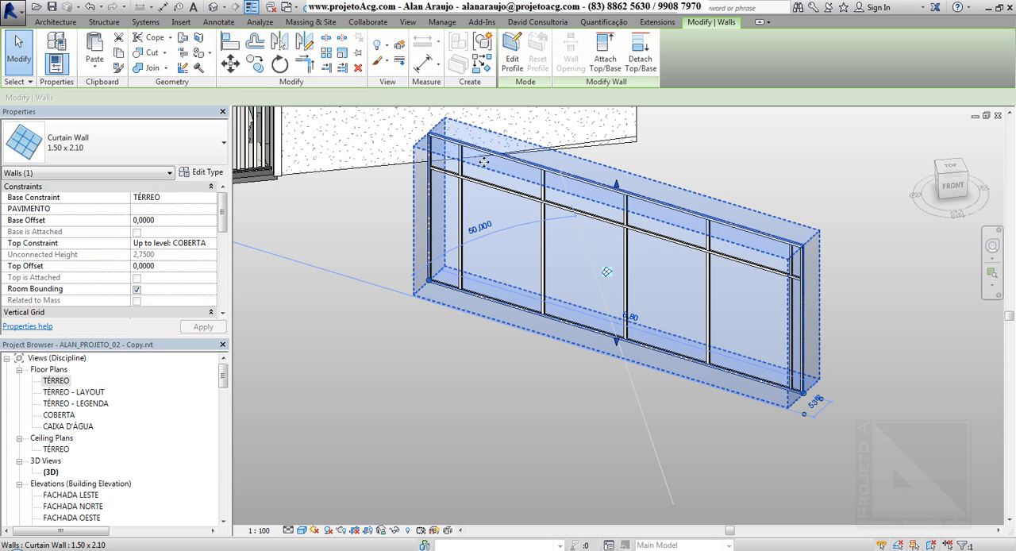
Change the curtain wall to the Lisa type and delete its type-generated gridlines.
{"action": "scroll", "coordinate": [121, 141], "scroll_direction": "down", "scroll_amount": 2}
{"action": "left_click", "coordinate": [120, 138]}
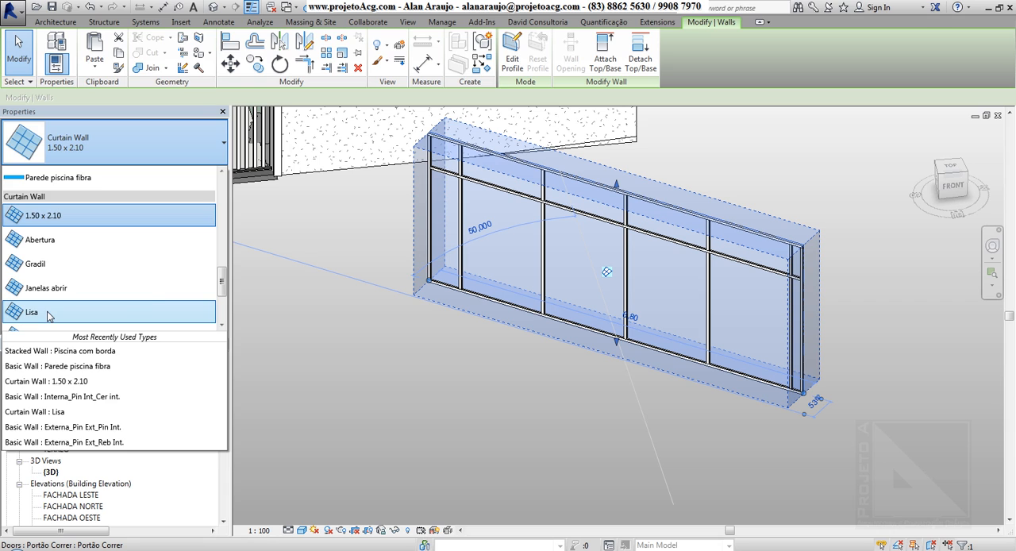
{"action": "left_click", "coordinate": [48, 314]}
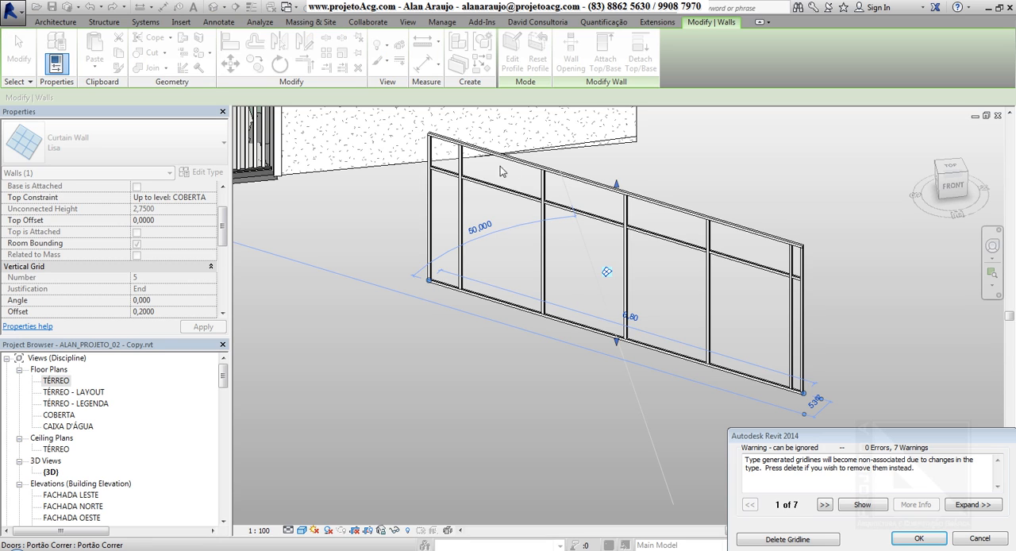
{"action": "left_click", "coordinate": [787, 538]}
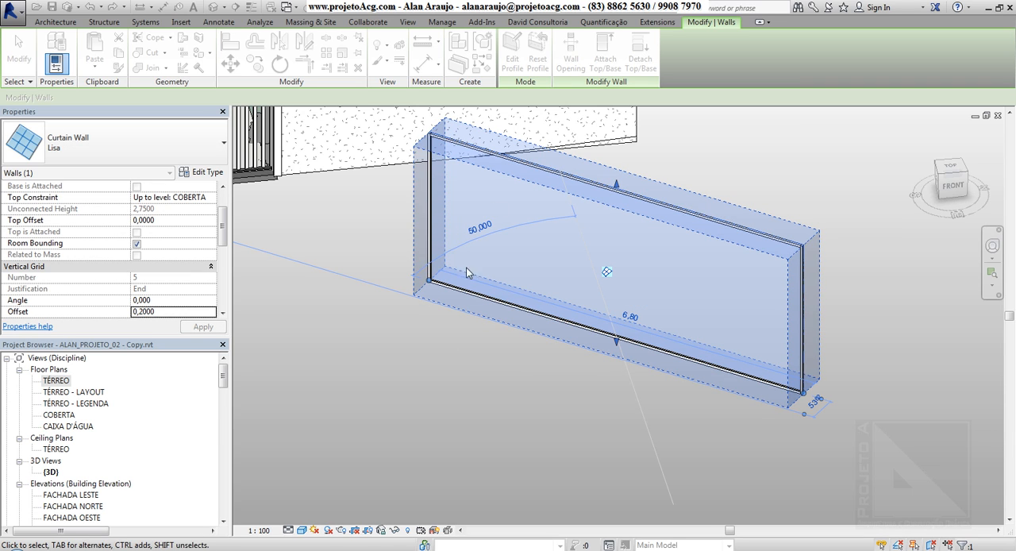
Delete the curtain wall in front of the house.
{"action": "left_click", "coordinate": [433, 388]}
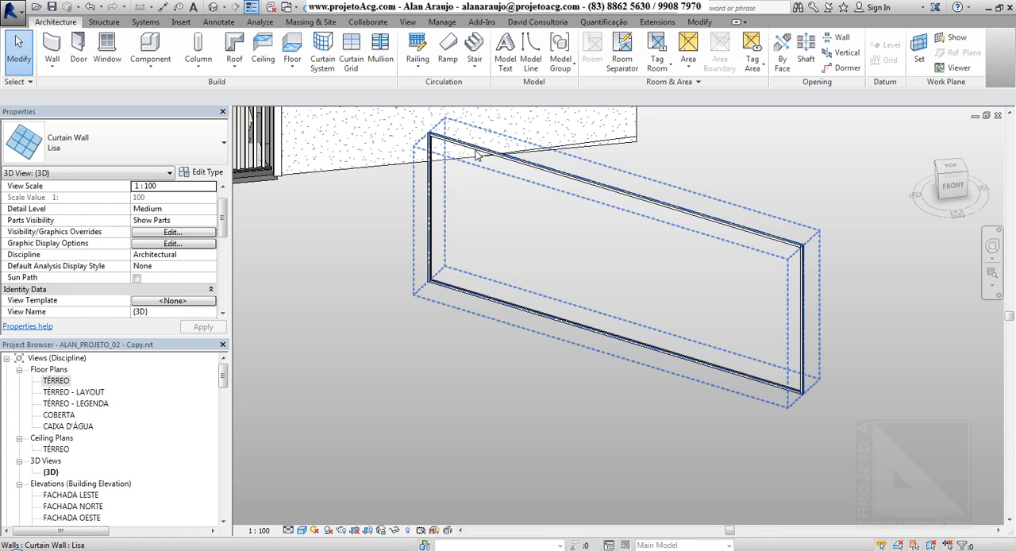
{"action": "left_click", "coordinate": [476, 154]}
{"action": "key", "text": "Delete"}
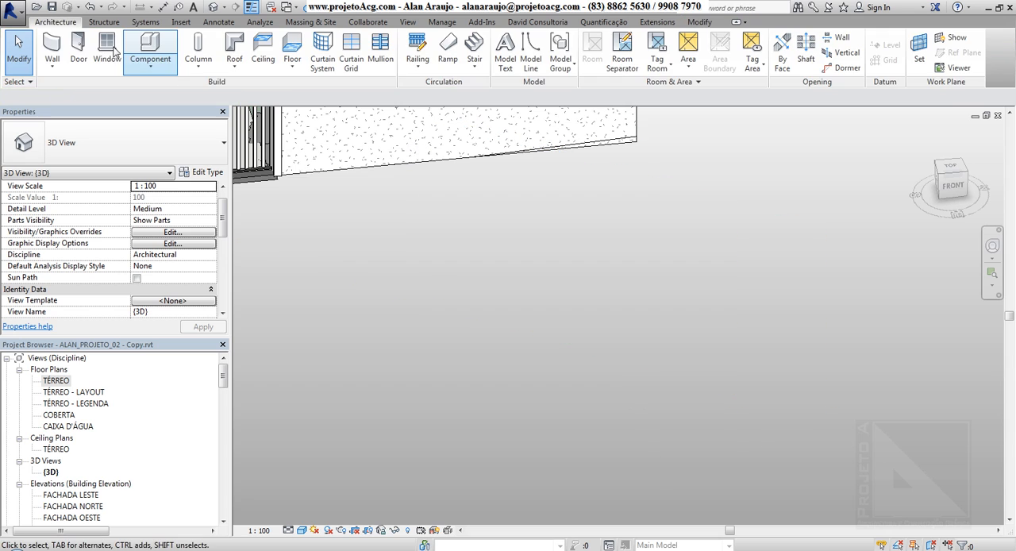
Draw a straight Lisa curtain wall about 5,00 m long in front of the house, from level TÉRREO up to COBERTA.
{"action": "left_click", "coordinate": [51, 46]}
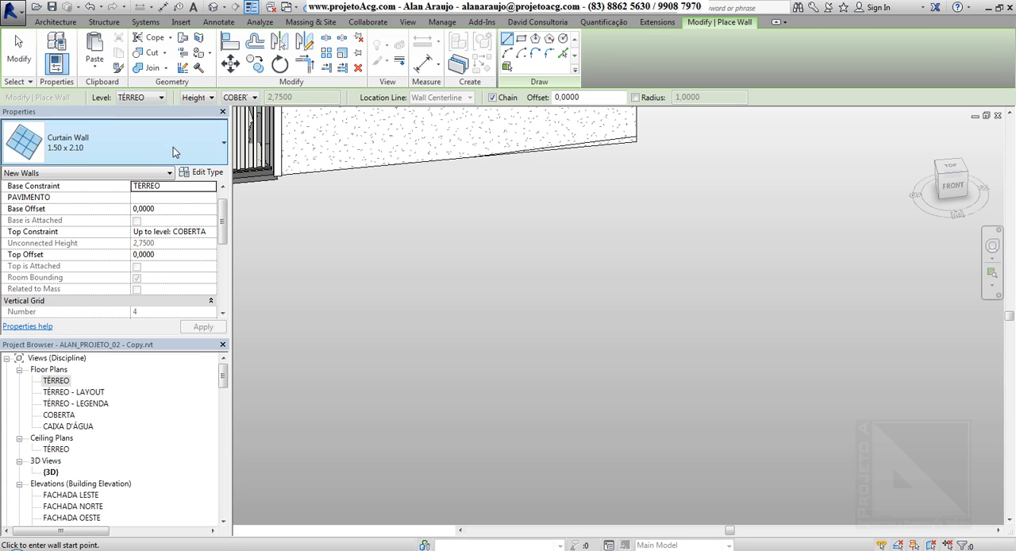
{"action": "left_click", "coordinate": [173, 146]}
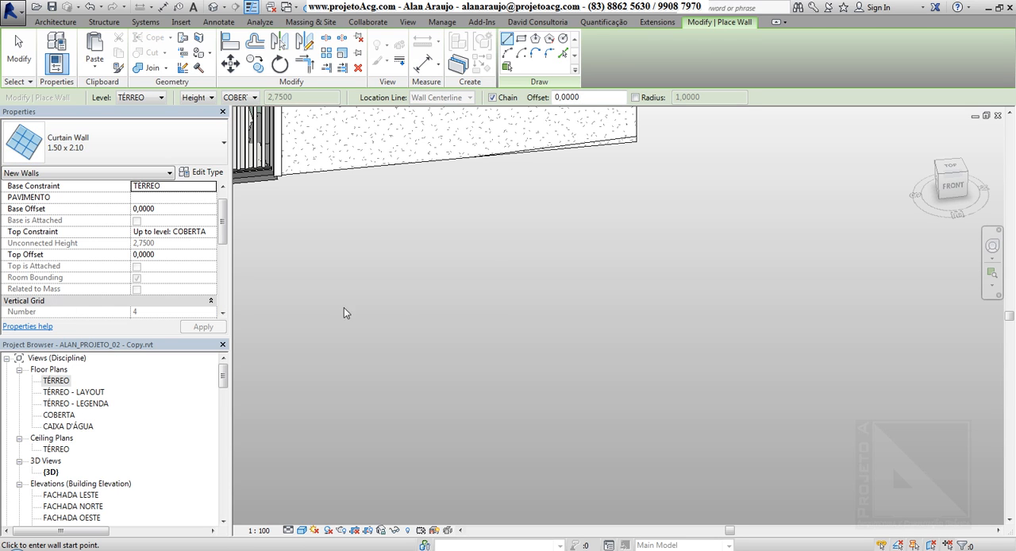
{"action": "left_click", "coordinate": [430, 256]}
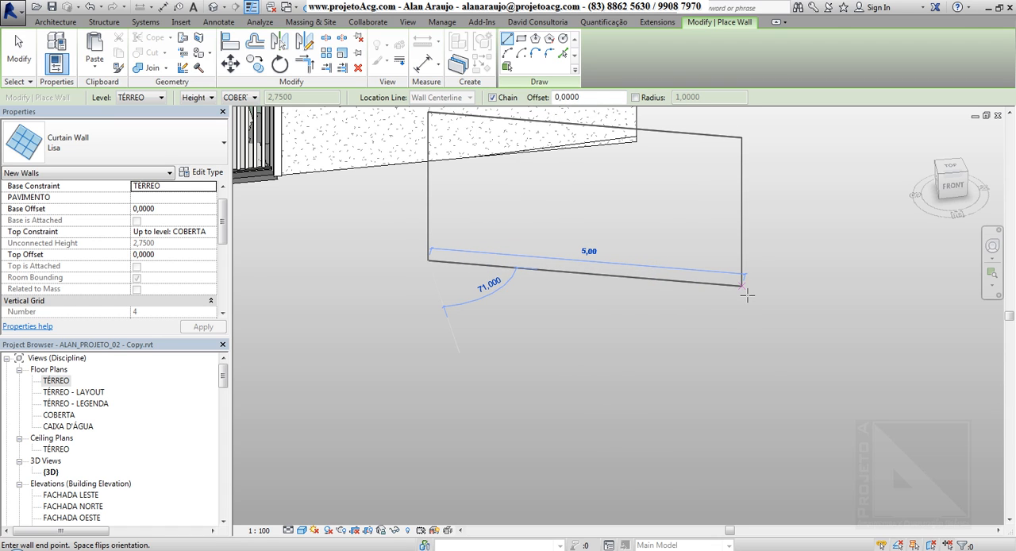
{"action": "left_click", "coordinate": [746, 294]}
{"action": "key", "text": "Escape"}
{"action": "key", "text": "Escape"}
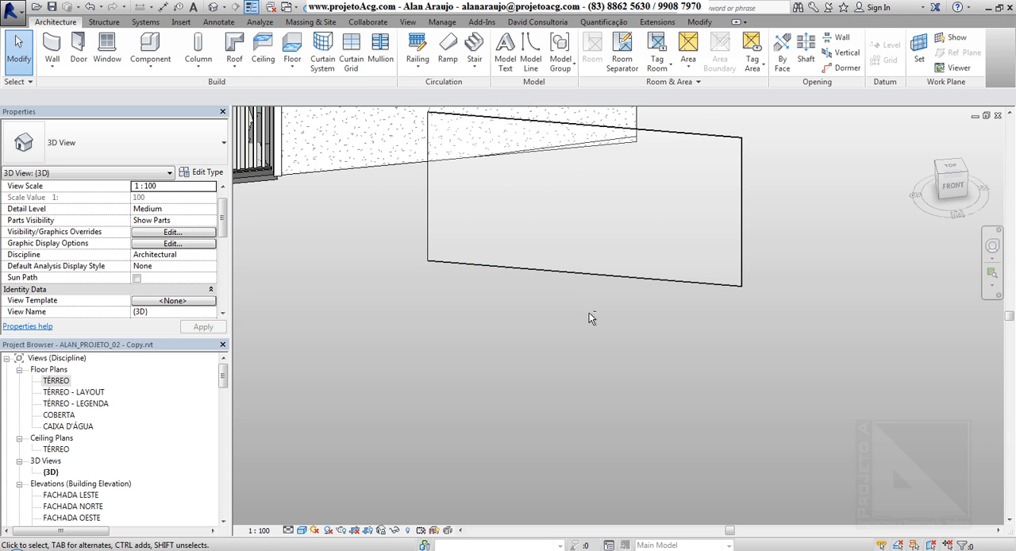
Try the Lisa - Bordas 4x4 cm type on the new curtain wall.
{"action": "middle_click_drag", "start_coordinate": [590, 318], "coordinate": [585, 262], "text": "shift"}
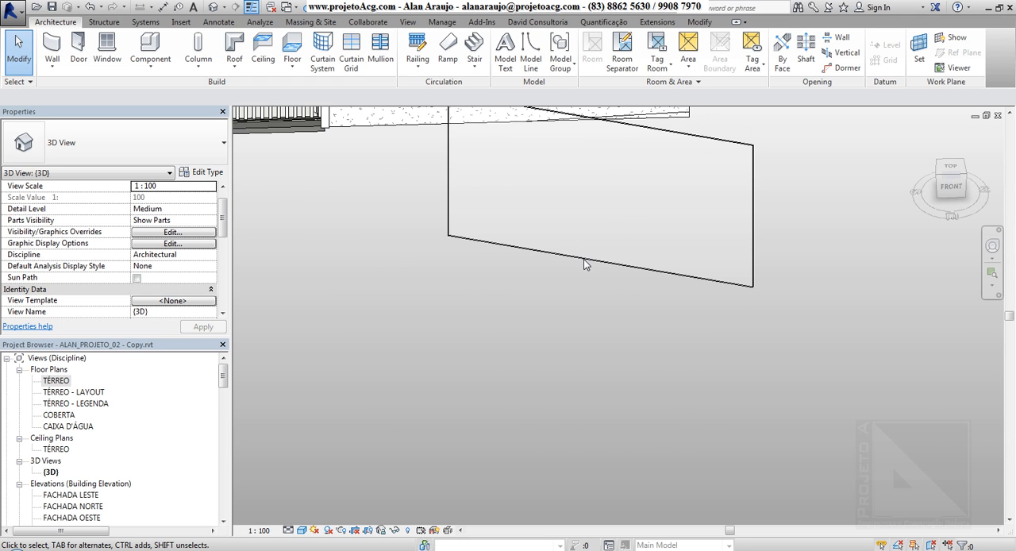
{"action": "left_click", "coordinate": [548, 259]}
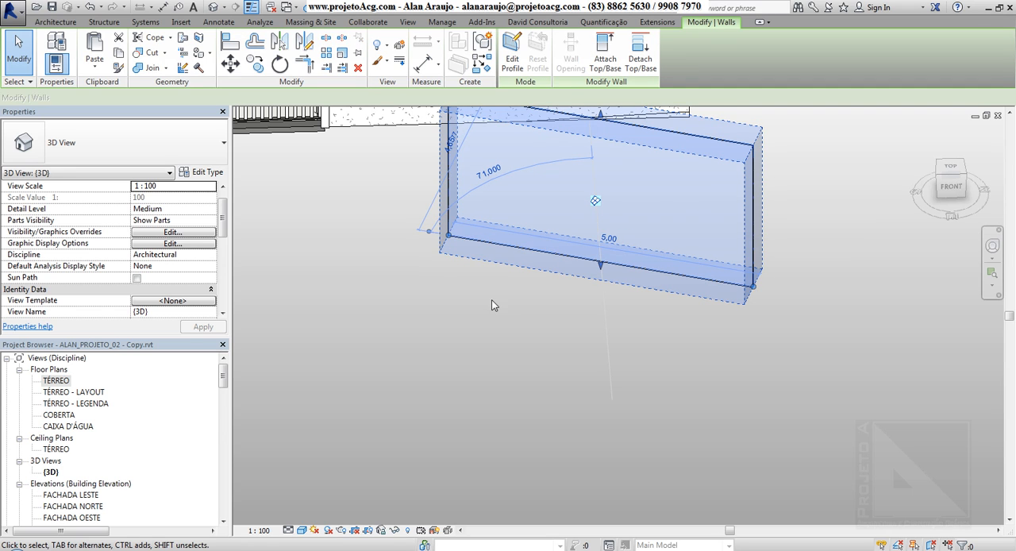
{"action": "middle_click_drag", "start_coordinate": [544, 125], "coordinate": [532, 213]}
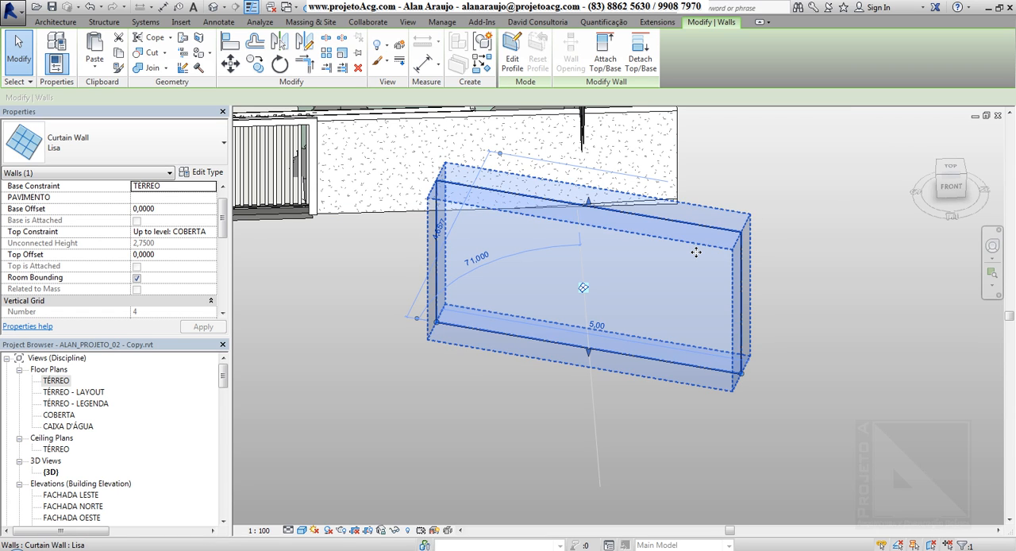
{"action": "middle_click_drag", "start_coordinate": [583, 295], "coordinate": [572, 316], "text": "shift"}
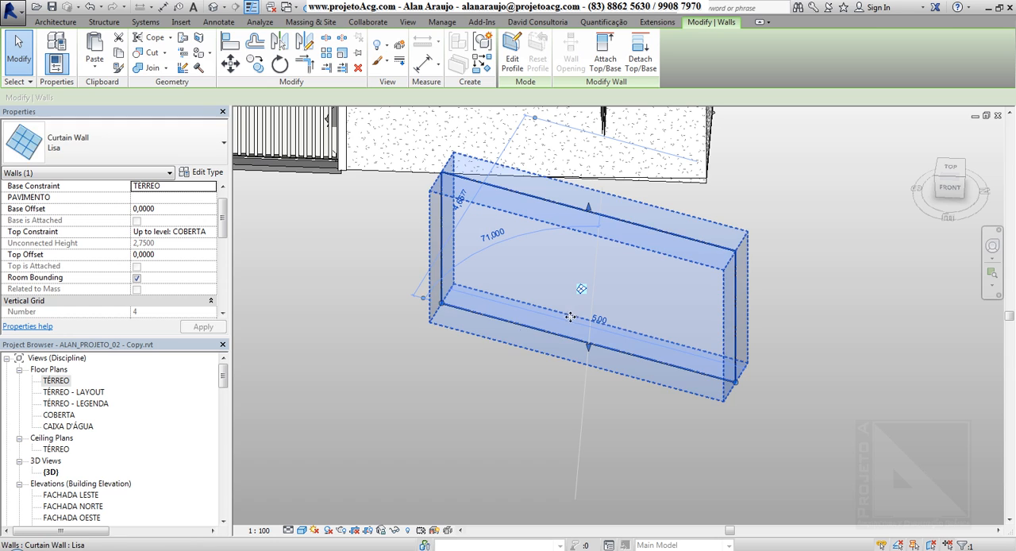
{"action": "middle_click_drag", "start_coordinate": [416, 328], "coordinate": [452, 311]}
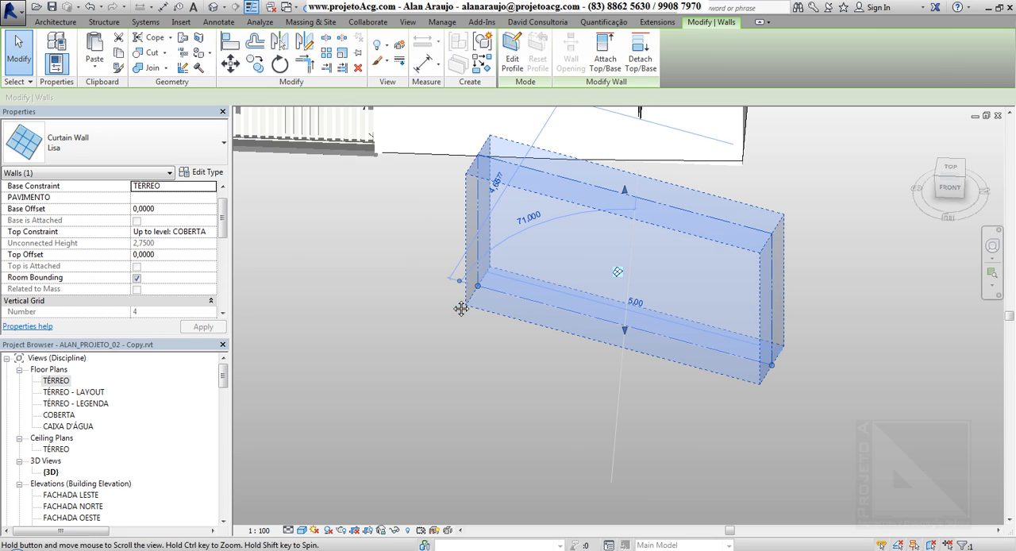
{"action": "left_click", "coordinate": [149, 142]}
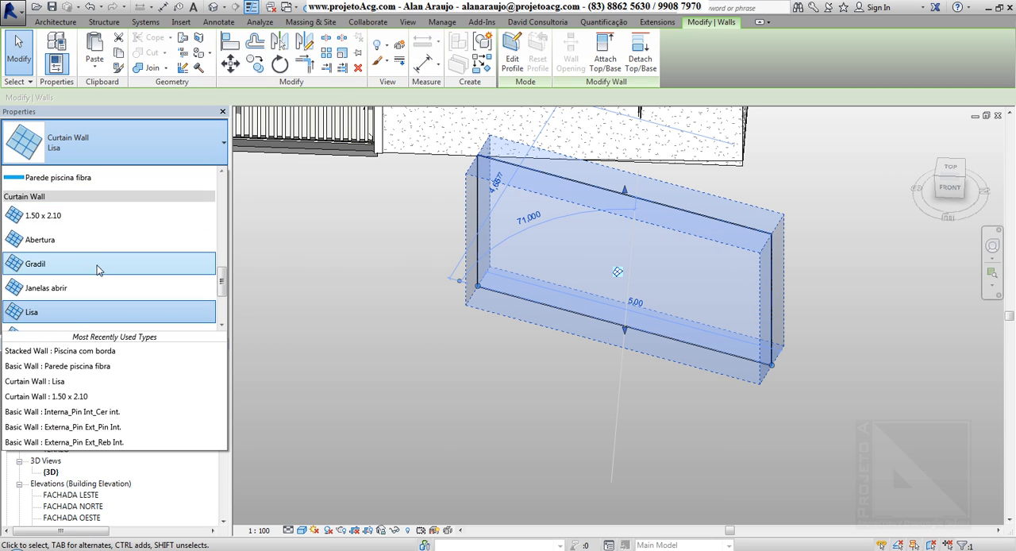
{"action": "scroll", "coordinate": [94, 273], "scroll_direction": "down", "scroll_amount": 3}
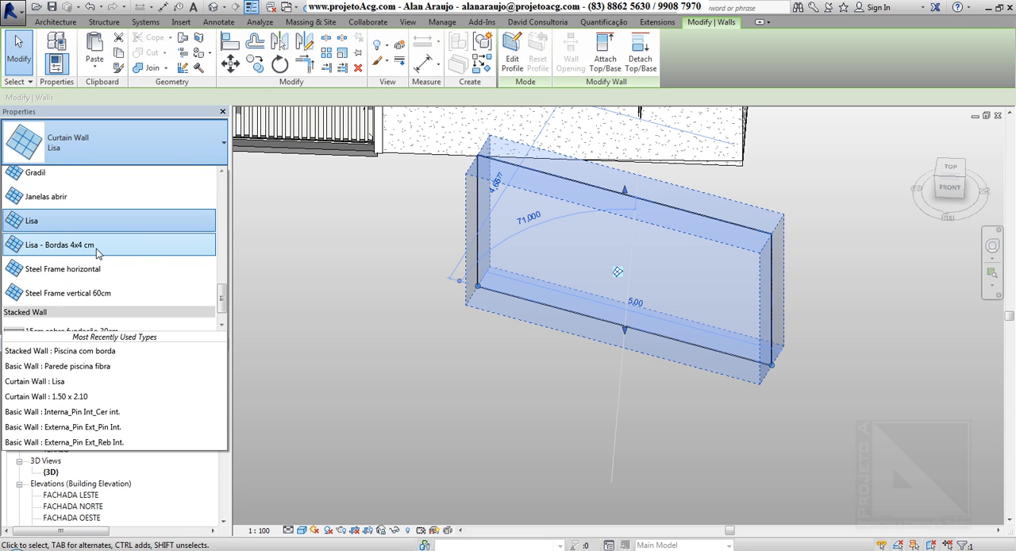
{"action": "left_click", "coordinate": [96, 249]}
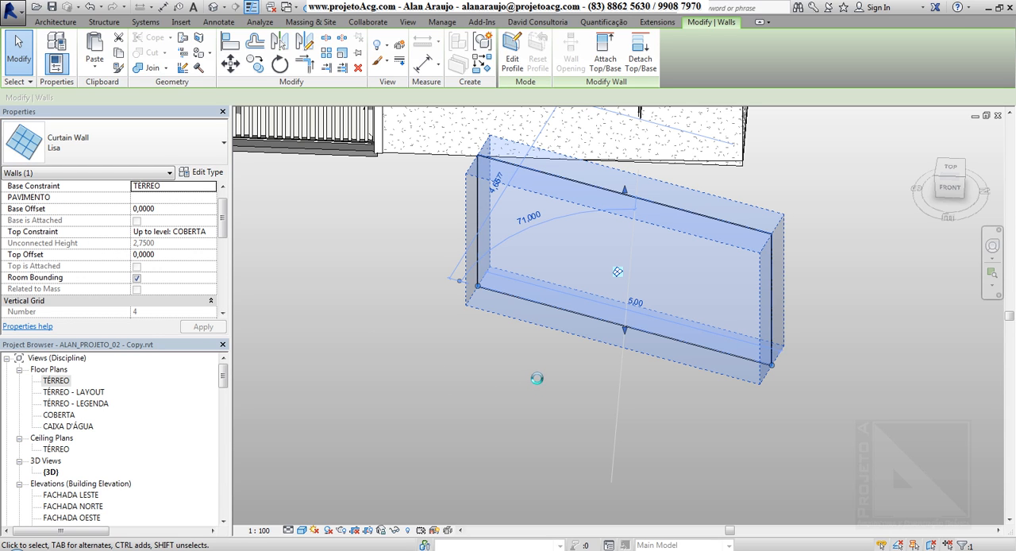
{"action": "left_click", "coordinate": [364, 352]}
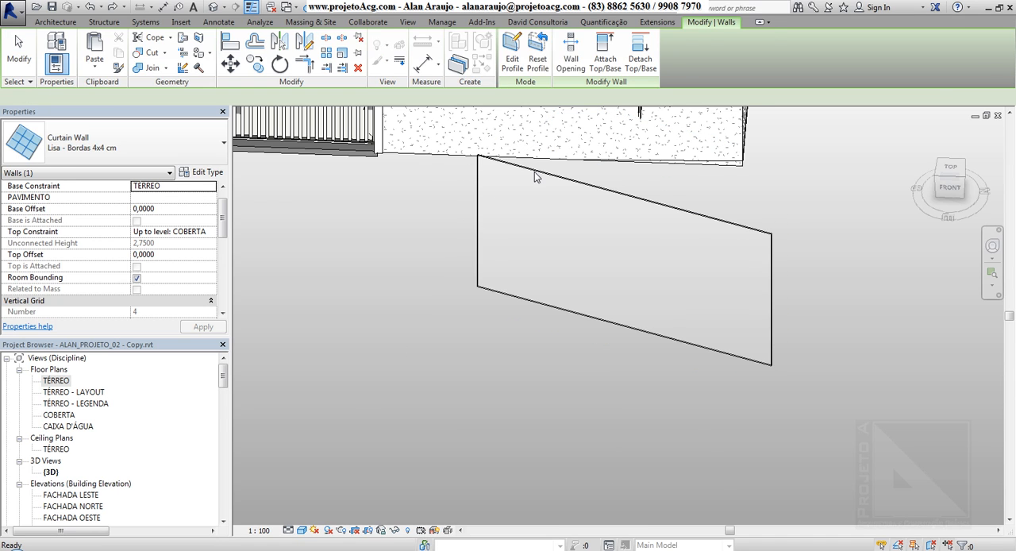
Try the Steel Frame horizontal type on the curtain wall.
{"action": "left_click", "coordinate": [581, 188]}
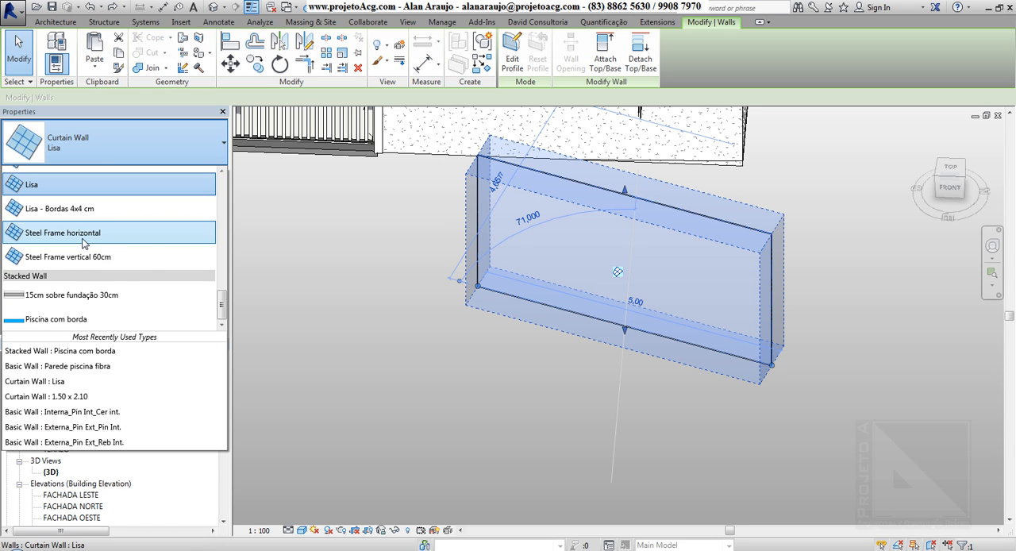
{"action": "left_click", "coordinate": [88, 235]}
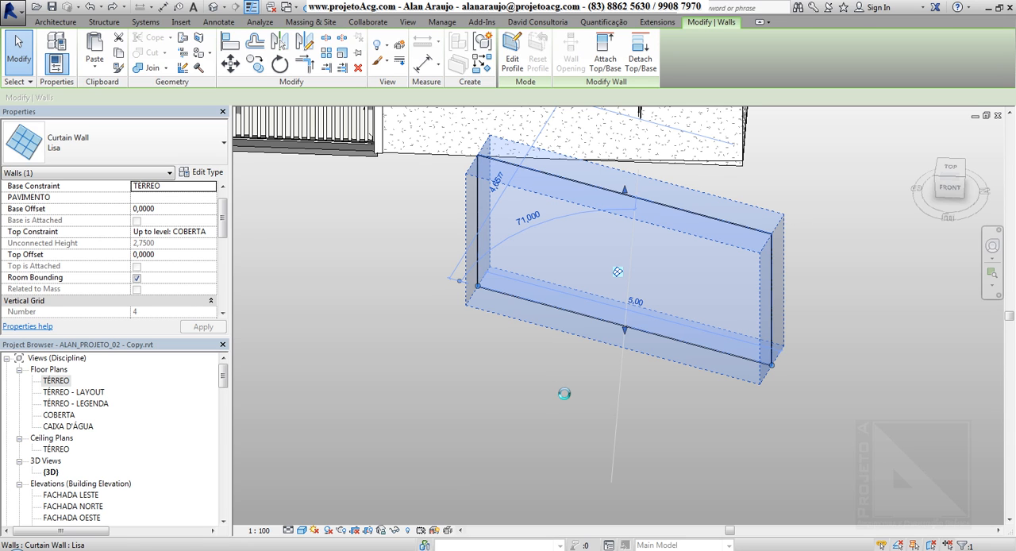
{"action": "left_click", "coordinate": [476, 368]}
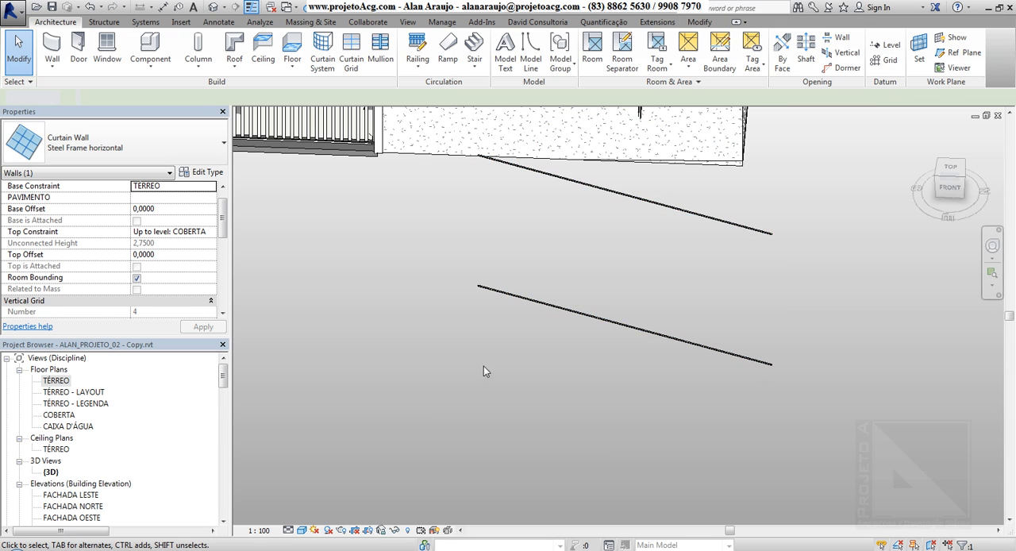
Try the Steel Frame vertical 60cm type on the curtain wall and undo the change.
{"action": "left_click", "coordinate": [511, 293]}
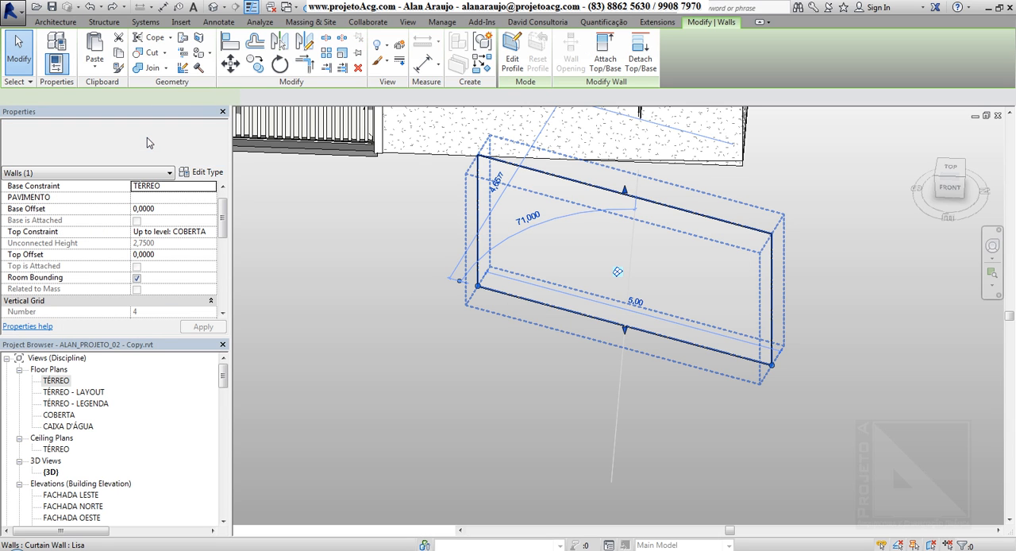
{"action": "left_click", "coordinate": [147, 141]}
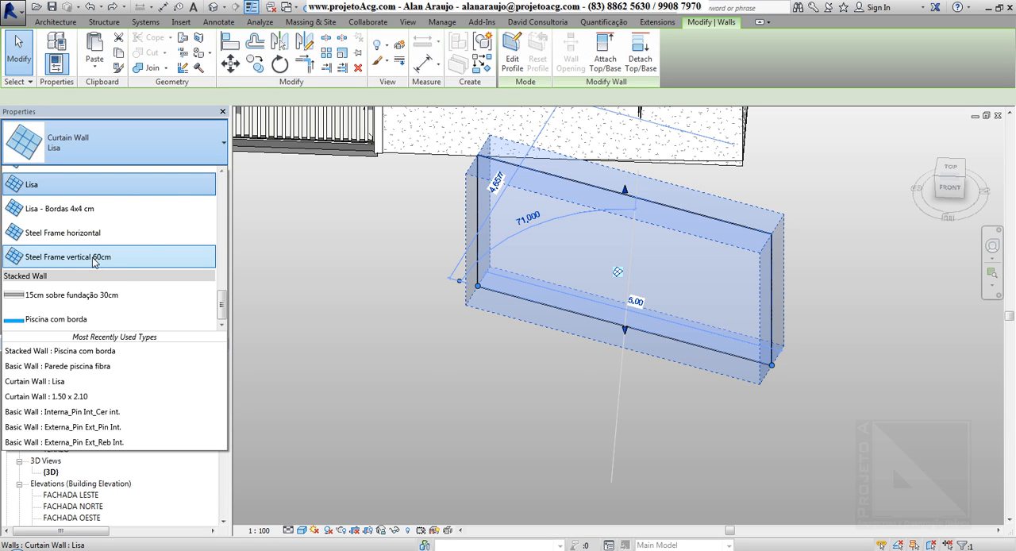
{"action": "left_click", "coordinate": [588, 397]}
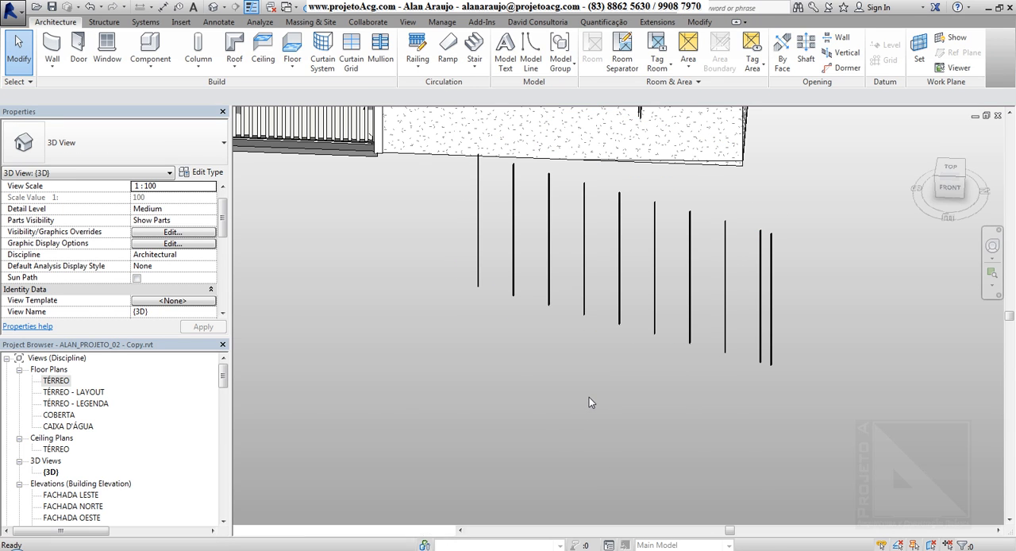
{"action": "key", "text": "ctrl+z"}
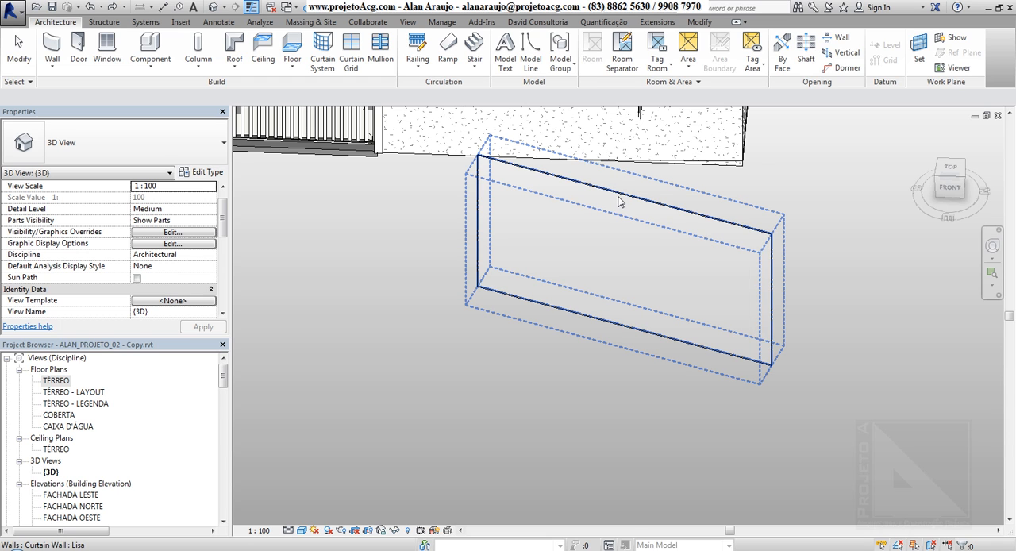
Try the Gradil type on the curtain wall and undo the change.
{"action": "left_click", "coordinate": [619, 201]}
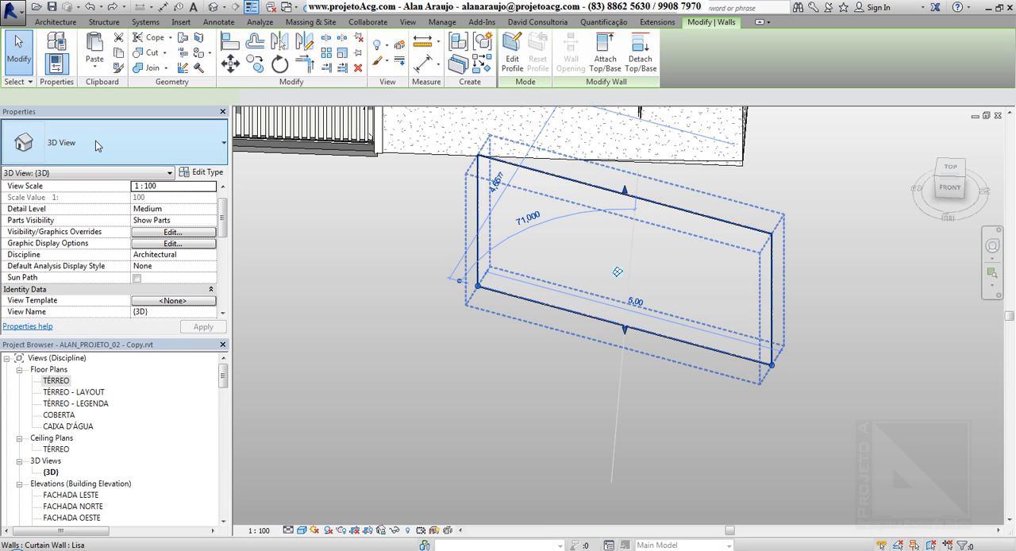
{"action": "left_click", "coordinate": [119, 143]}
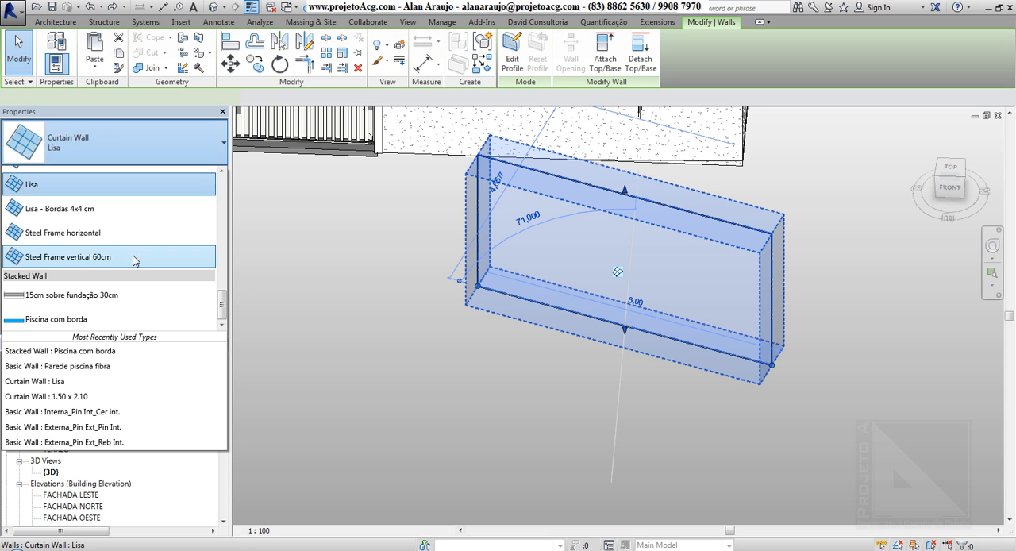
{"action": "scroll", "coordinate": [87, 256], "scroll_direction": "up", "scroll_amount": 4}
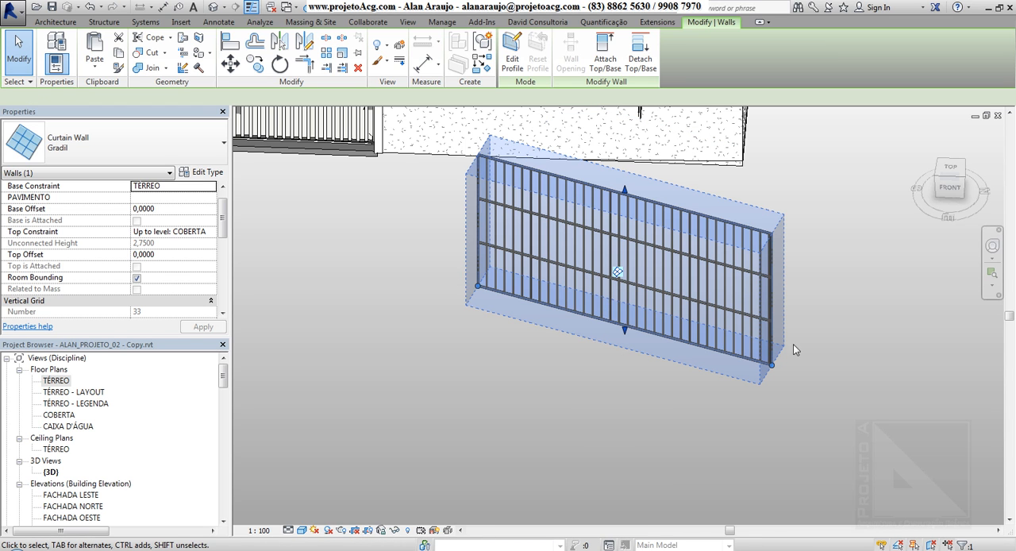
{"action": "middle_click_drag", "start_coordinate": [730, 376], "coordinate": [653, 402], "text": "shift"}
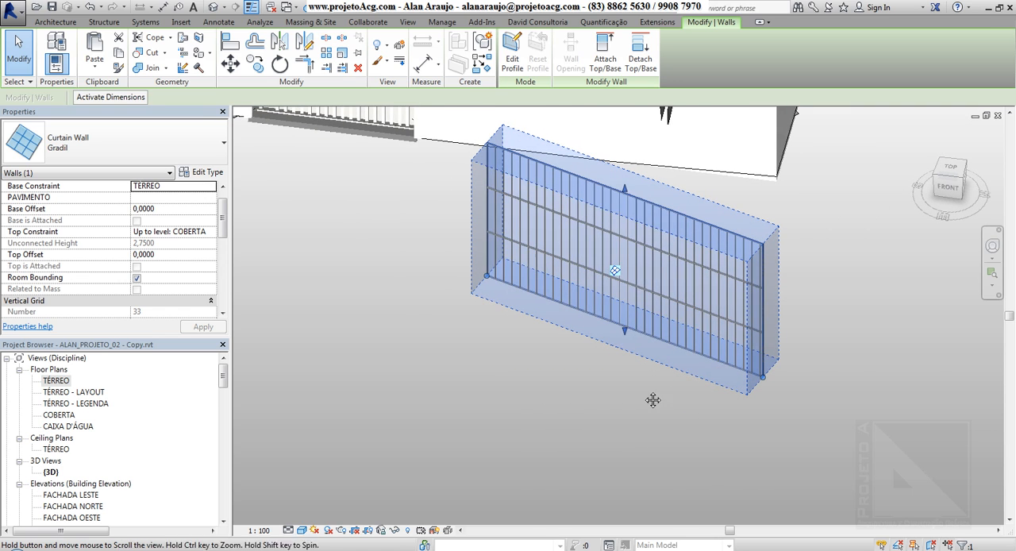
{"action": "left_click", "coordinate": [582, 419]}
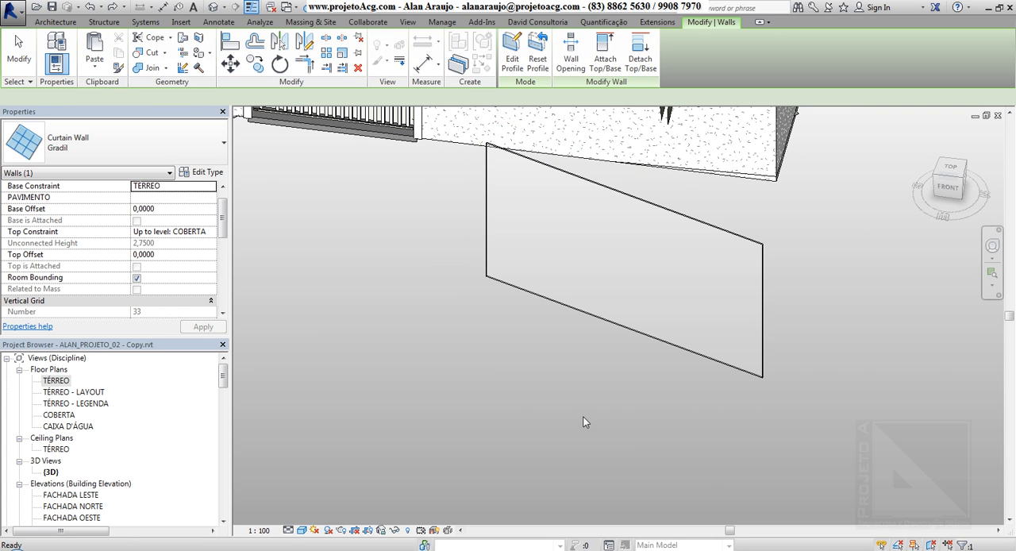
Change the Lisa curtain wall in front of the house to the 1.50 x 2.10 type.
{"action": "left_click", "coordinate": [545, 305]}
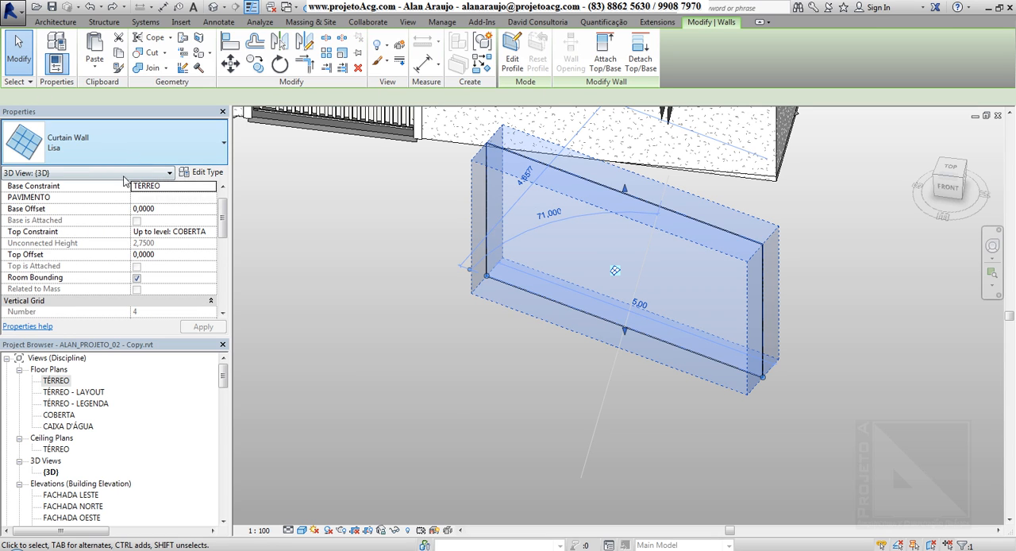
{"action": "left_click", "coordinate": [115, 141]}
{"action": "scroll", "coordinate": [115, 242], "scroll_direction": "up", "scroll_amount": 5}
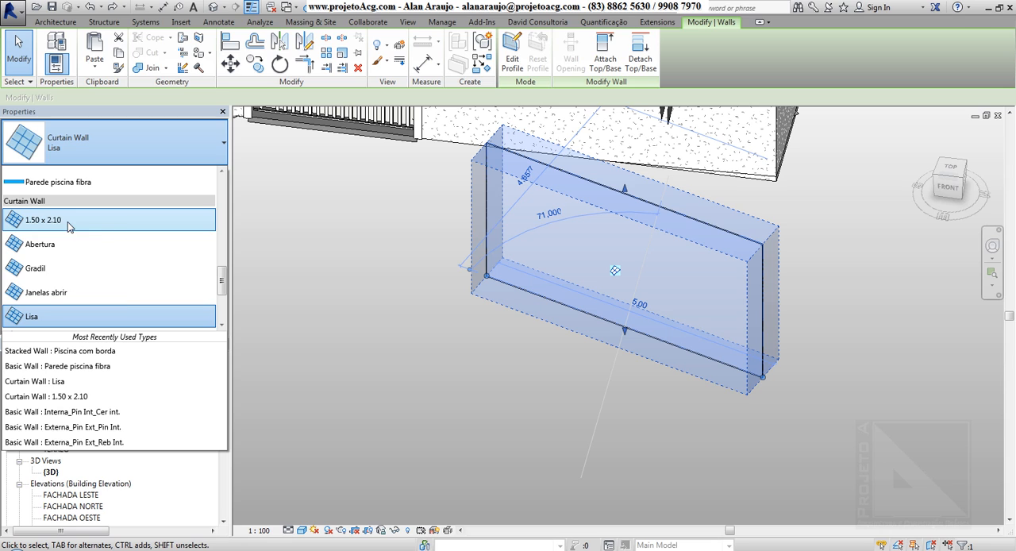
{"action": "left_click", "coordinate": [67, 221]}
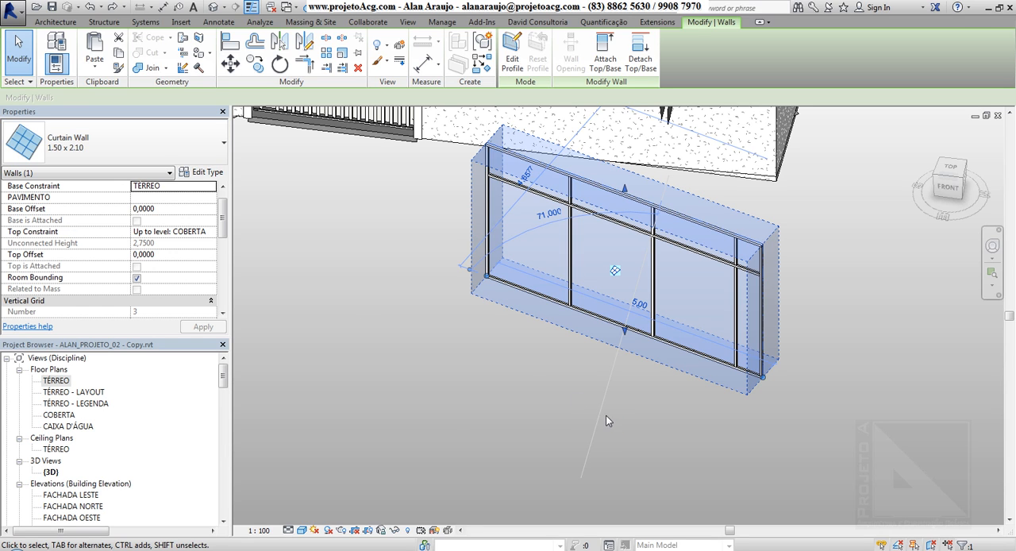
Duplicate the 1.50 x 2.10 curtain wall type under the name 1.00 x 1.00.
{"action": "middle_click_drag", "start_coordinate": [426, 328], "coordinate": [560, 340], "text": "shift"}
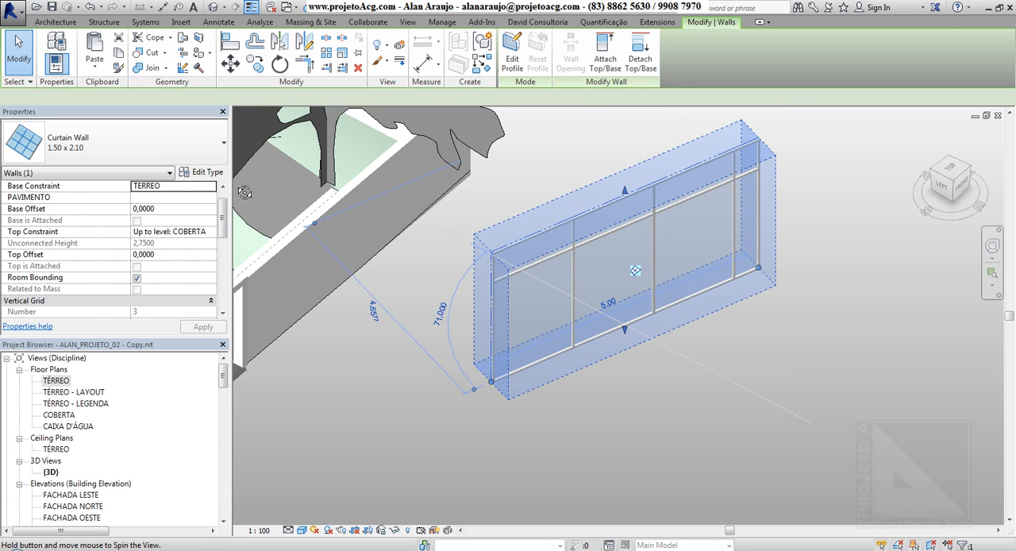
{"action": "left_click", "coordinate": [199, 173]}
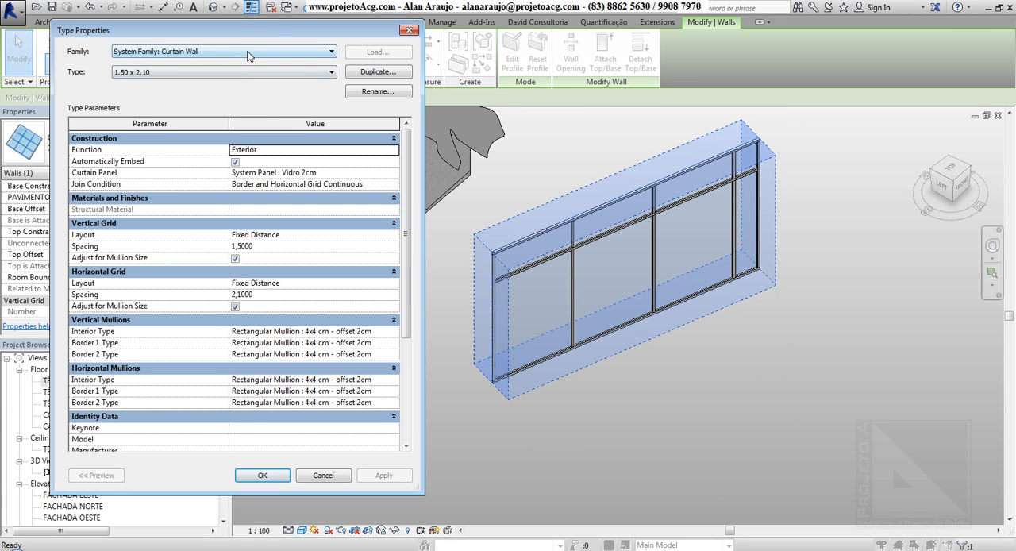
{"action": "left_click", "coordinate": [372, 73]}
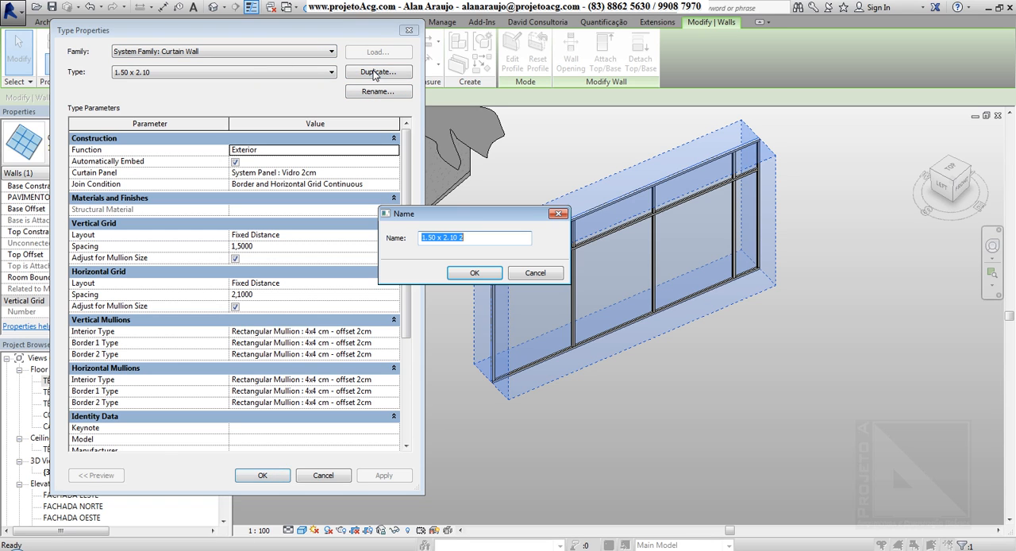
{"action": "left_click", "coordinate": [430, 237]}
{"action": "key", "text": "BackSpace"}
{"action": "type", "text": "0"}
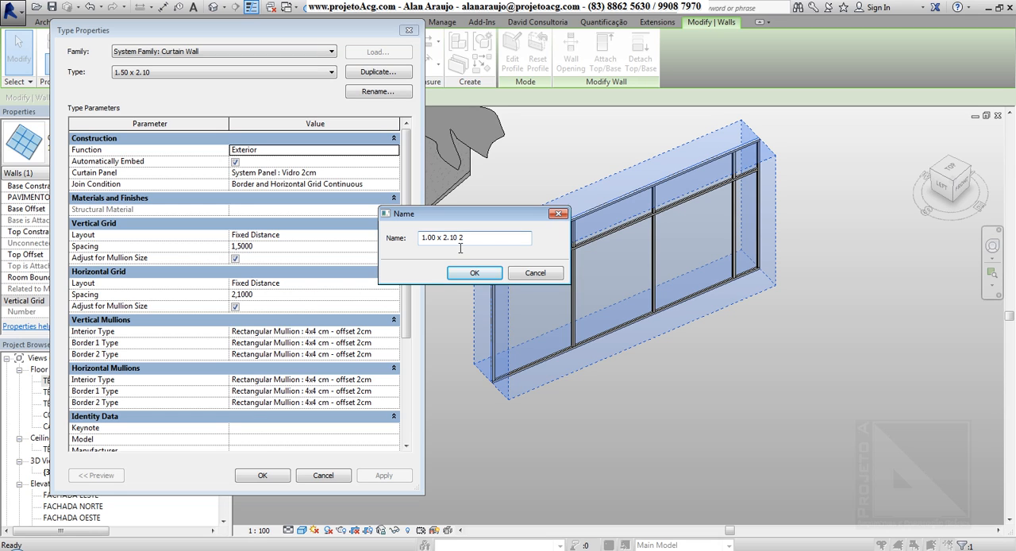
{"action": "double_click", "coordinate": [448, 238]}
{"action": "type", "text": "1"}
{"action": "left_click", "coordinate": [456, 274]}
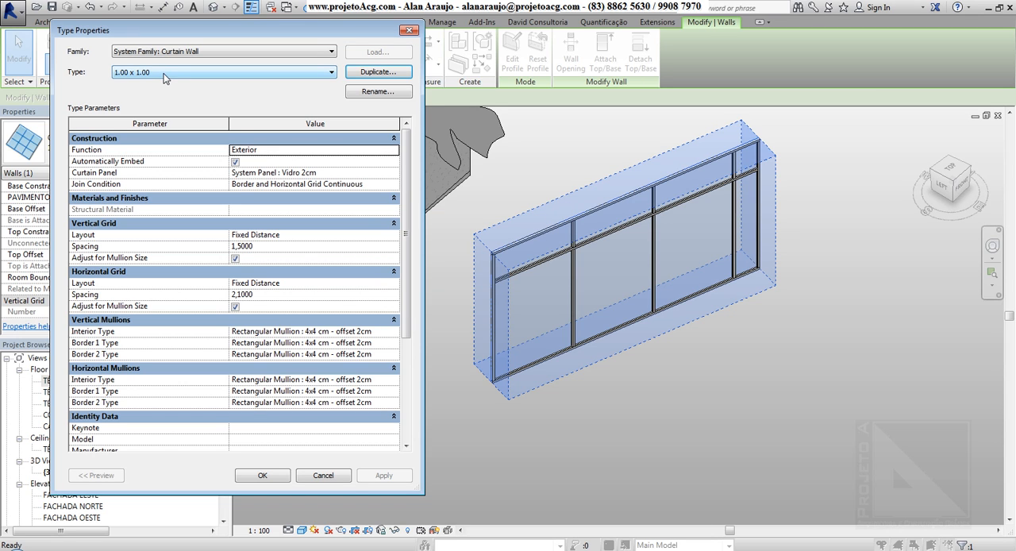
Examine the Function options and the Automatically Embed setting of the 1.00 x 1.00 type.
{"action": "left_click", "coordinate": [310, 153]}
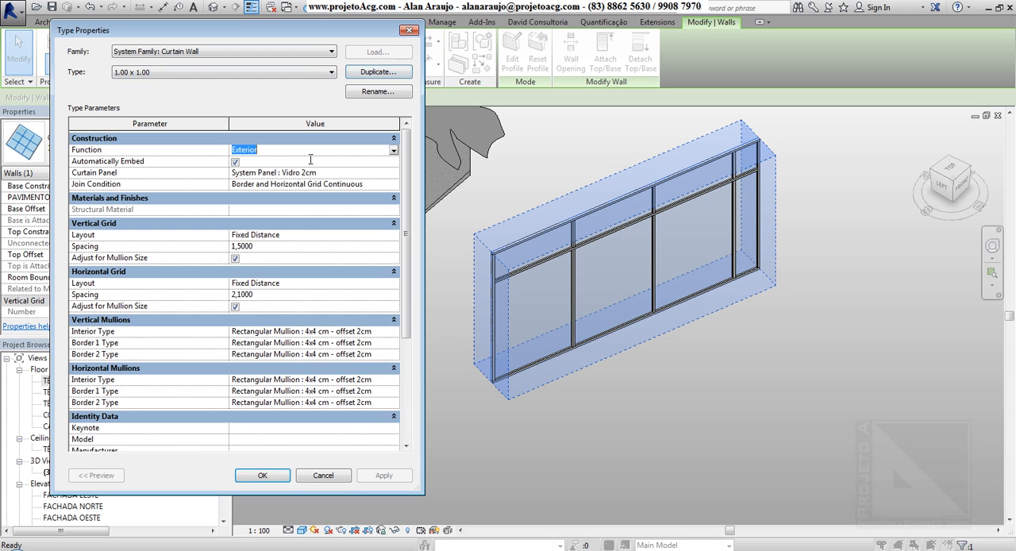
{"action": "left_click", "coordinate": [392, 151]}
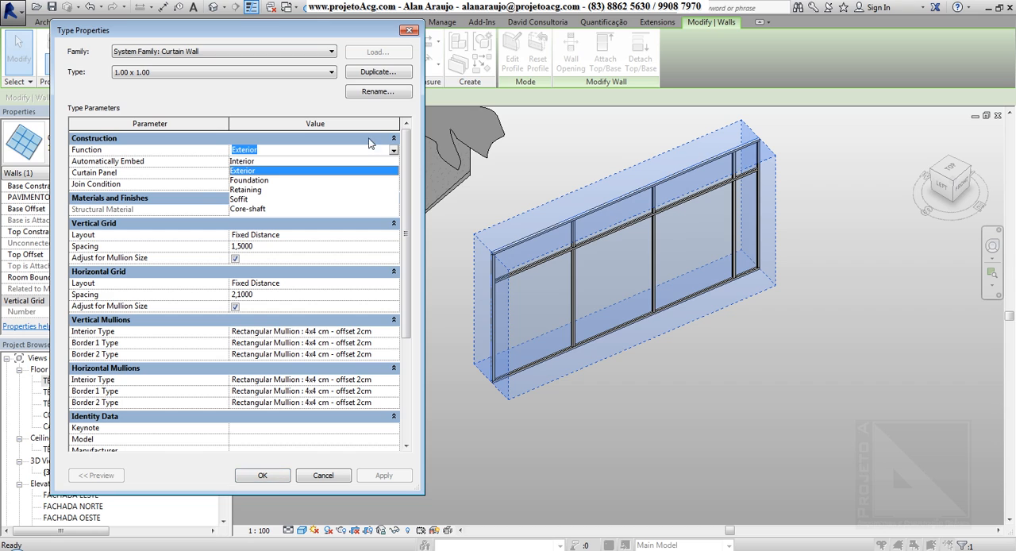
{"action": "left_click", "coordinate": [270, 104]}
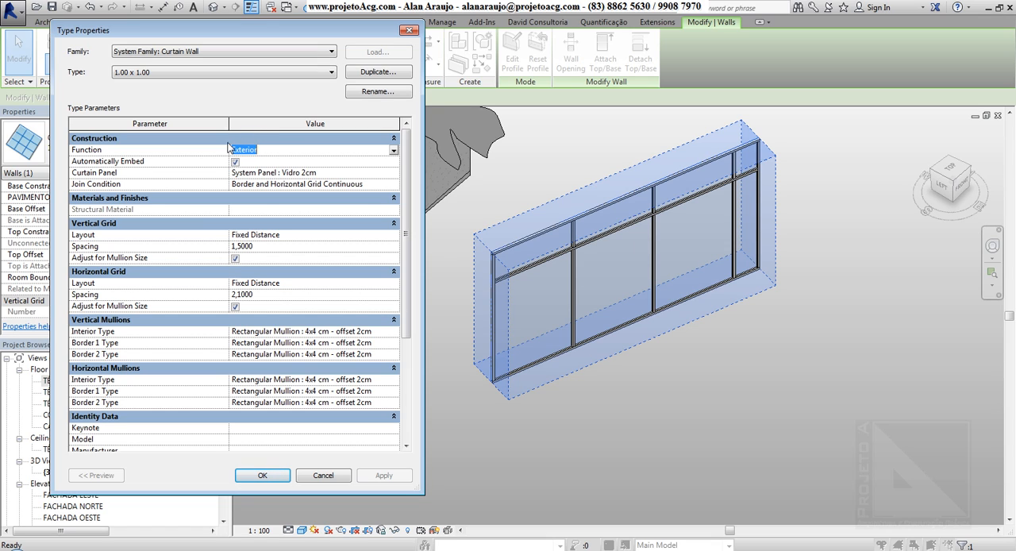
{"action": "left_click", "coordinate": [372, 157]}
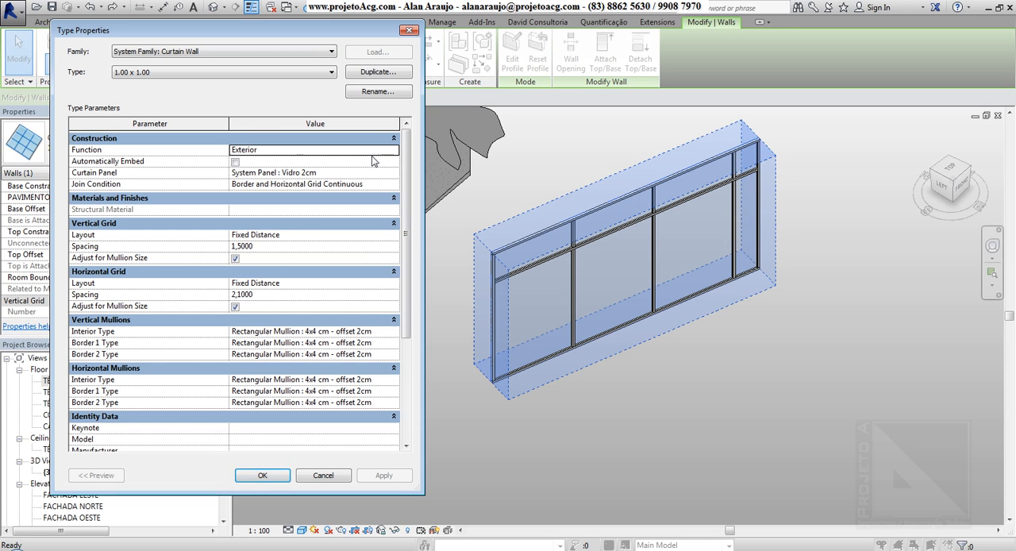
{"action": "left_click", "coordinate": [236, 162]}
Set the type's curtain panel to System Panel : Sólido 5cm and apply it to the wall.
{"action": "left_click_drag", "start_coordinate": [277, 30], "coordinate": [397, 81]}
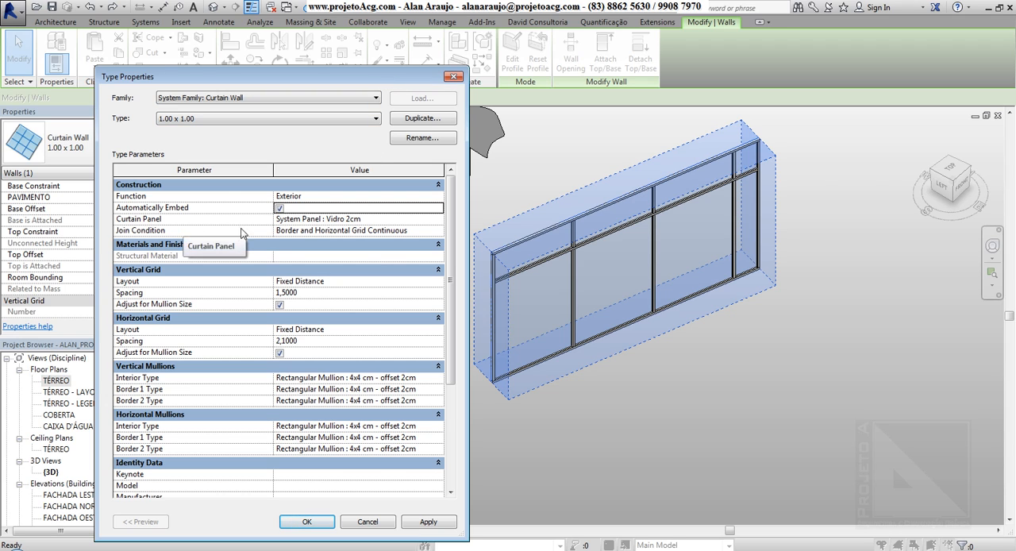
{"action": "left_click", "coordinate": [406, 222]}
{"action": "left_click", "coordinate": [436, 219]}
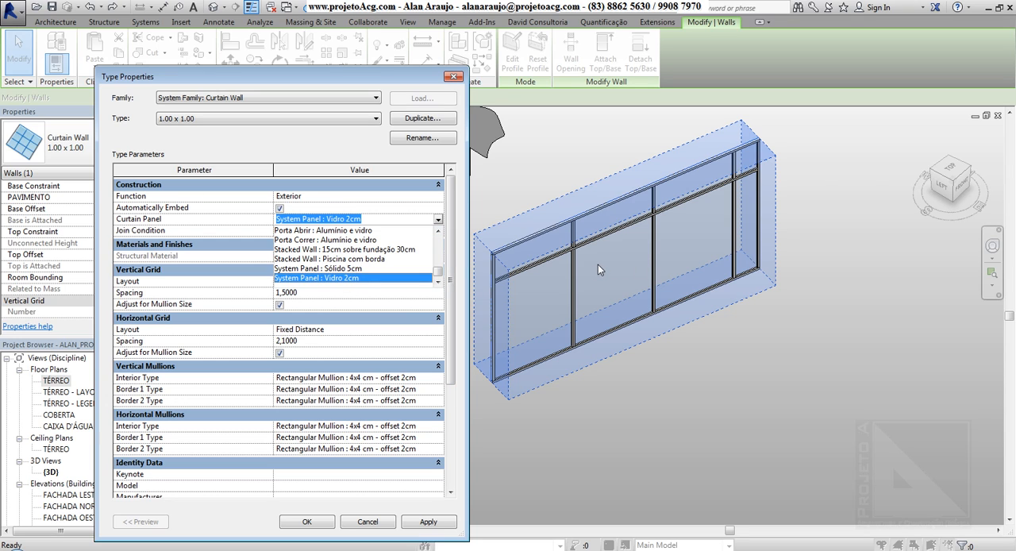
{"action": "left_click", "coordinate": [333, 269]}
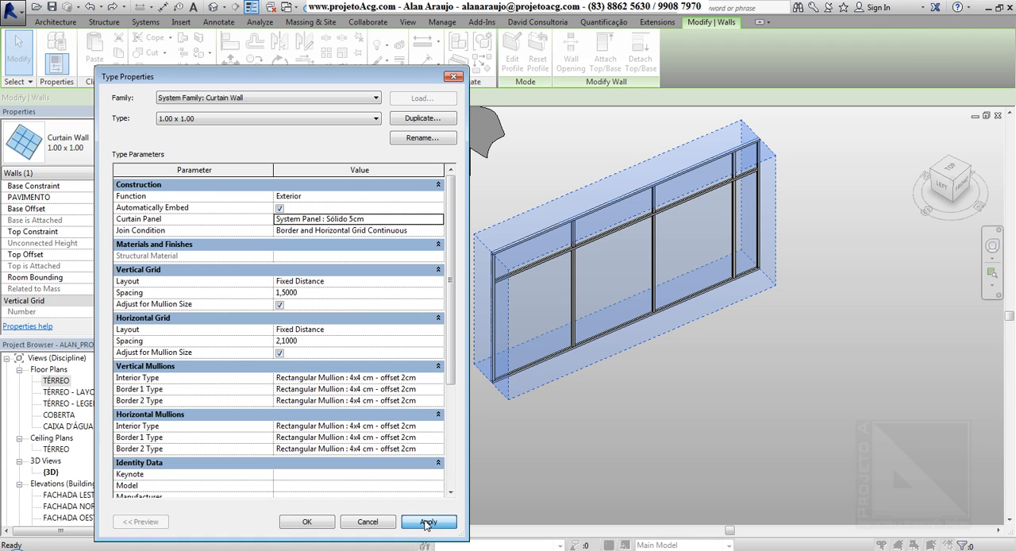
{"action": "left_click", "coordinate": [427, 521]}
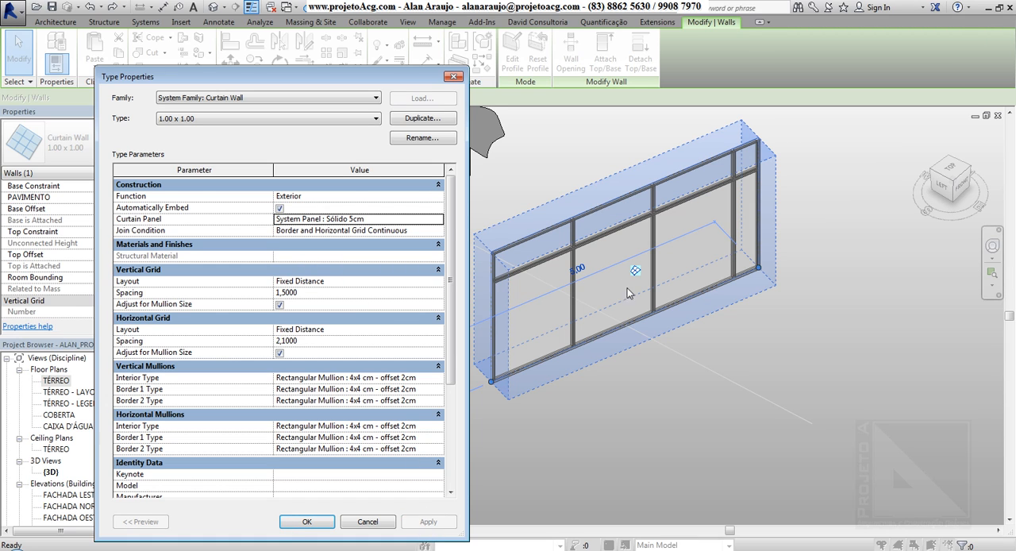
Try Basic Wall : 25cm - Bruta as the curtain panel of the 1.00 x 1.00 type.
{"action": "left_click", "coordinate": [437, 219]}
{"action": "left_click", "coordinate": [437, 219]}
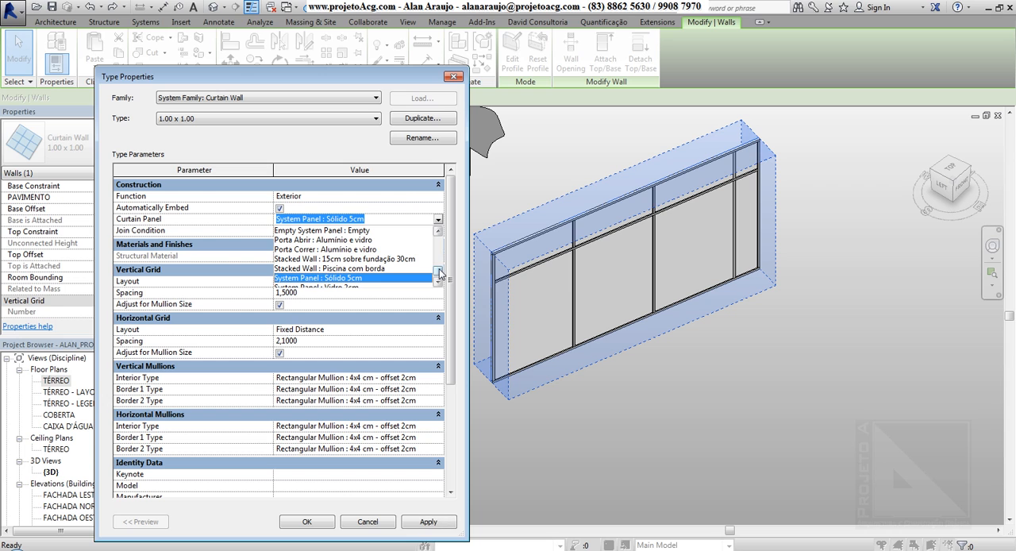
{"action": "left_click_drag", "start_coordinate": [439, 274], "coordinate": [436, 246]}
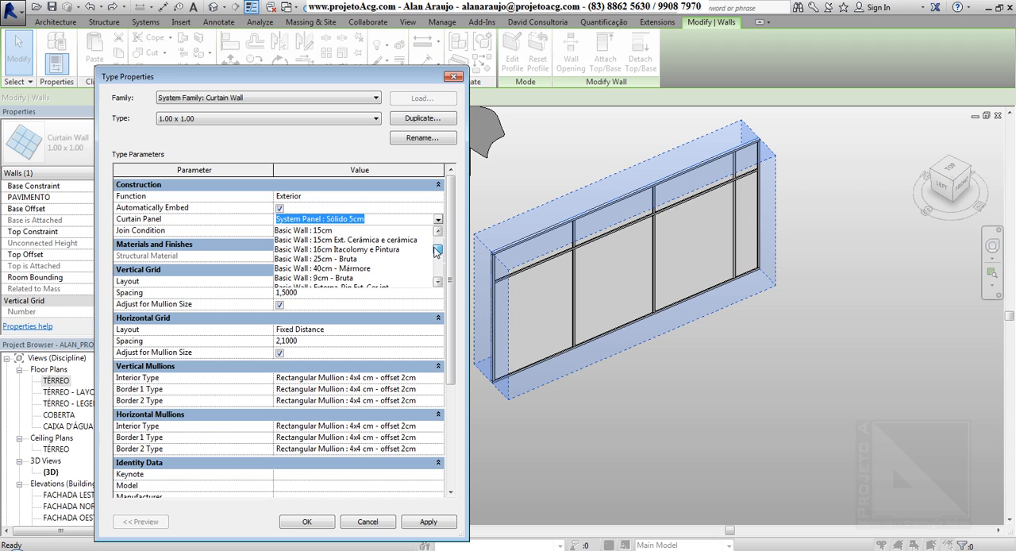
{"action": "left_click", "coordinate": [378, 258]}
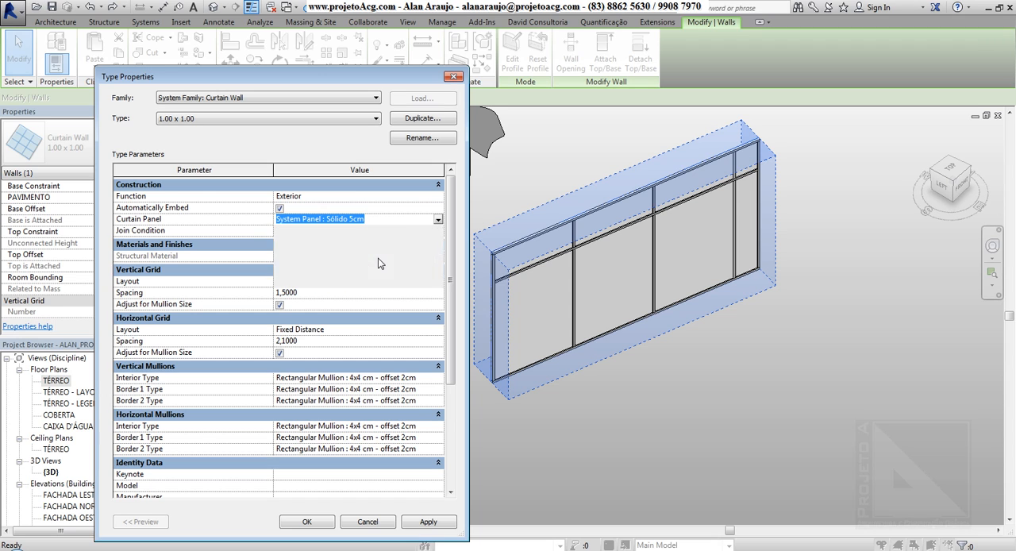
{"action": "left_click", "coordinate": [433, 527]}
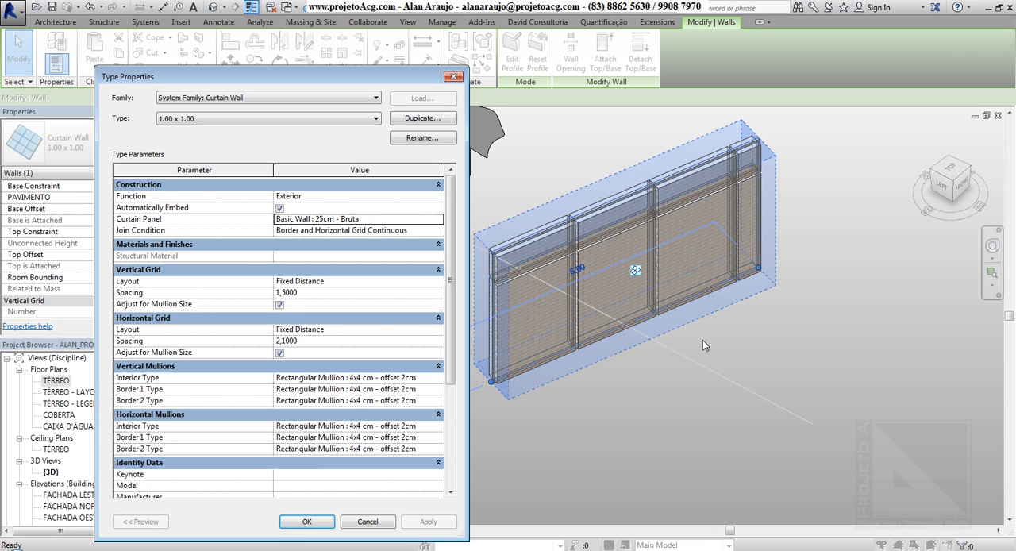
Try Empty System Panel : Empty as the type's curtain panel and accept the type properties.
{"action": "left_click", "coordinate": [437, 219]}
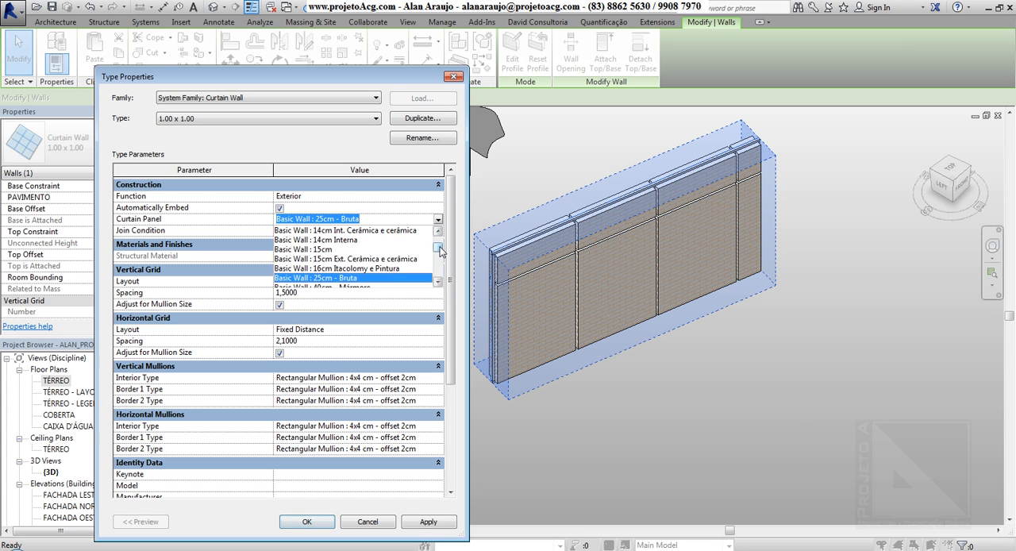
{"action": "left_click_drag", "start_coordinate": [438, 243], "coordinate": [438, 270]}
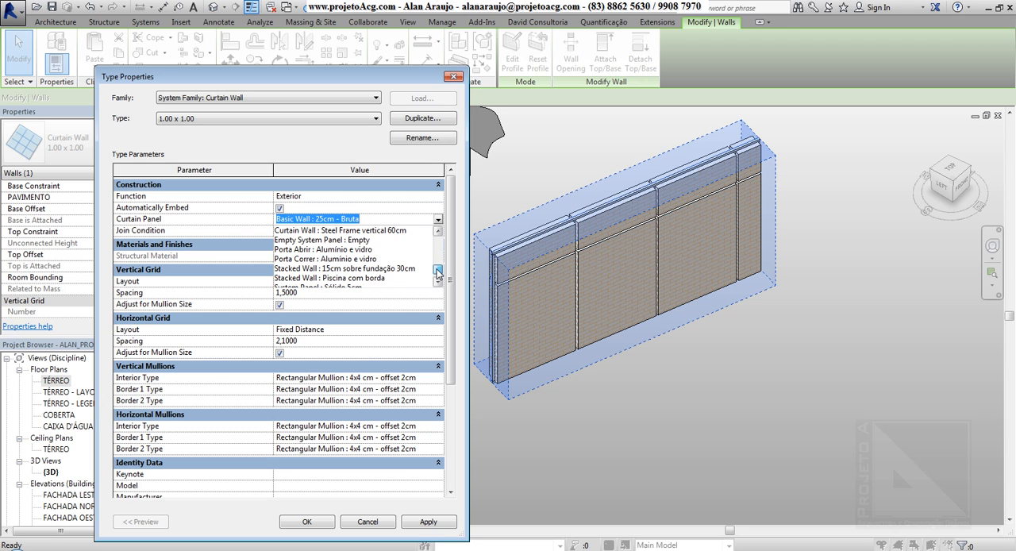
{"action": "left_click", "coordinate": [364, 240]}
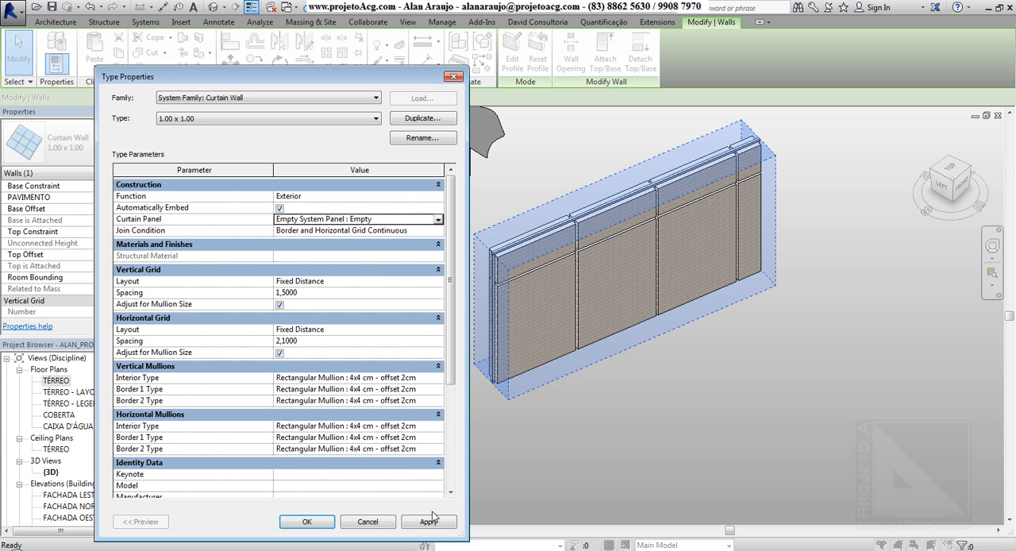
{"action": "left_click", "coordinate": [421, 522]}
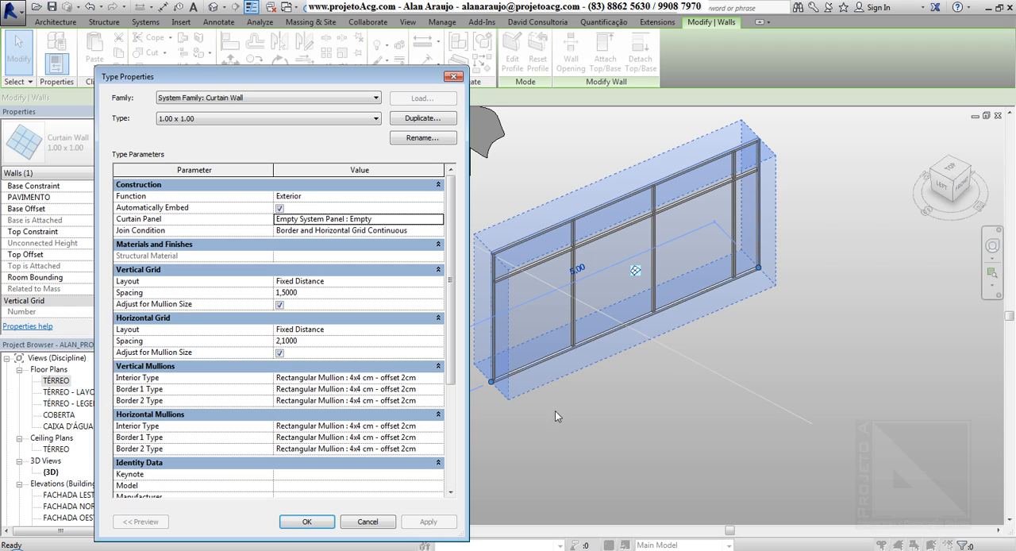
{"action": "left_click", "coordinate": [300, 522]}
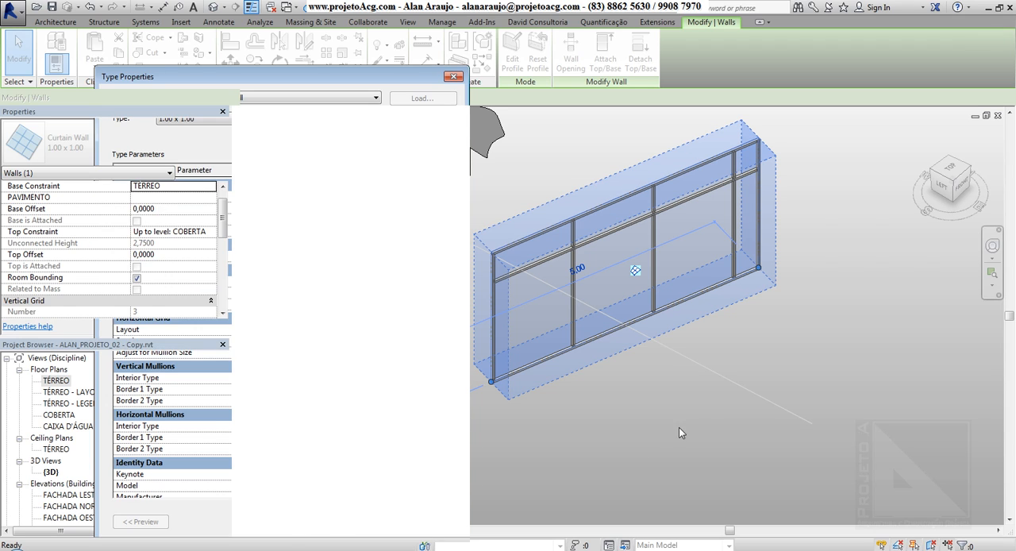
Reopen the type properties of the curtain wall and apply Porta Abrir : Alumínio e vidro as the curtain panel.
{"action": "middle_click_drag", "start_coordinate": [717, 421], "coordinate": [516, 357], "text": "shift"}
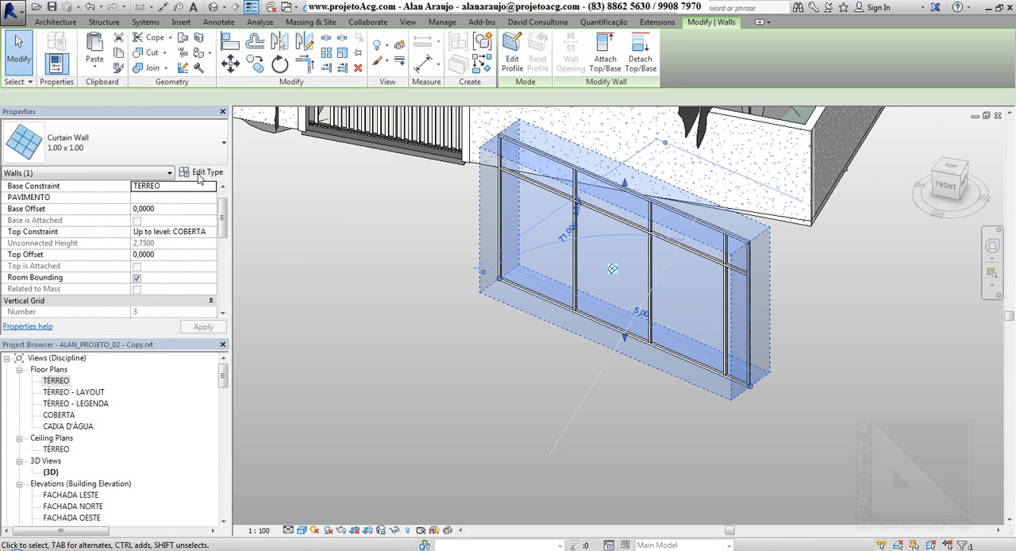
{"action": "left_click", "coordinate": [202, 173]}
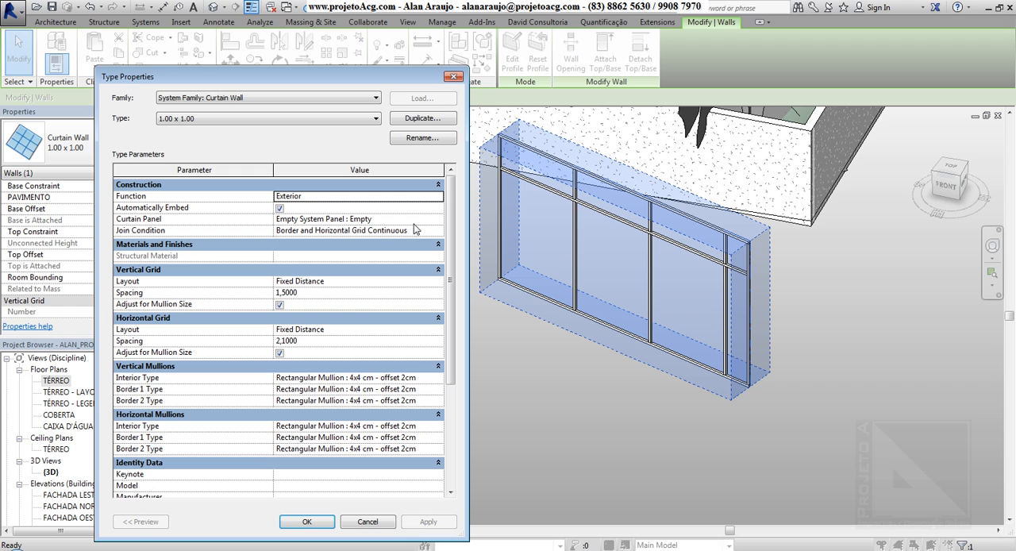
{"action": "left_click", "coordinate": [437, 219]}
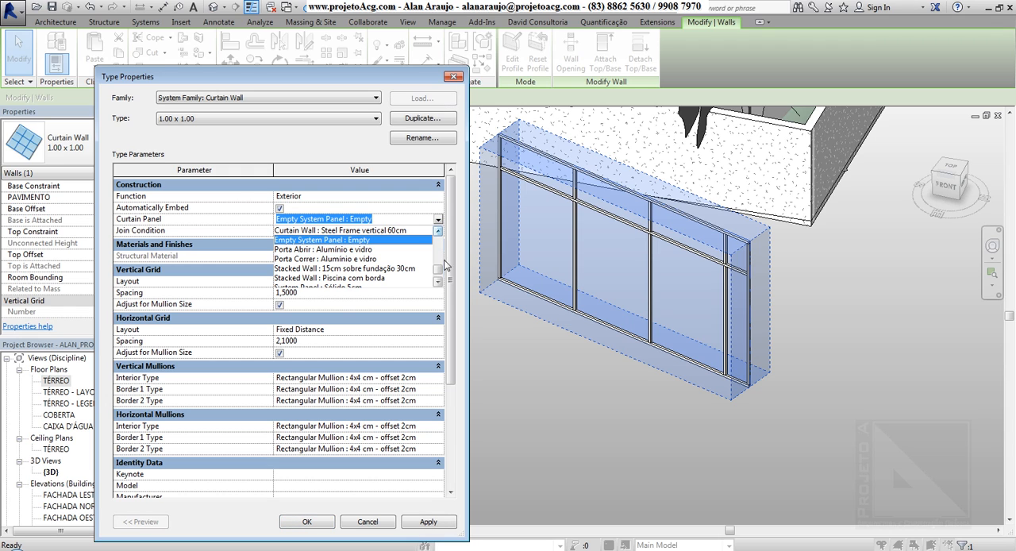
{"action": "left_click_drag", "start_coordinate": [438, 270], "coordinate": [438, 275]}
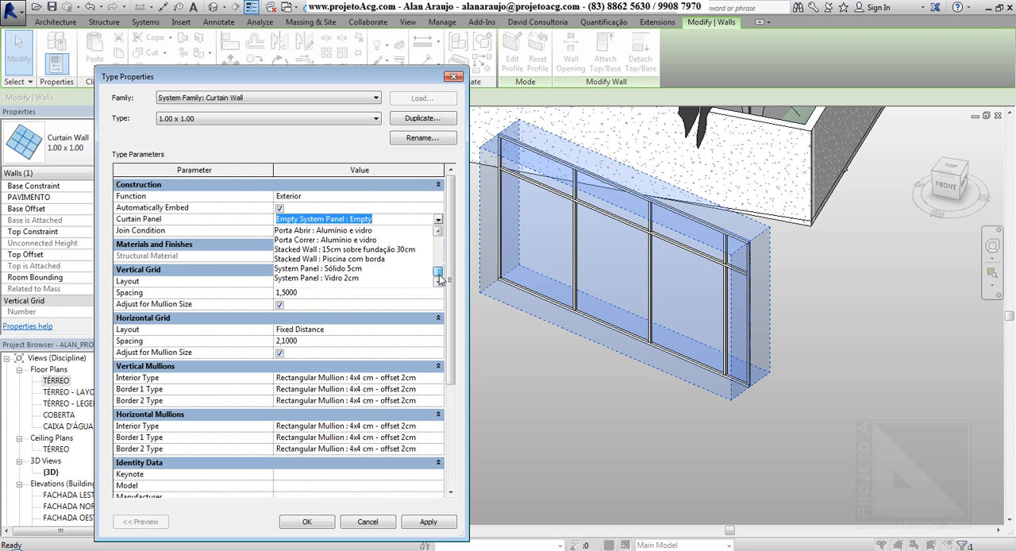
{"action": "left_click", "coordinate": [319, 232]}
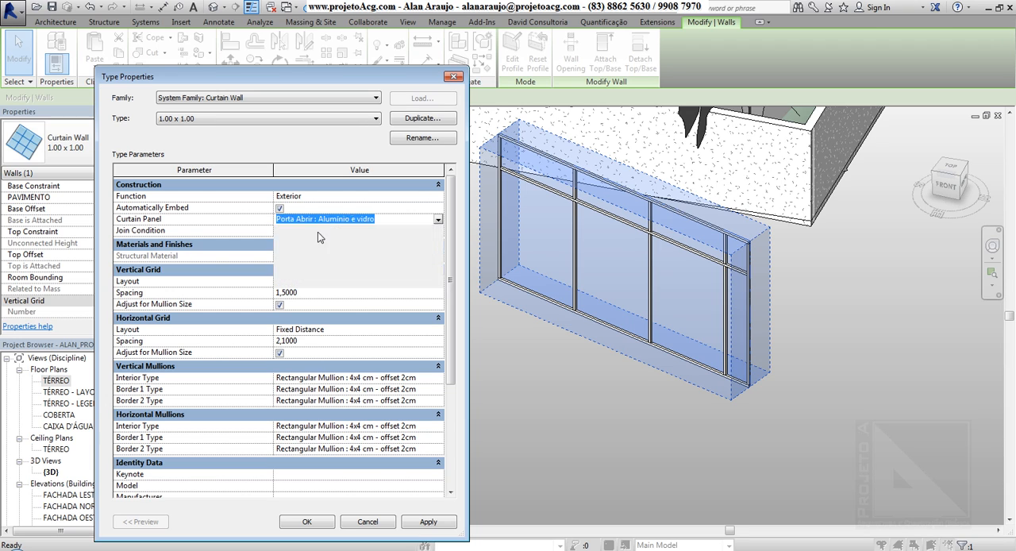
{"action": "left_click", "coordinate": [434, 522]}
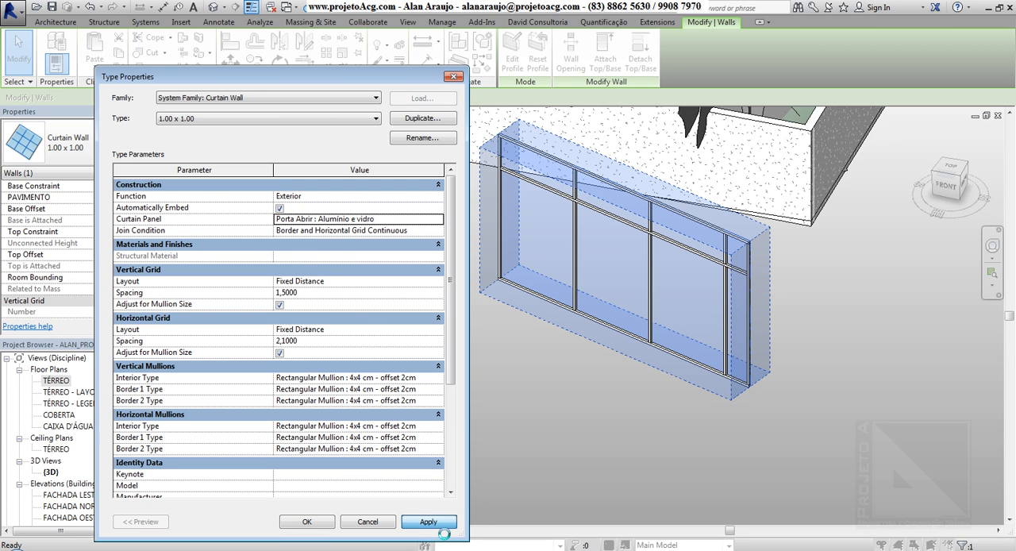
Accept the type properties, deselect the curtain wall and orbit the 3D view to inspect its door panels.
{"action": "left_click", "coordinate": [307, 523]}
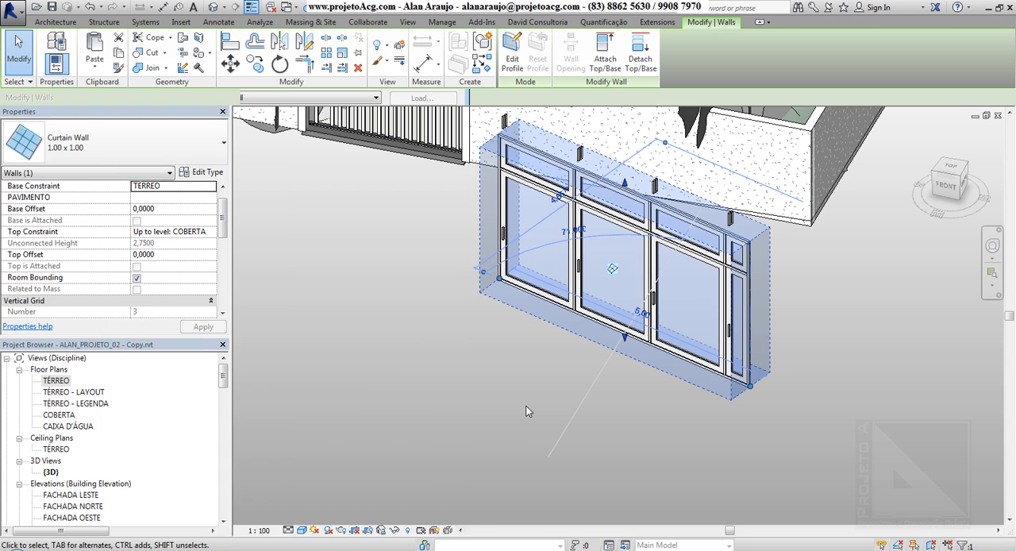
{"action": "left_click", "coordinate": [526, 408]}
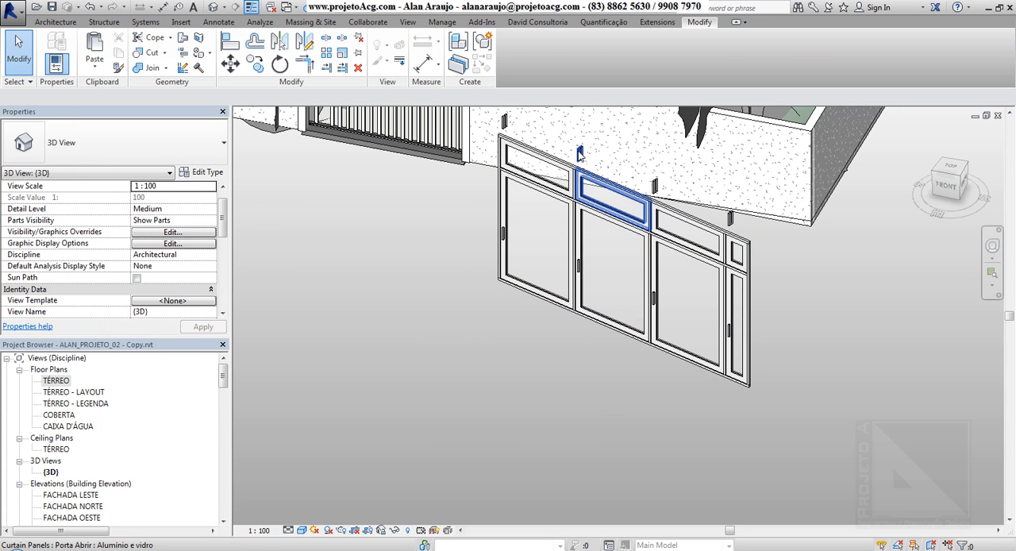
{"action": "middle_click_drag", "start_coordinate": [600, 308], "coordinate": [639, 354], "text": "shift"}
Expand Curtain Panels and its Empty System Panel, Porta Abrir, Porta Correr and System Panel families to examine the available types.
{"action": "left_click_drag", "start_coordinate": [223, 378], "coordinate": [229, 468]}
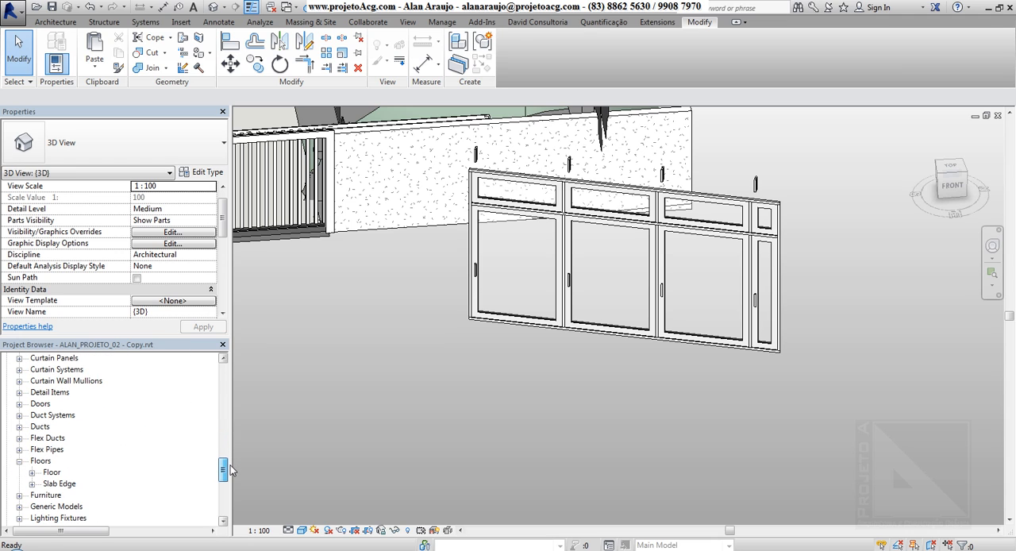
{"action": "left_click", "coordinate": [19, 357]}
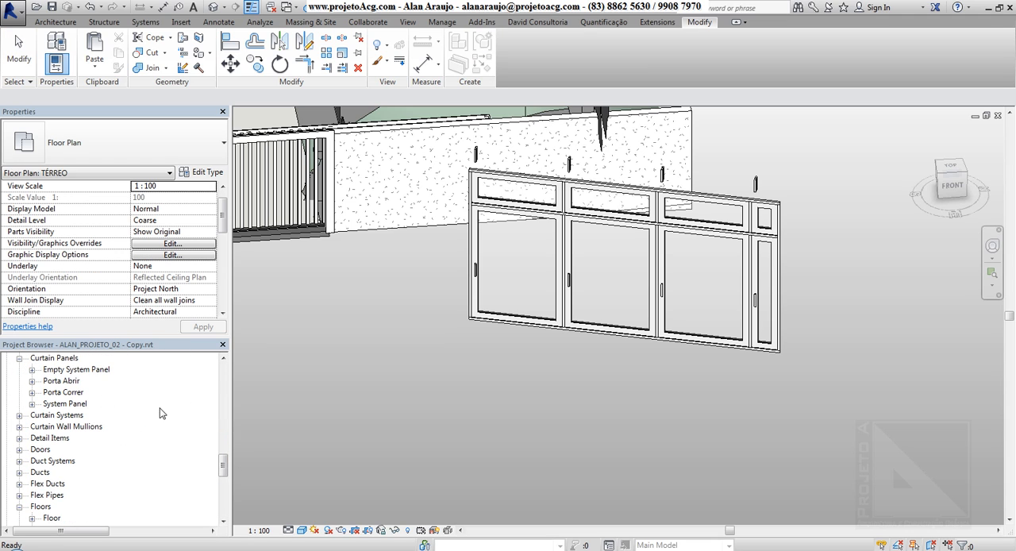
{"action": "left_click", "coordinate": [65, 369]}
{"action": "left_click", "coordinate": [61, 381]}
{"action": "left_click", "coordinate": [63, 403]}
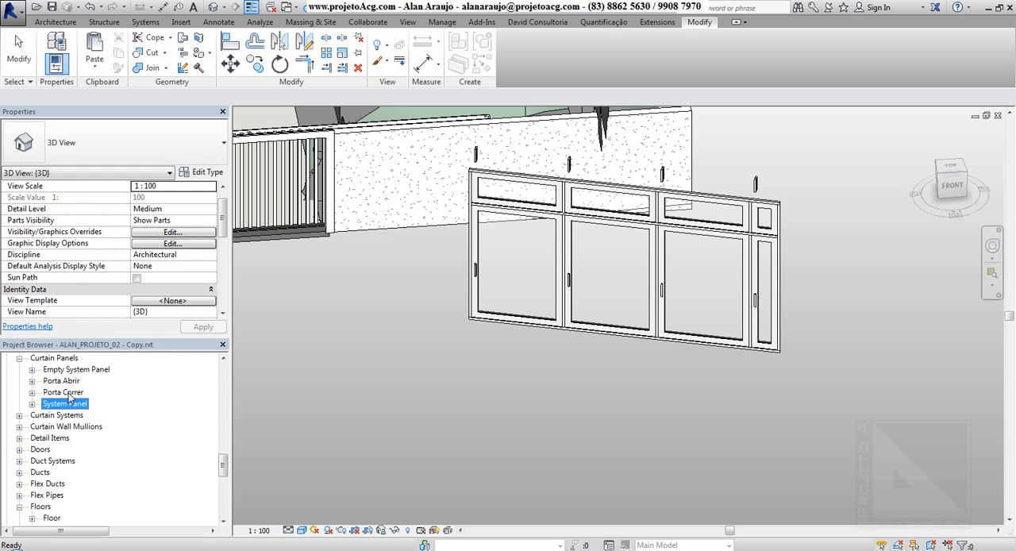
{"action": "left_click", "coordinate": [66, 371], "text": "shift"}
{"action": "left_click", "coordinate": [32, 370]}
{"action": "left_click", "coordinate": [69, 382]}
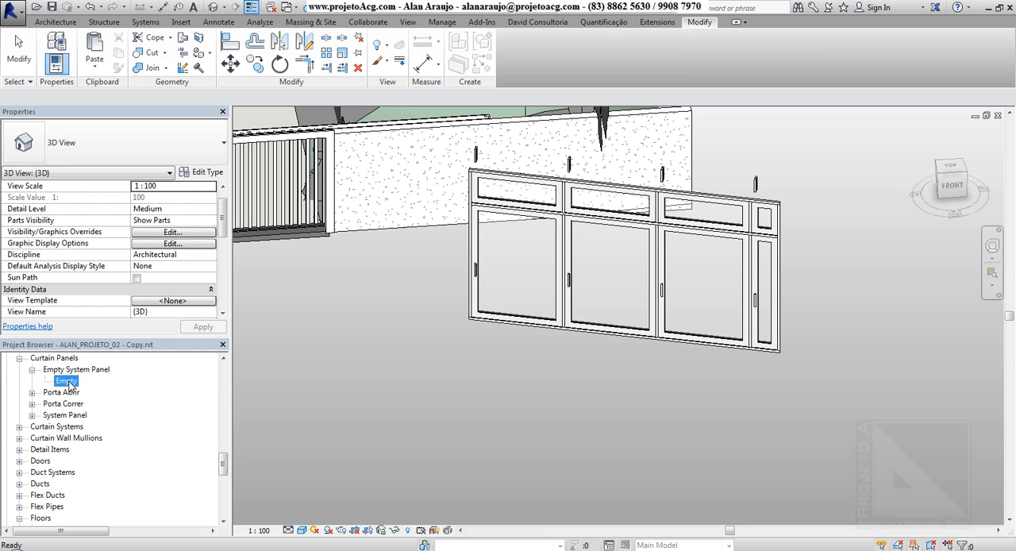
{"action": "left_click", "coordinate": [32, 392]}
{"action": "left_click", "coordinate": [31, 415]}
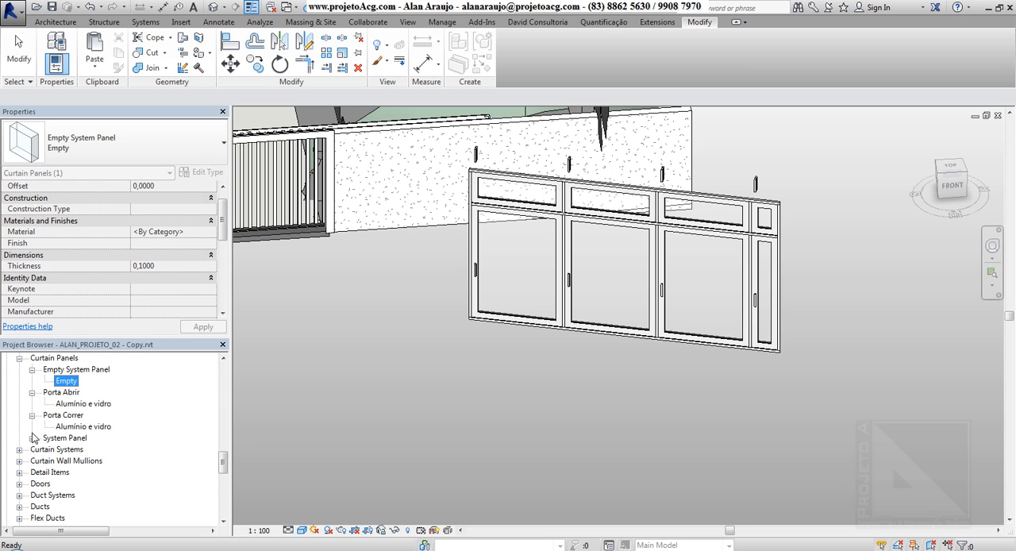
{"action": "left_click", "coordinate": [31, 438]}
Check the material and thickness in the type properties of the Sólido 5cm system panel, leaving them unedited.
{"action": "left_click", "coordinate": [75, 450]}
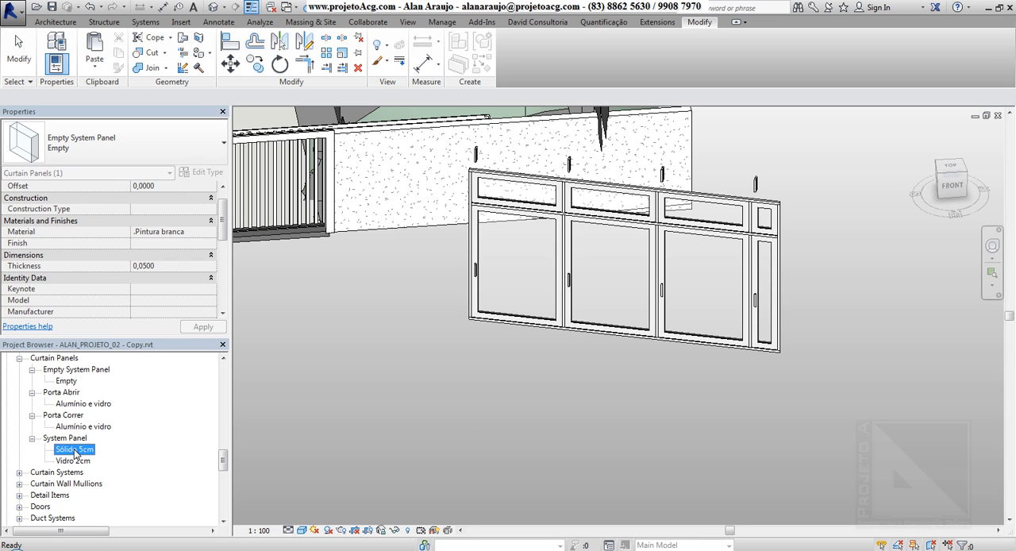
{"action": "double_click", "coordinate": [74, 450]}
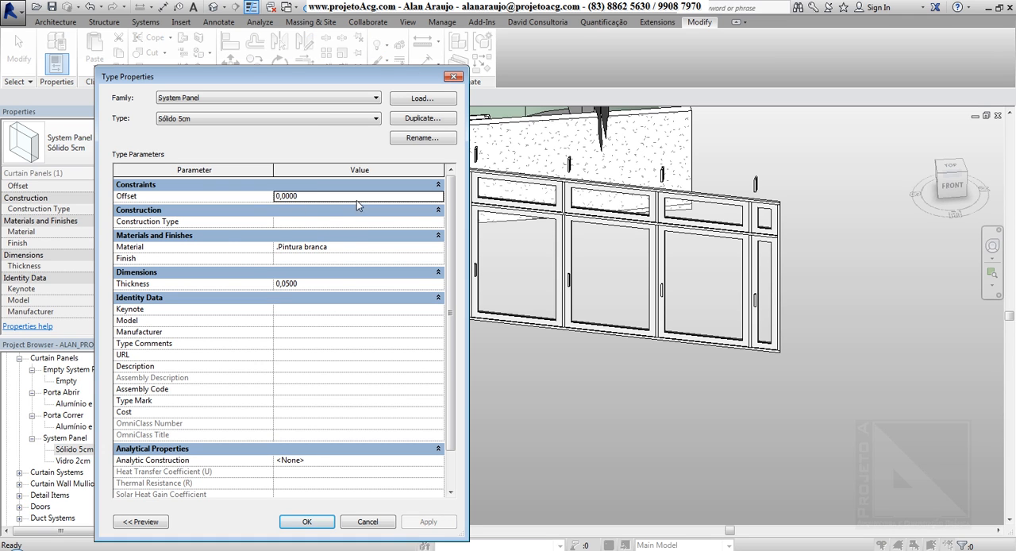
{"action": "left_click", "coordinate": [317, 288]}
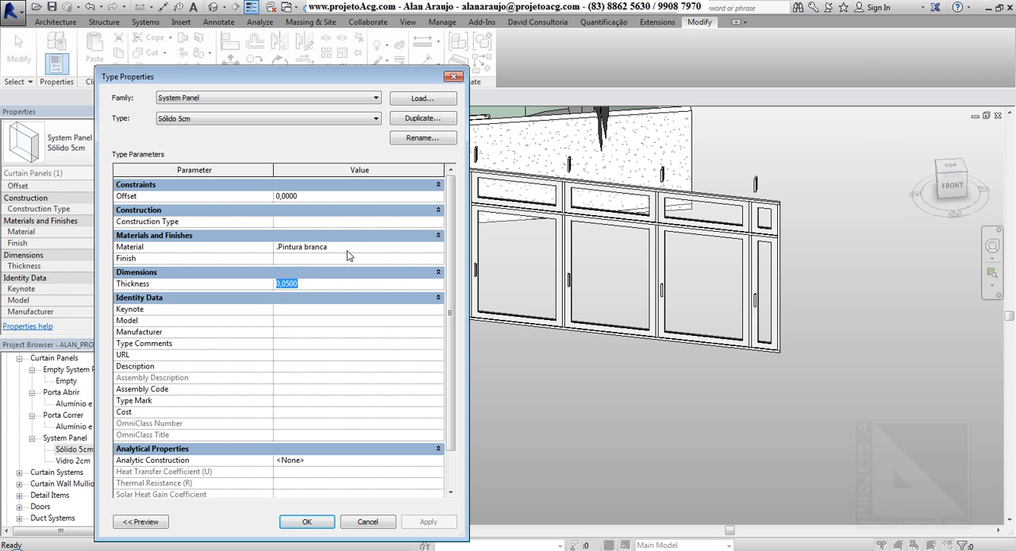
{"action": "key", "text": "Return"}
{"action": "key", "text": "Return"}
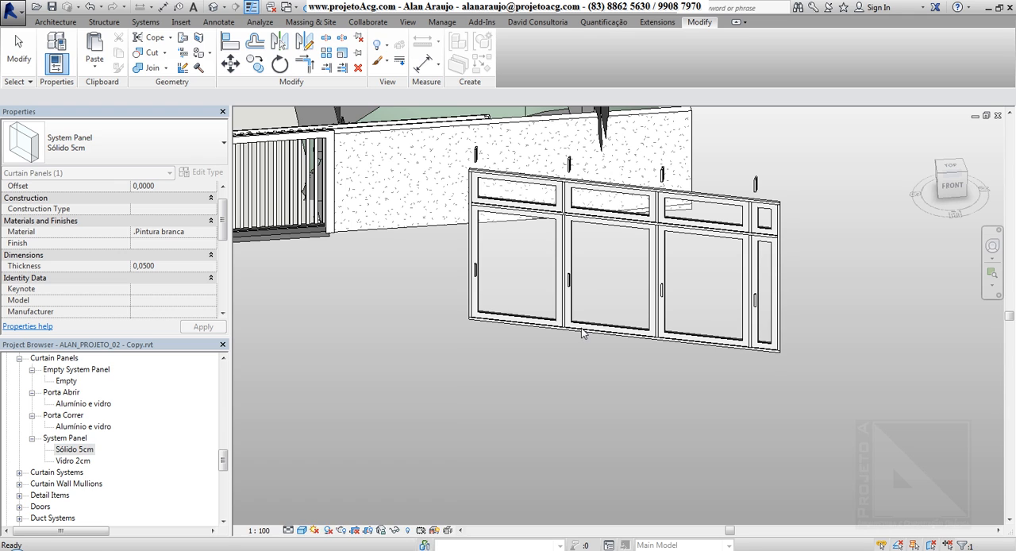
Set the curtain panel of the curtain wall's 1.00 x 1.00 type to System Panel : Vidro 2cm and apply it.
{"action": "left_click", "coordinate": [584, 332]}
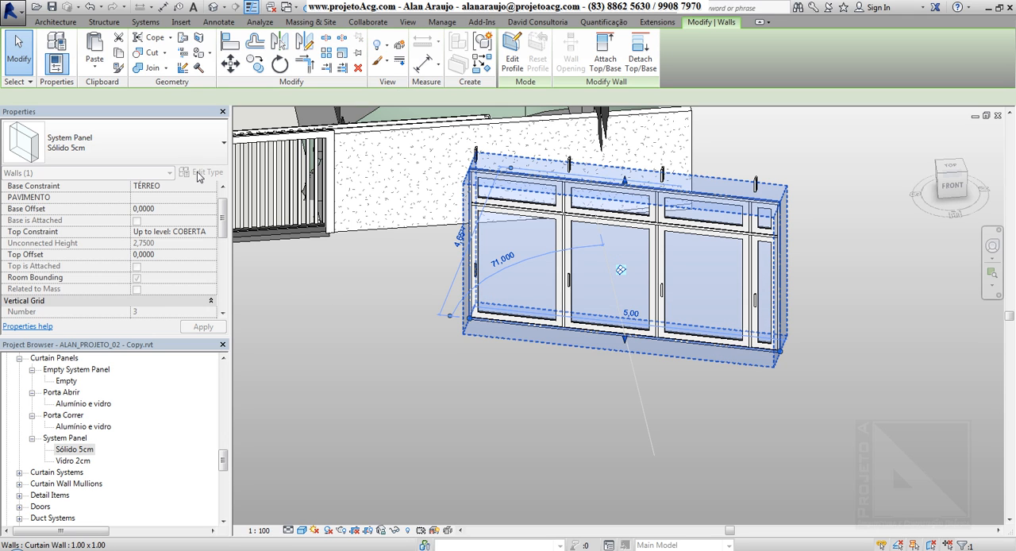
{"action": "left_click", "coordinate": [200, 174]}
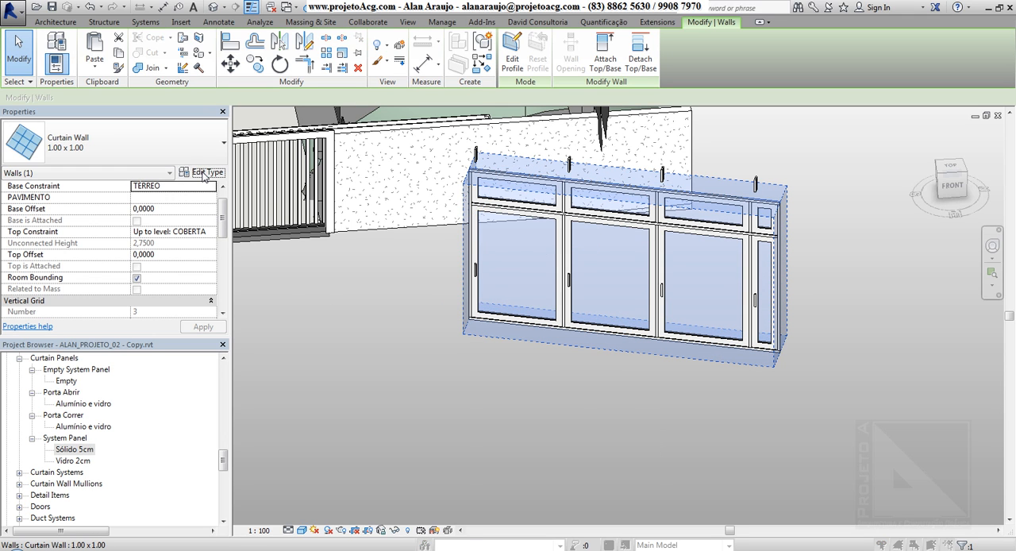
{"action": "left_click_drag", "start_coordinate": [323, 74], "coordinate": [272, 57]}
{"action": "left_click", "coordinate": [362, 203]}
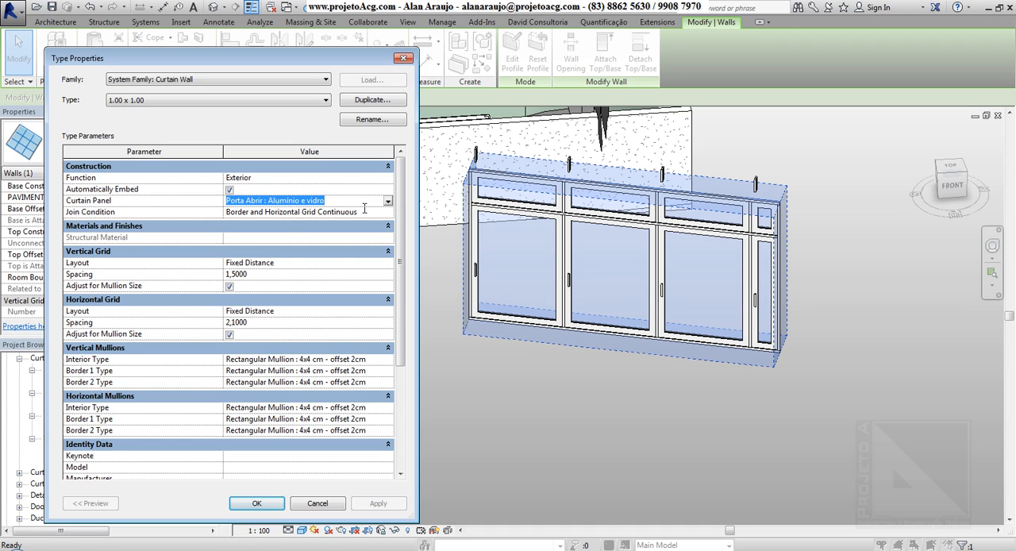
{"action": "left_click", "coordinate": [387, 201]}
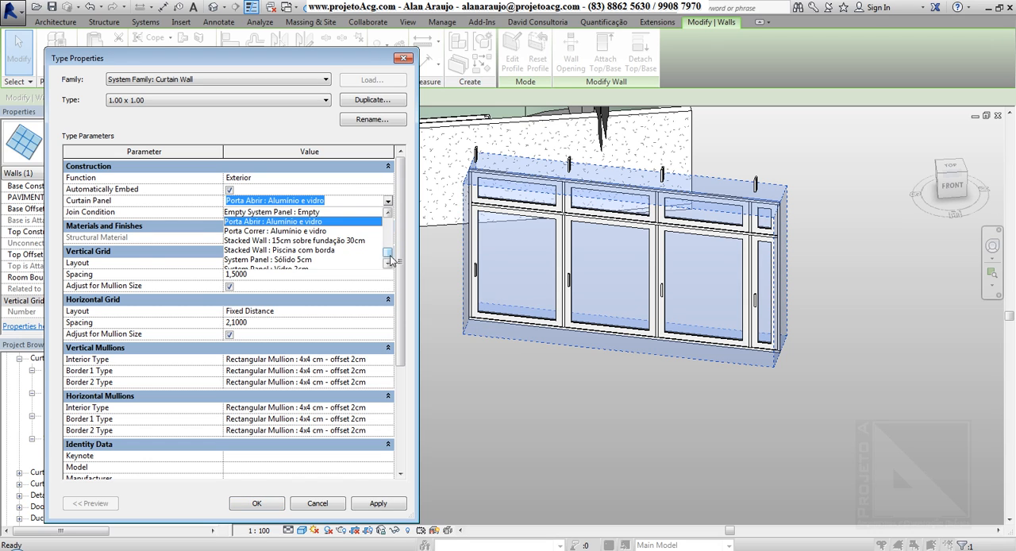
{"action": "scroll", "coordinate": [392, 259], "scroll_direction": "down", "scroll_amount": 1}
{"action": "left_click", "coordinate": [326, 264]}
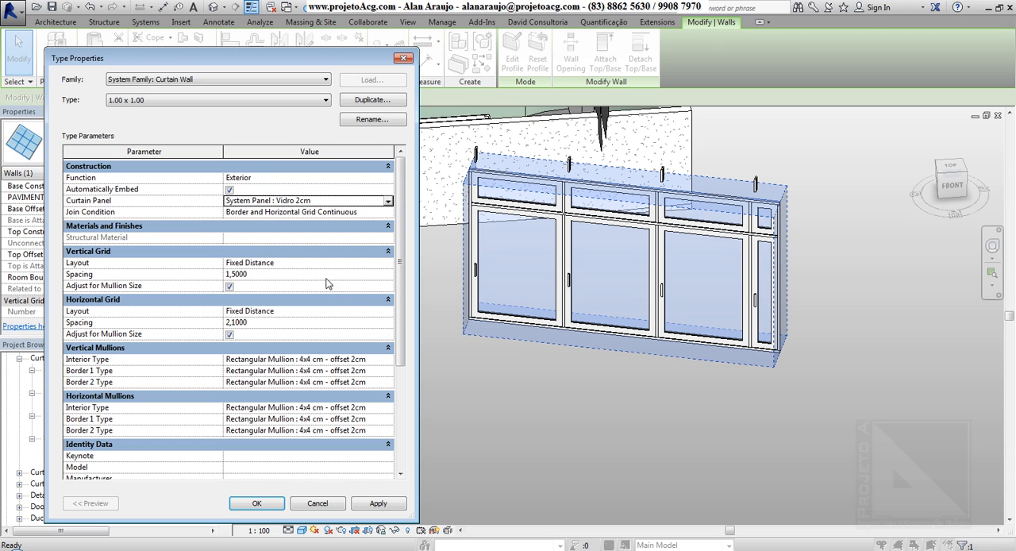
{"action": "left_click", "coordinate": [377, 502]}
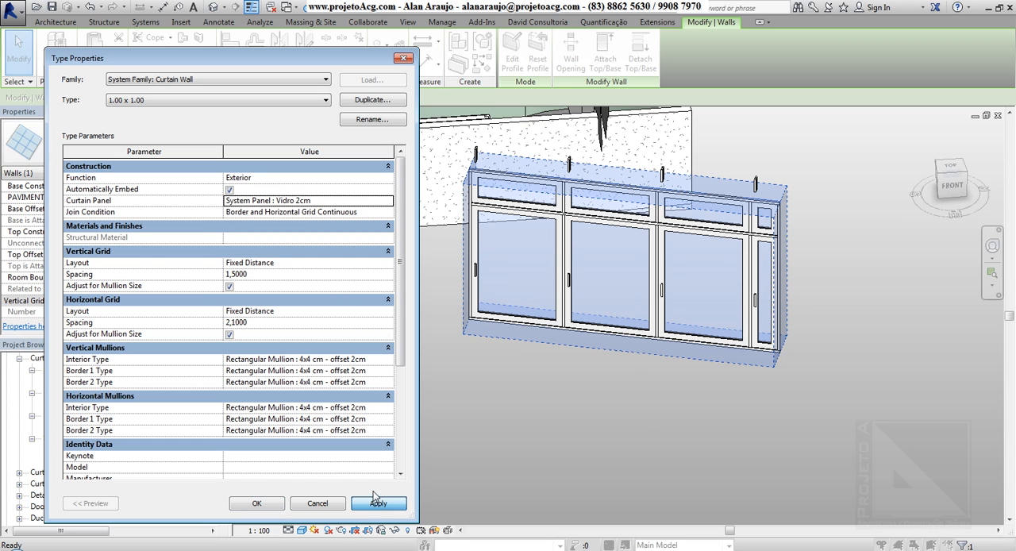
Review the join condition options, keep Border and Horizontal Grid Continuous, accept the type properties and deselect the wall.
{"action": "left_click", "coordinate": [388, 213]}
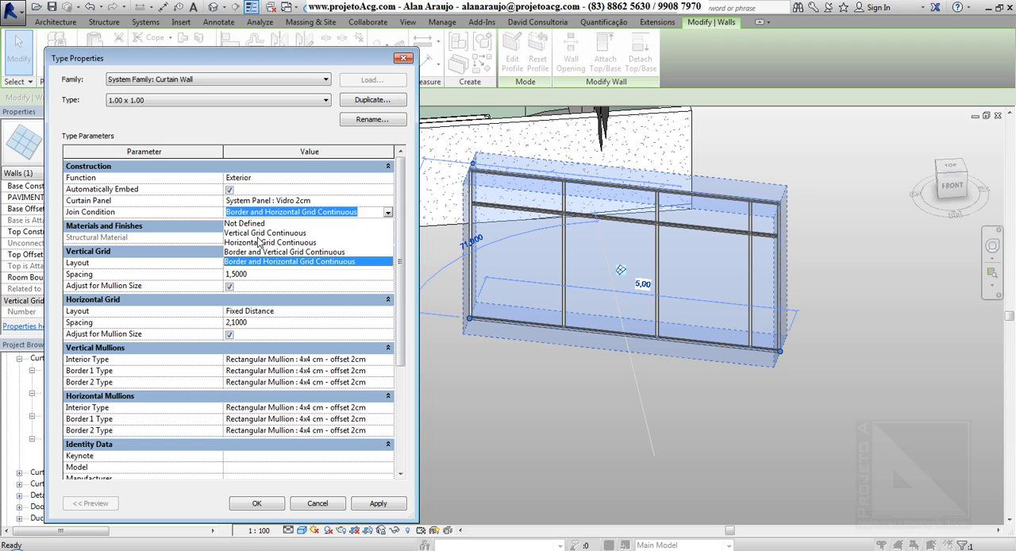
{"action": "left_click", "coordinate": [253, 499]}
{"action": "left_click", "coordinate": [252, 503]}
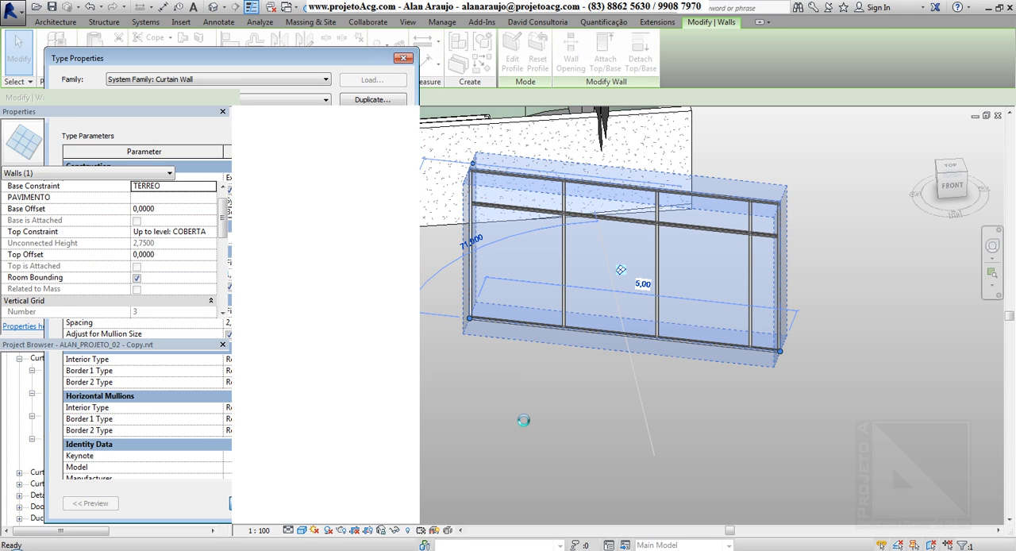
{"action": "key", "text": "Escape"}
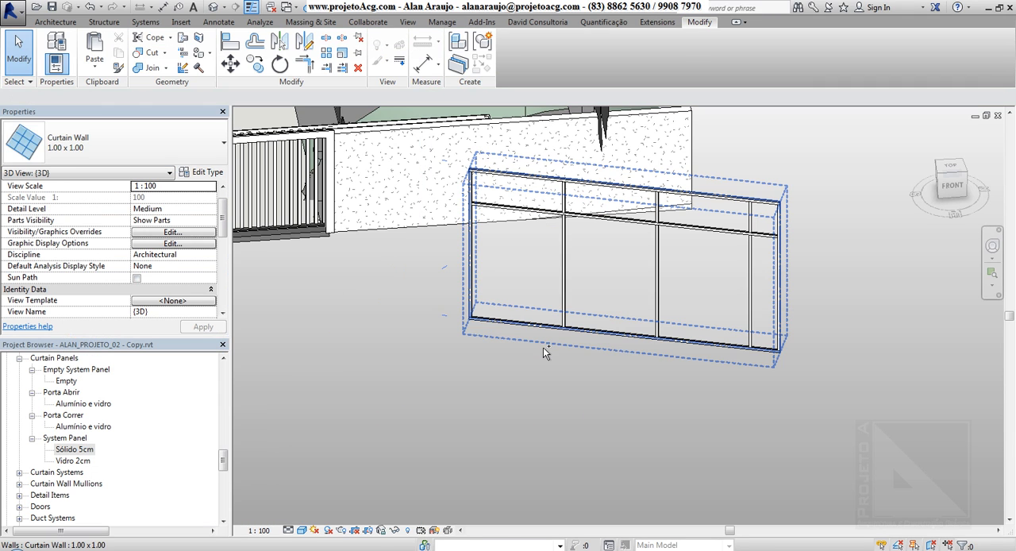
Select the upper and lower segments of the vertical mullions and a horizontal mullion to examine which grid direction is continuous.
{"action": "scroll", "coordinate": [583, 255], "scroll_direction": "up", "scroll_amount": 3}
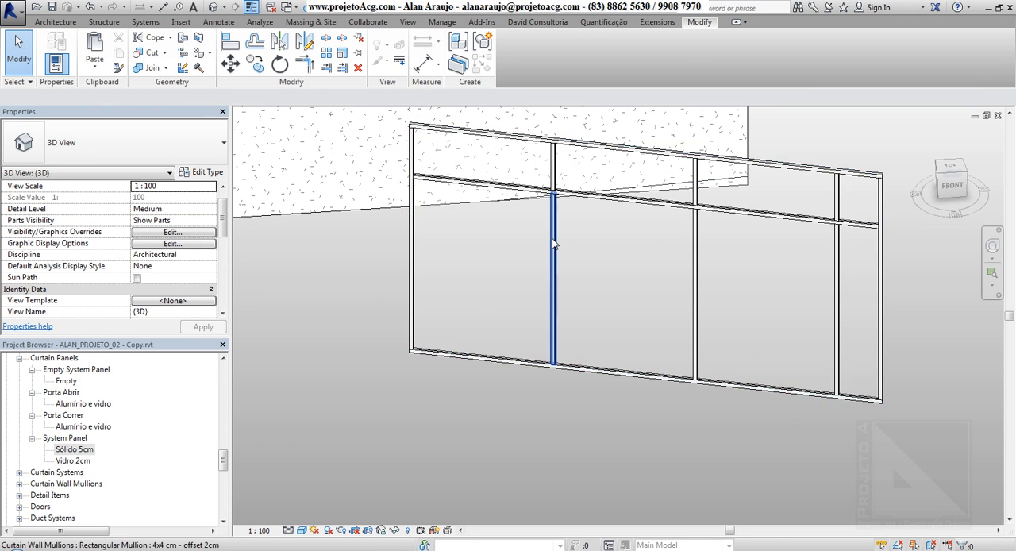
{"action": "left_click", "coordinate": [556, 245]}
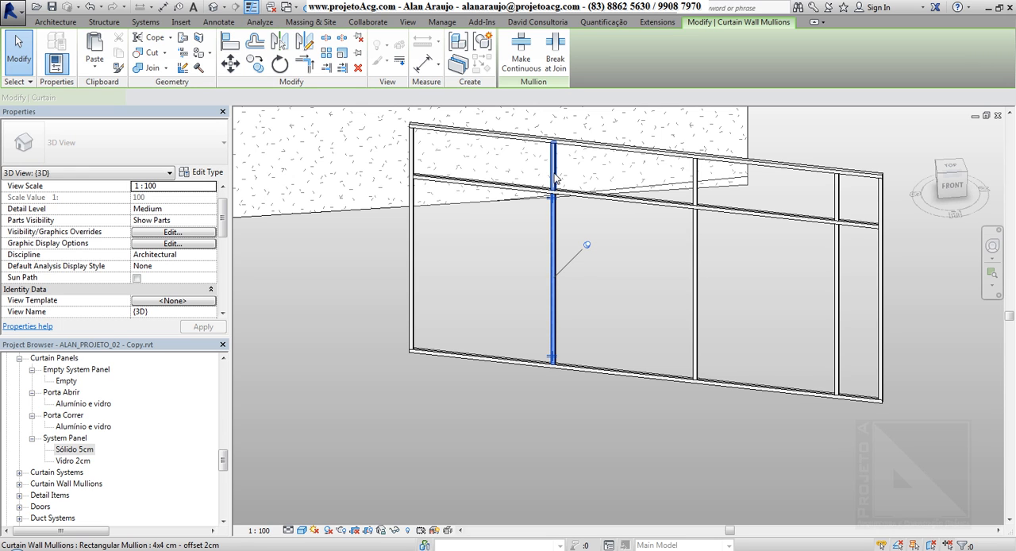
{"action": "left_click", "coordinate": [696, 193]}
{"action": "left_click", "coordinate": [696, 193]}
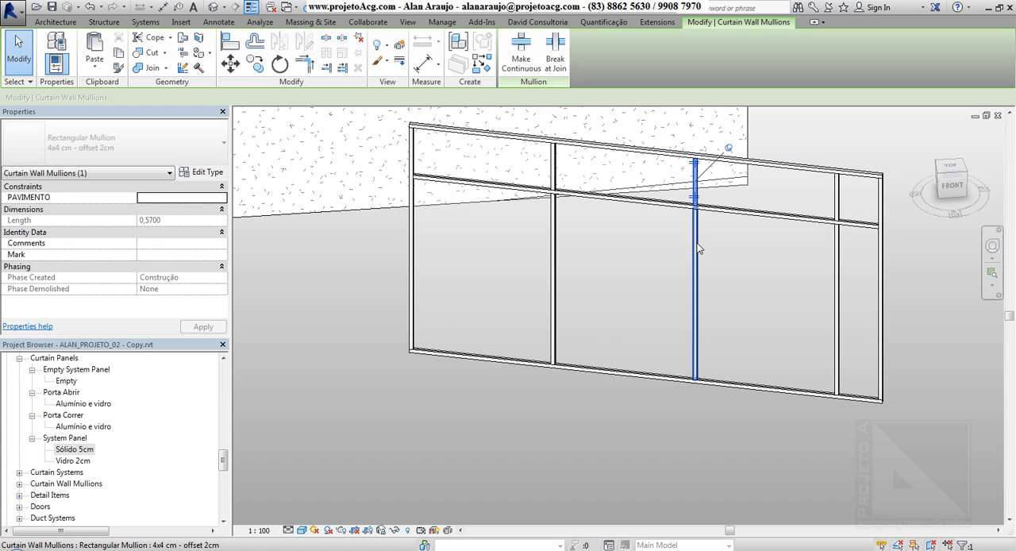
{"action": "left_click", "coordinate": [695, 244]}
{"action": "left_click", "coordinate": [837, 199]}
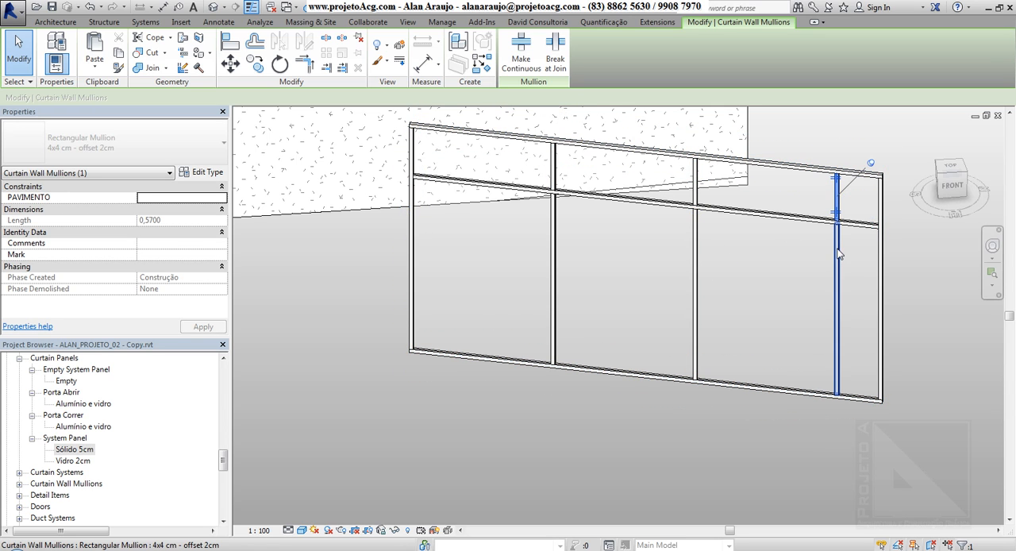
{"action": "left_click", "coordinate": [837, 253]}
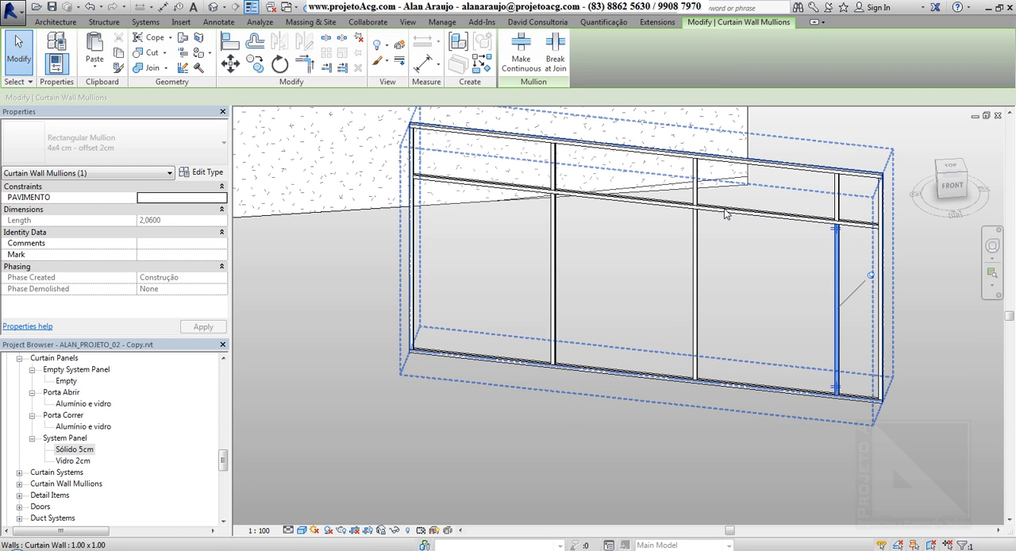
{"action": "left_click", "coordinate": [725, 211]}
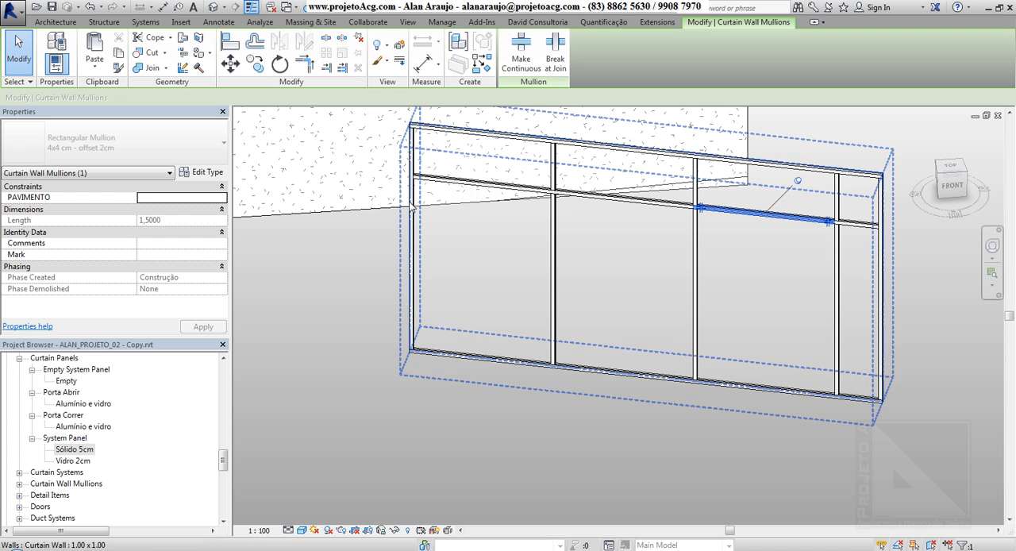
Examine up close how the horizontal mullion meets the interior vertical mullions, then return to the whole curtain wall.
{"action": "left_click", "coordinate": [491, 363]}
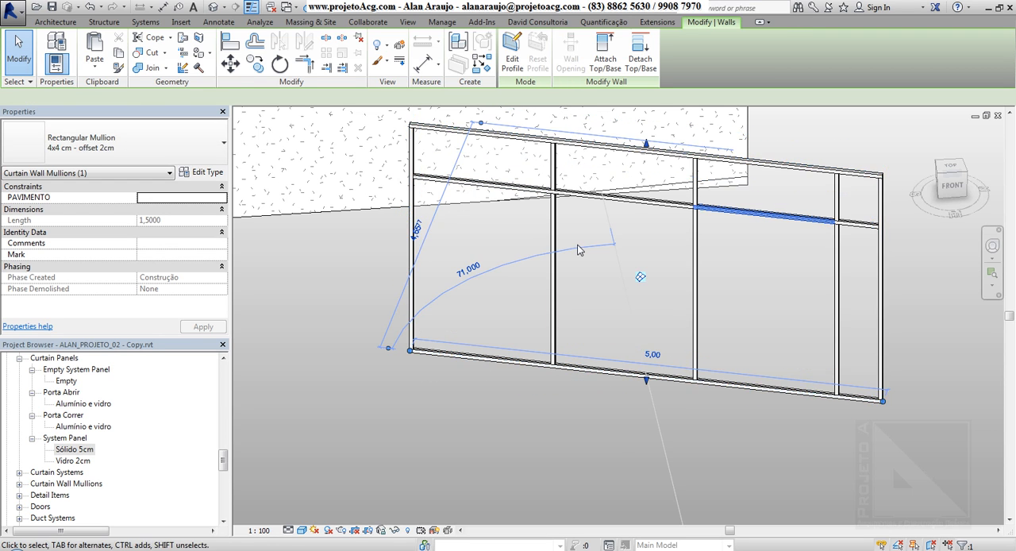
{"action": "middle_click_drag", "start_coordinate": [491, 364], "coordinate": [557, 194], "text": "shift"}
{"action": "scroll", "coordinate": [563, 193], "scroll_direction": "up", "scroll_amount": 5}
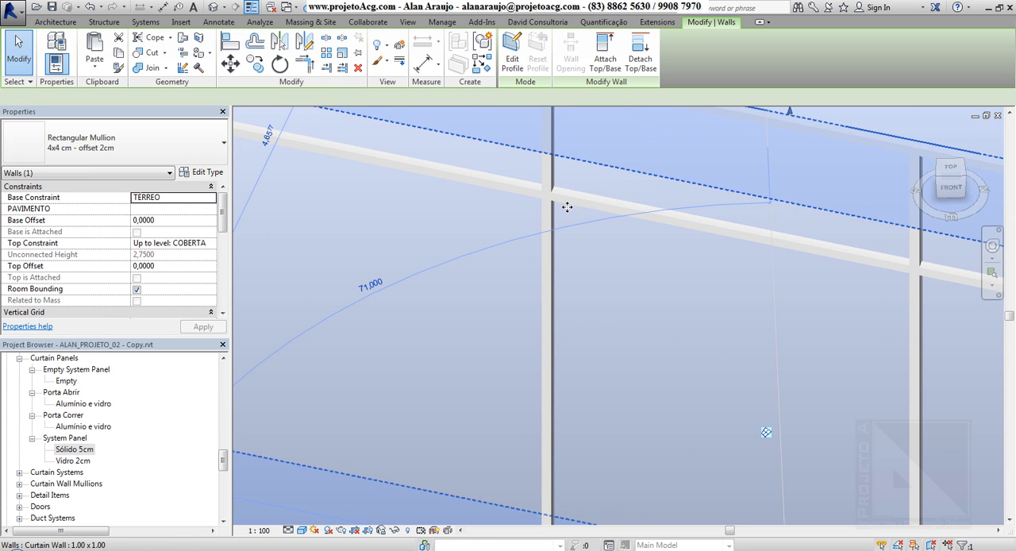
{"action": "left_click", "coordinate": [480, 297]}
{"action": "middle_click_drag", "start_coordinate": [511, 319], "coordinate": [736, 357]}
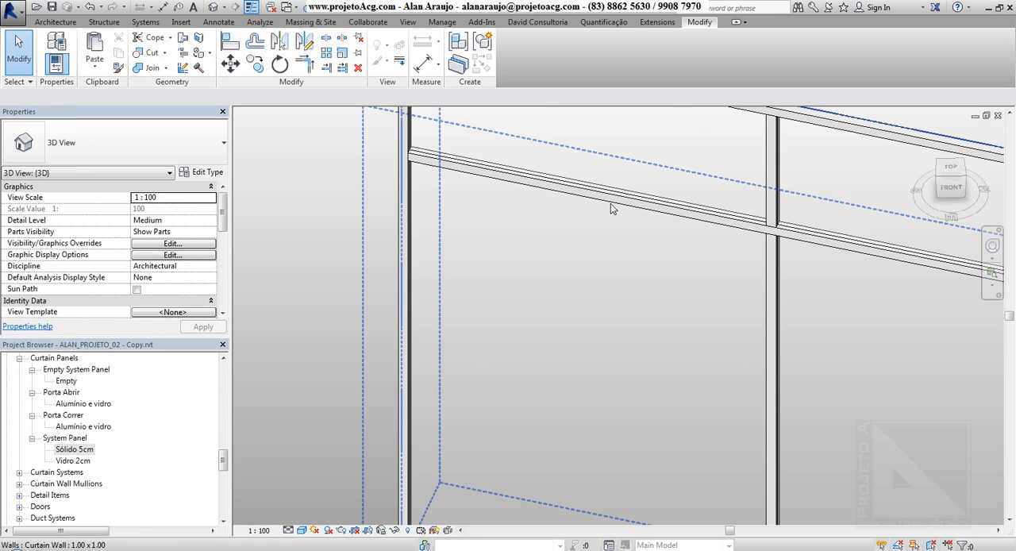
{"action": "middle_click_drag", "start_coordinate": [801, 258], "coordinate": [383, 180]}
{"action": "scroll", "coordinate": [685, 212], "scroll_direction": "up", "scroll_amount": 3}
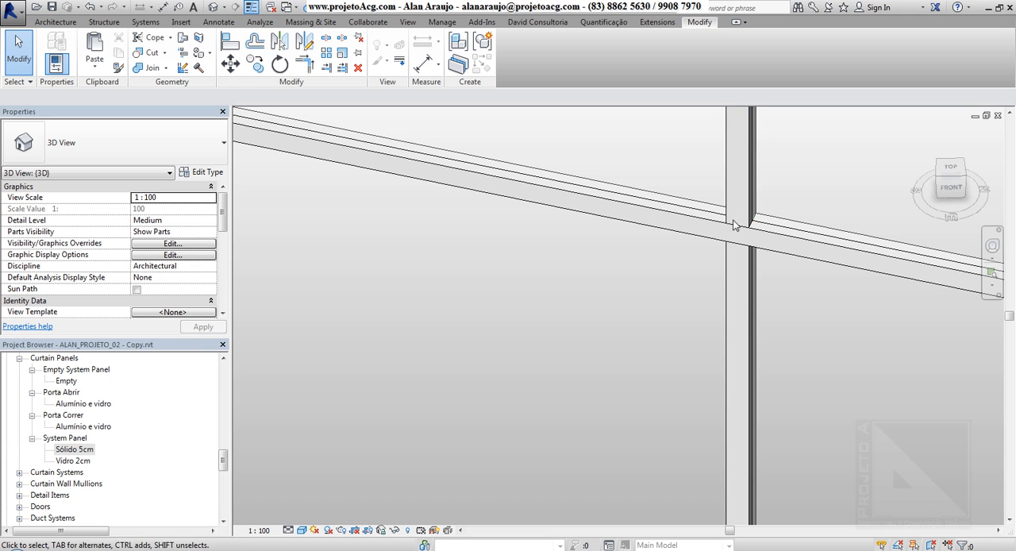
{"action": "left_click", "coordinate": [690, 221]}
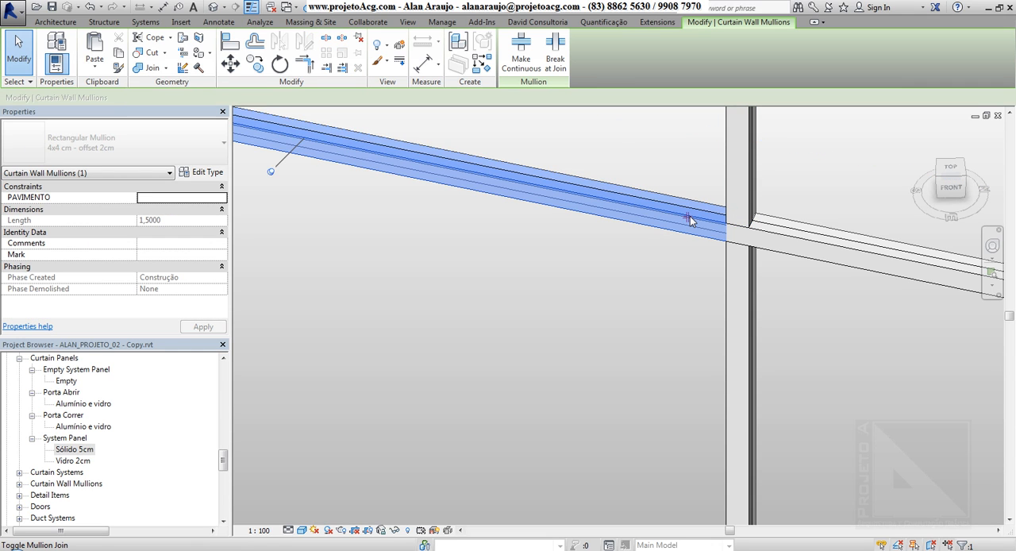
{"action": "scroll", "coordinate": [690, 222], "scroll_direction": "down", "scroll_amount": 4}
{"action": "scroll", "coordinate": [690, 222], "scroll_direction": "down", "scroll_amount": 3}
{"action": "key", "text": "Escape"}
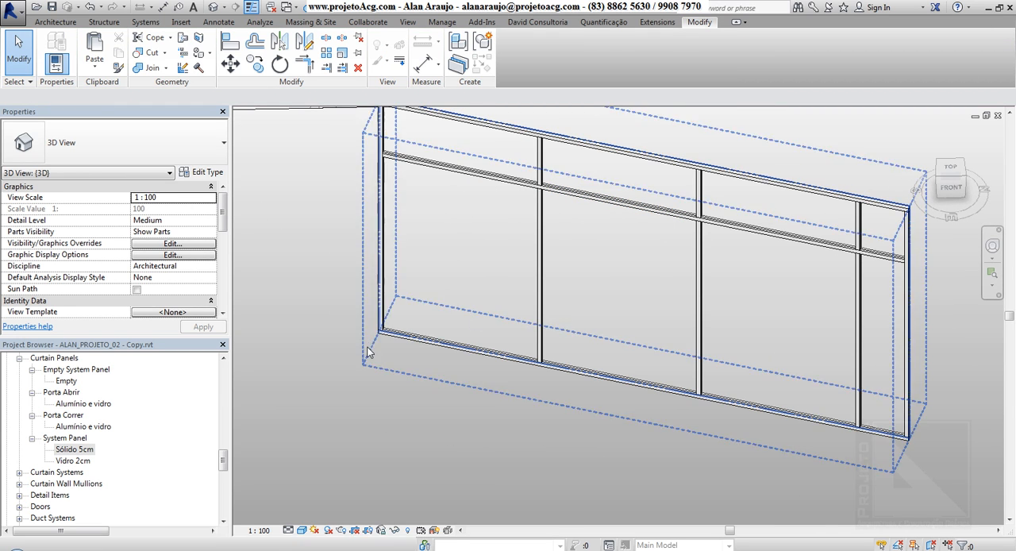
{"action": "left_click", "coordinate": [200, 178]}
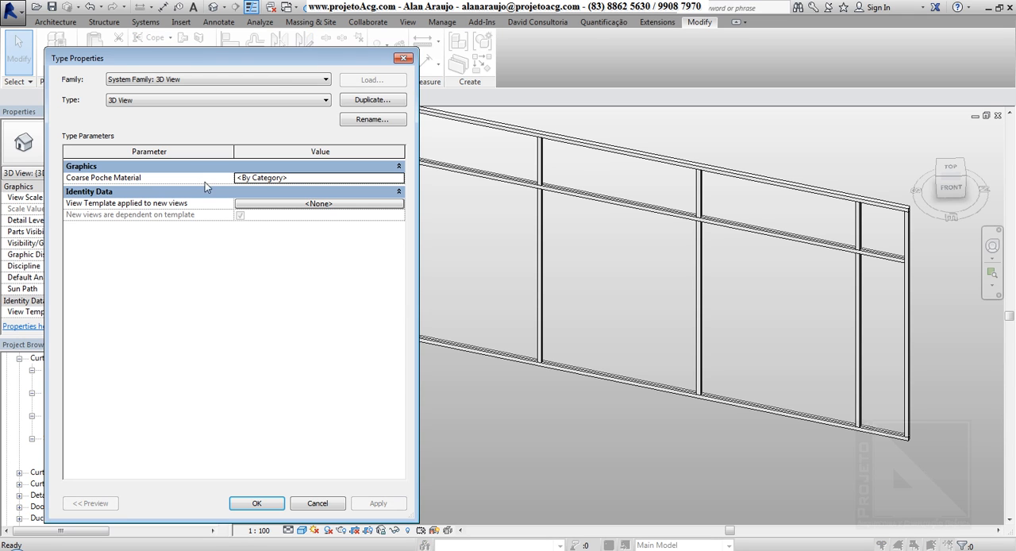
{"action": "key", "text": "Escape"}
{"action": "left_click", "coordinate": [466, 120]}
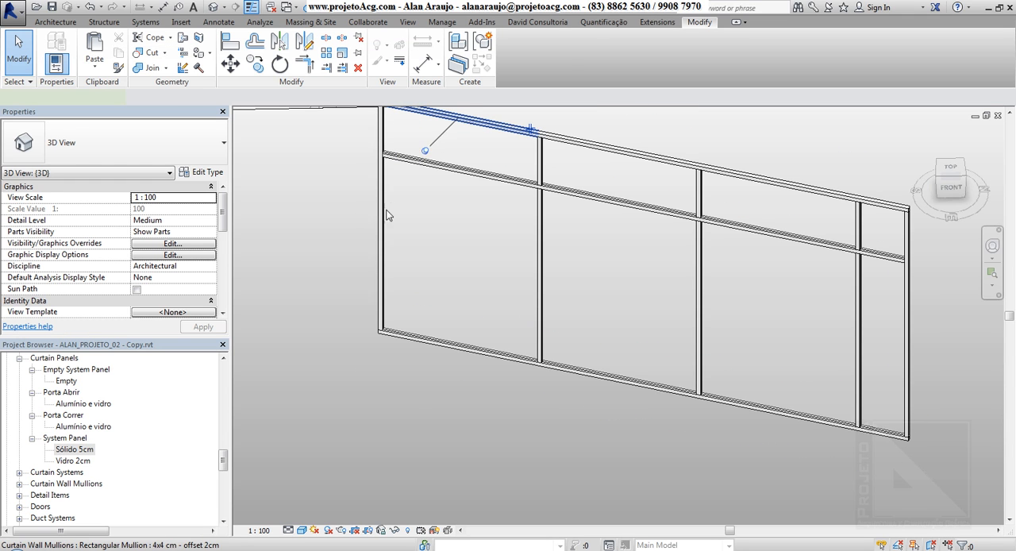
{"action": "key", "text": "Escape"}
Open the curtain wall's type properties, try the Not Defined join condition and restore Border and Horizontal Grid Continuous.
{"action": "left_click", "coordinate": [446, 352]}
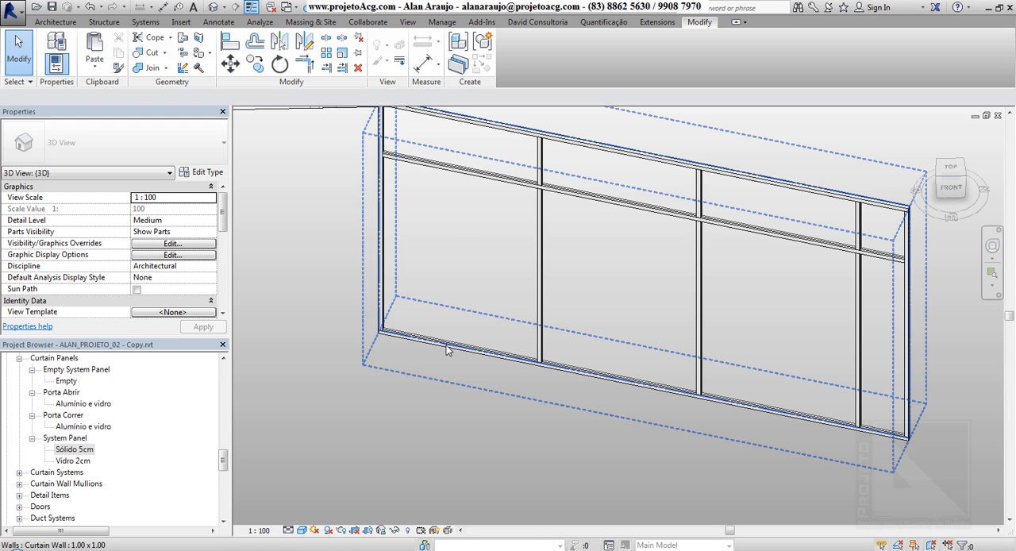
{"action": "left_click", "coordinate": [198, 173]}
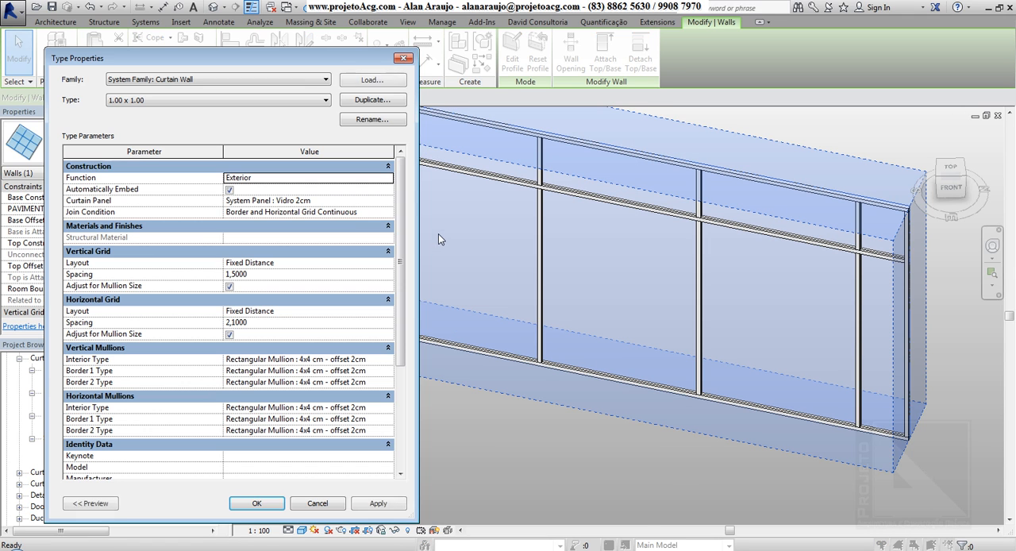
{"action": "left_click", "coordinate": [388, 212]}
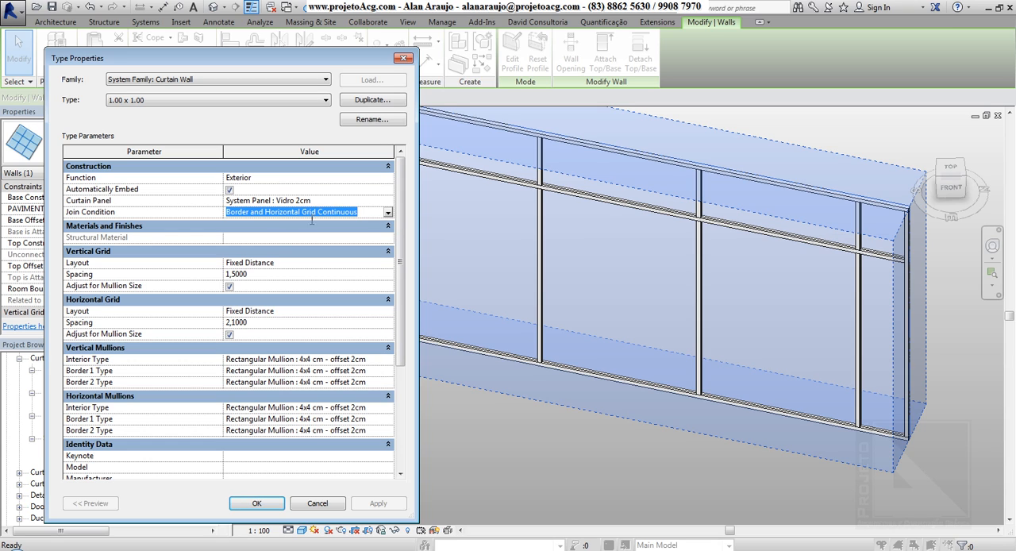
{"action": "left_click", "coordinate": [387, 213]}
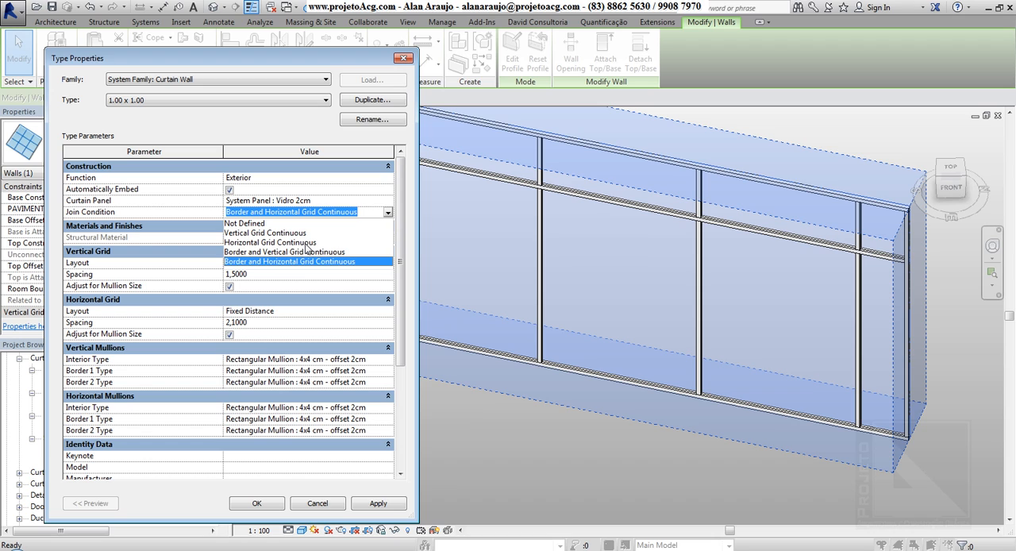
{"action": "left_click", "coordinate": [252, 224]}
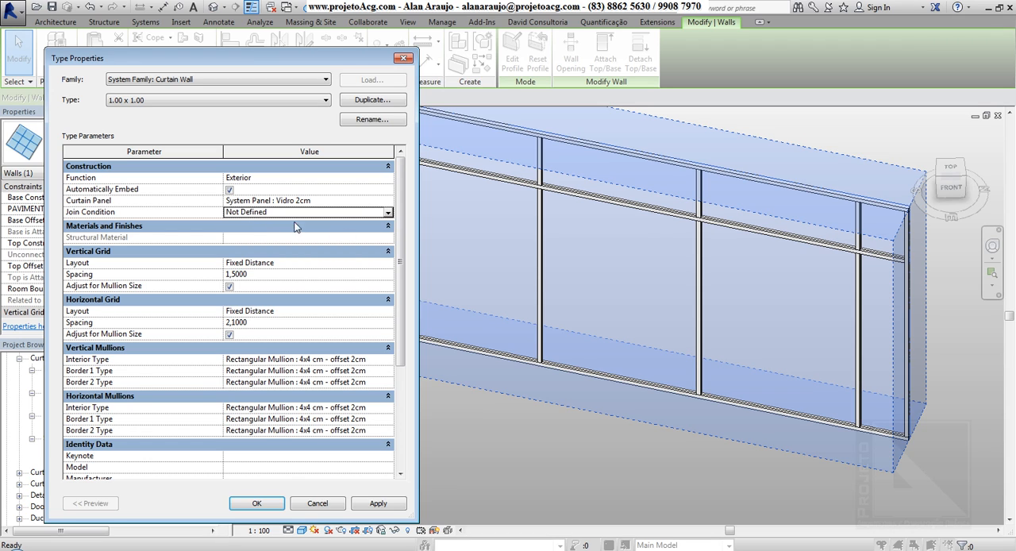
{"action": "left_click", "coordinate": [388, 213]}
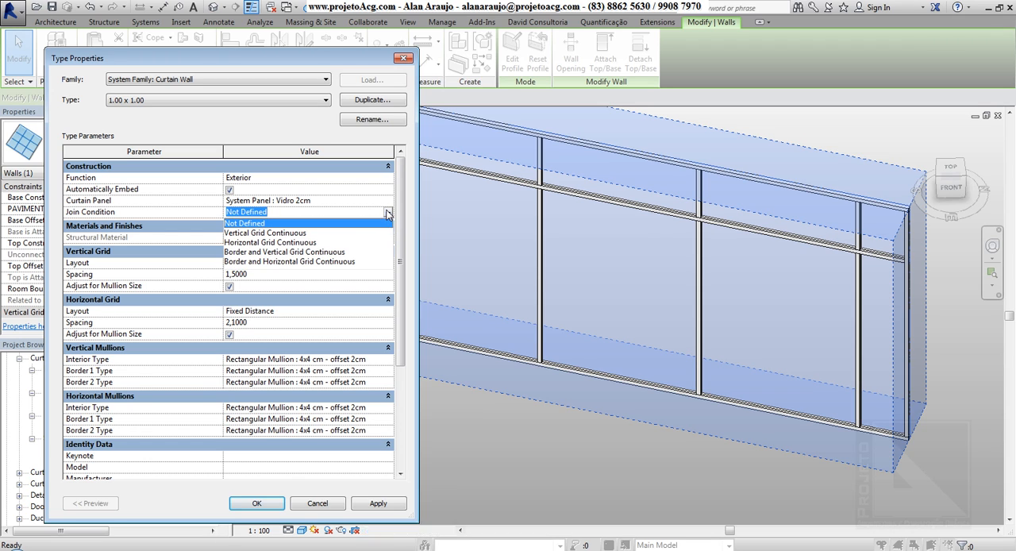
{"action": "left_click", "coordinate": [285, 262]}
{"action": "left_click_drag", "start_coordinate": [273, 59], "coordinate": [245, 45]}
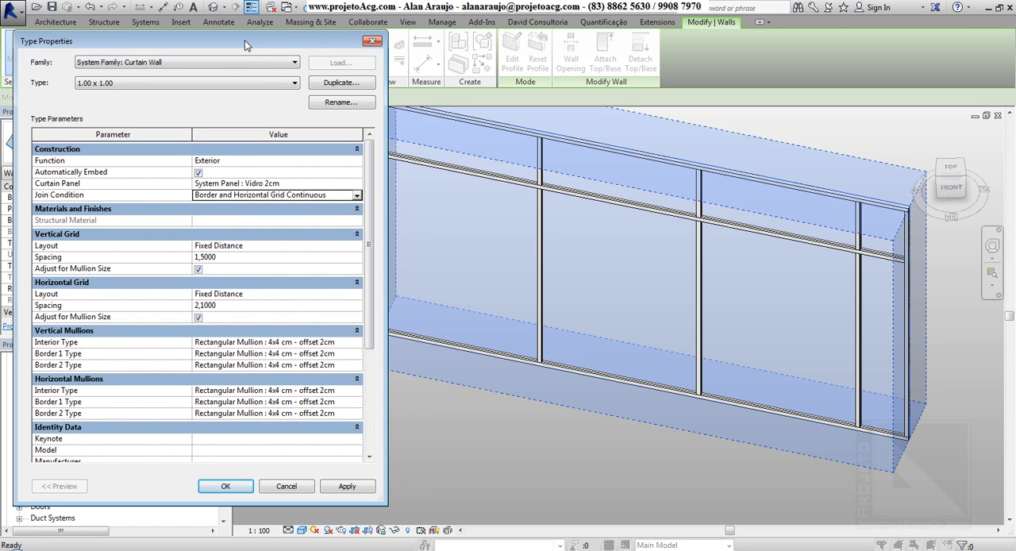
{"action": "left_click_drag", "start_coordinate": [244, 40], "coordinate": [225, 35]}
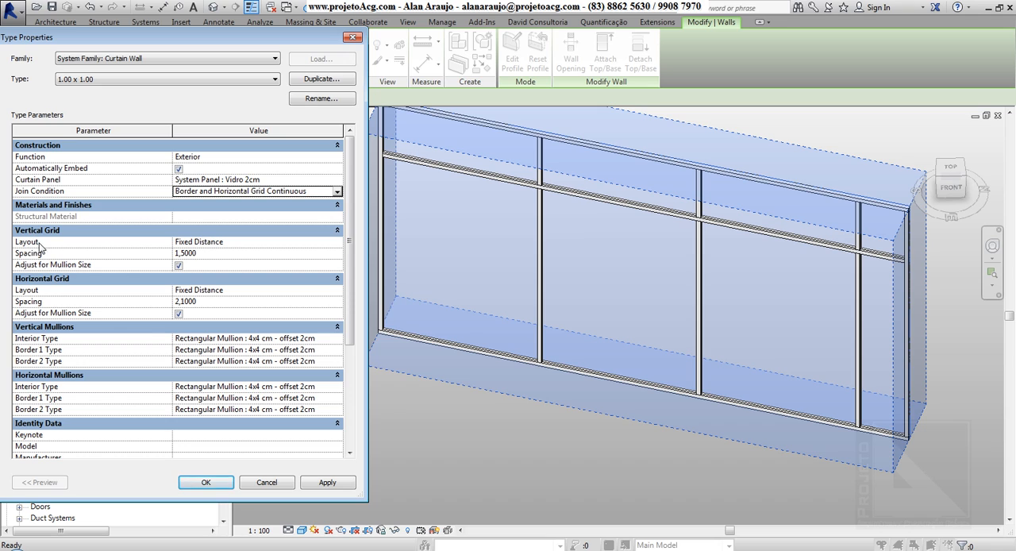
Set the vertical grid layout of the 1.00 x 1.00 type to Fixed Number and accept the type properties.
{"action": "left_click", "coordinate": [246, 242]}
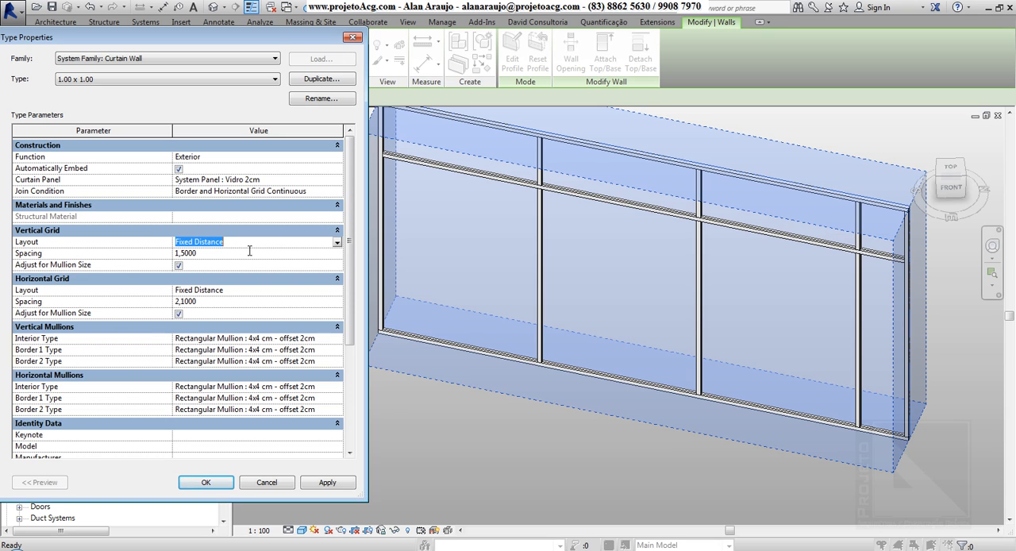
{"action": "left_click", "coordinate": [219, 254]}
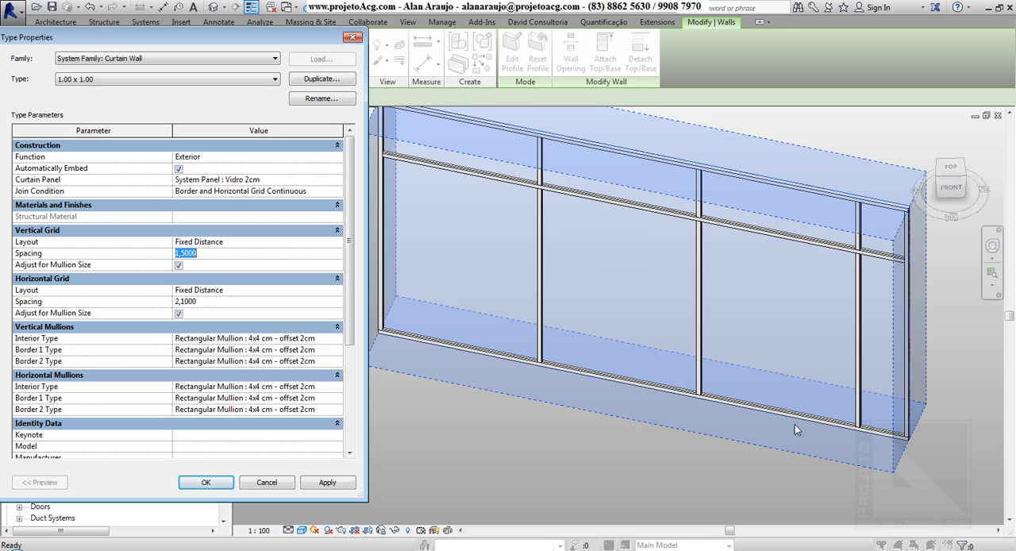
{"action": "left_click", "coordinate": [337, 243]}
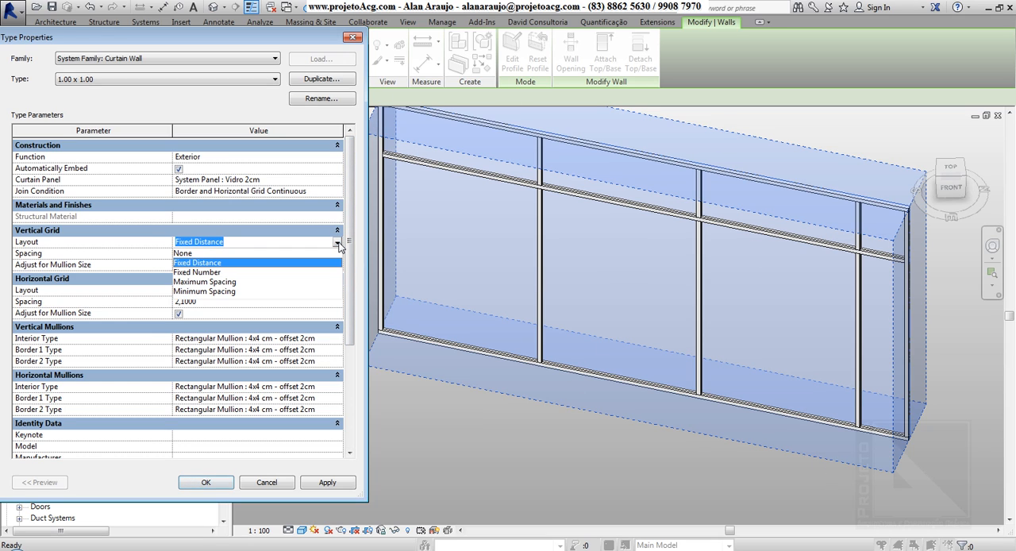
{"action": "left_click", "coordinate": [209, 273]}
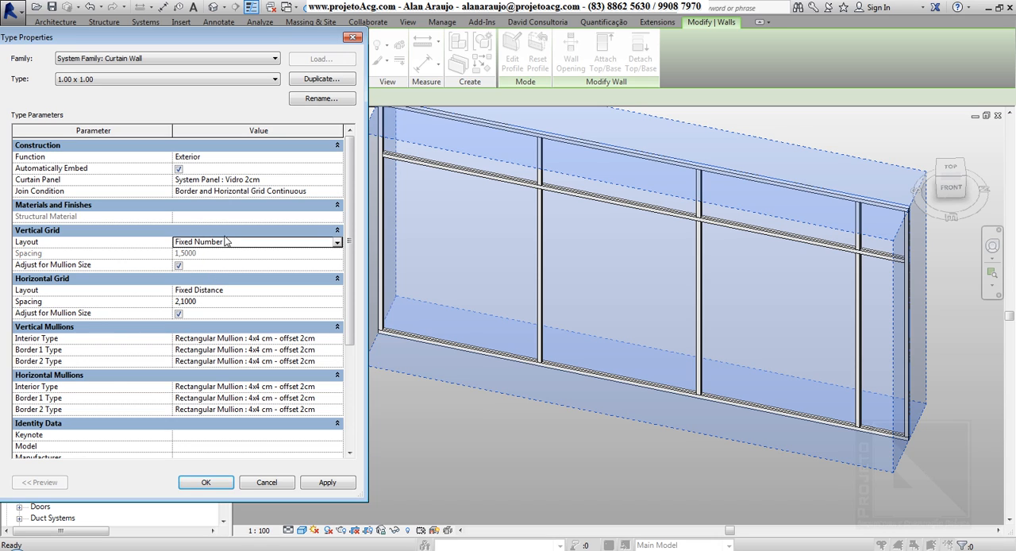
{"action": "left_click", "coordinate": [209, 484]}
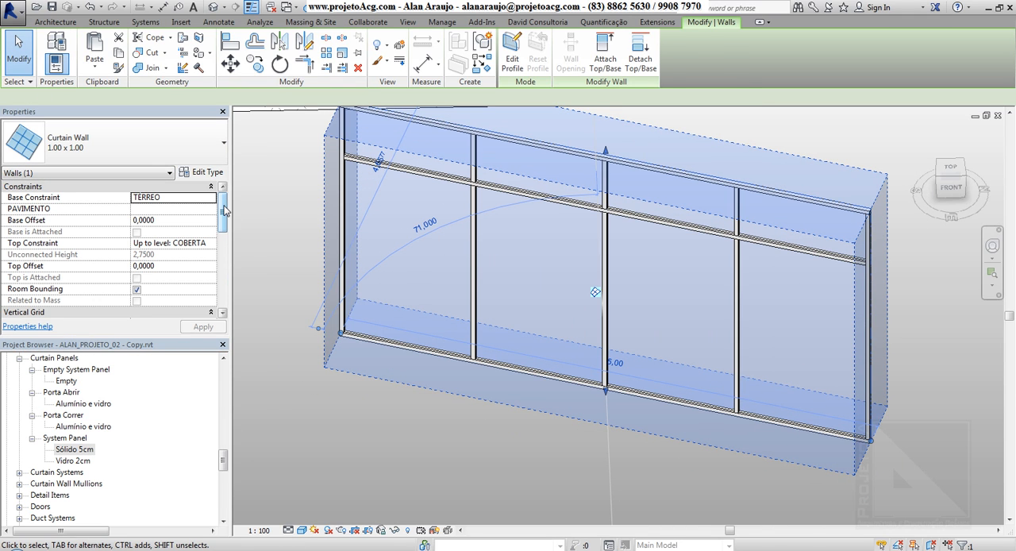
Set the curtain wall's vertical grid number to 4, apply it, and reduce the number to 1.
{"action": "left_click_drag", "start_coordinate": [221, 211], "coordinate": [219, 242]}
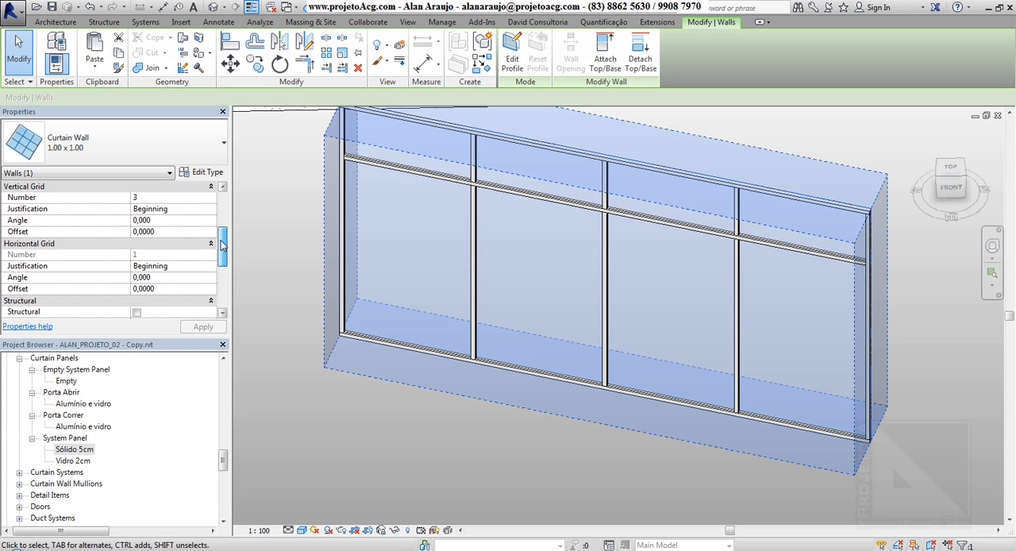
{"action": "left_click", "coordinate": [159, 199]}
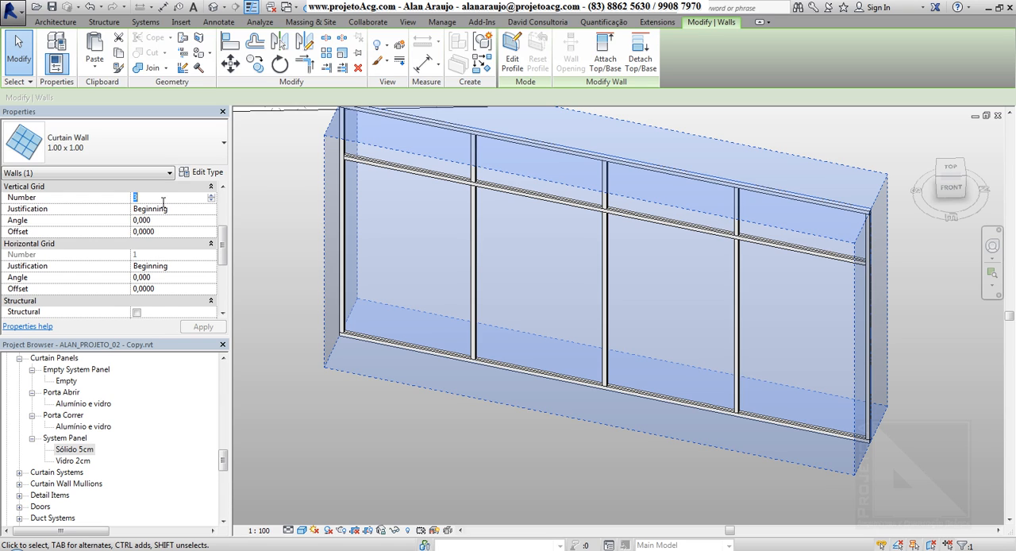
{"action": "type", "text": "4"}
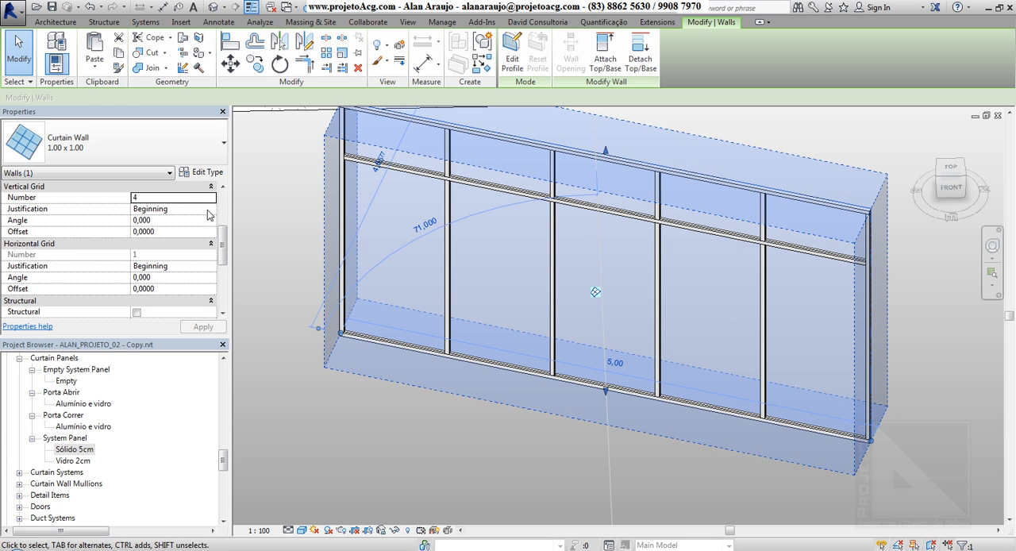
{"action": "left_click", "coordinate": [188, 197]}
{"action": "type", "text": "1"}
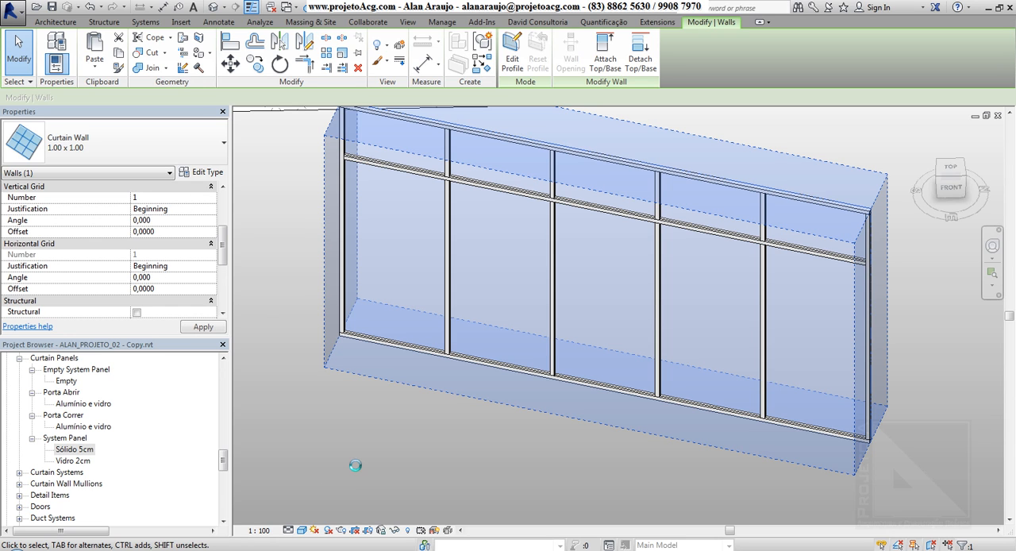
{"action": "left_click", "coordinate": [344, 449]}
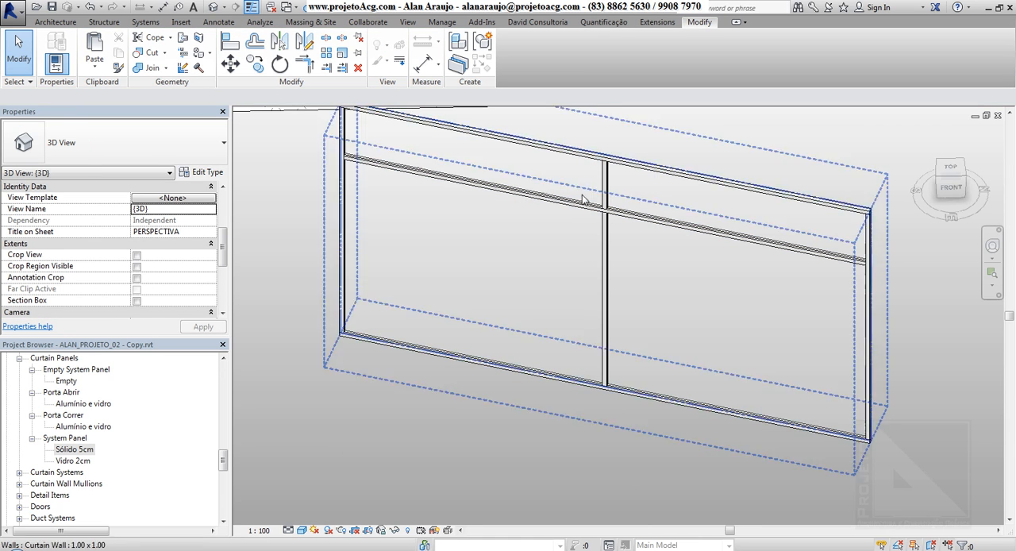
Reopen the curtain wall's type properties and set the vertical grid layout to Minimum Spacing with a spacing of 0,5000.
{"action": "left_click", "coordinate": [209, 175]}
{"action": "left_click", "coordinate": [208, 174]}
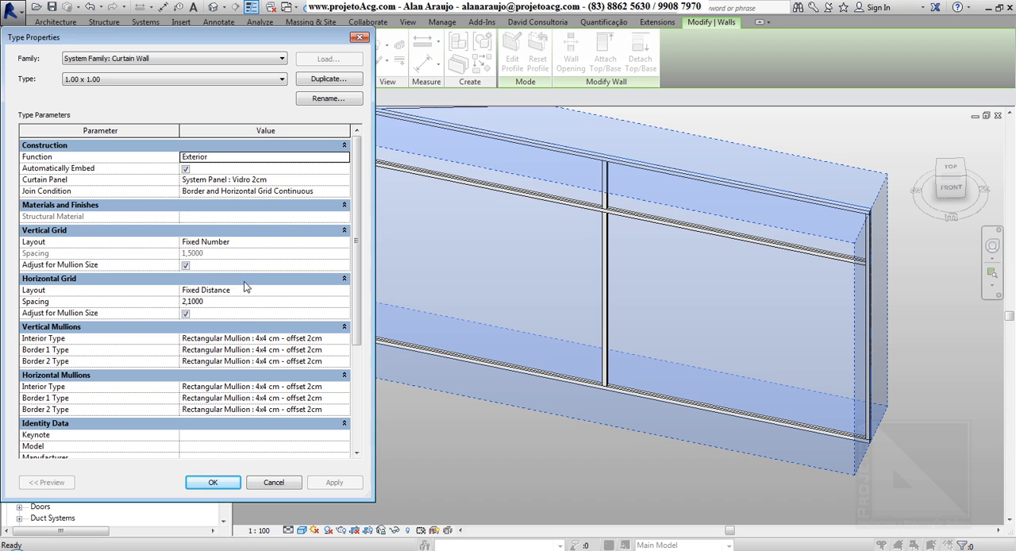
{"action": "left_click", "coordinate": [253, 242]}
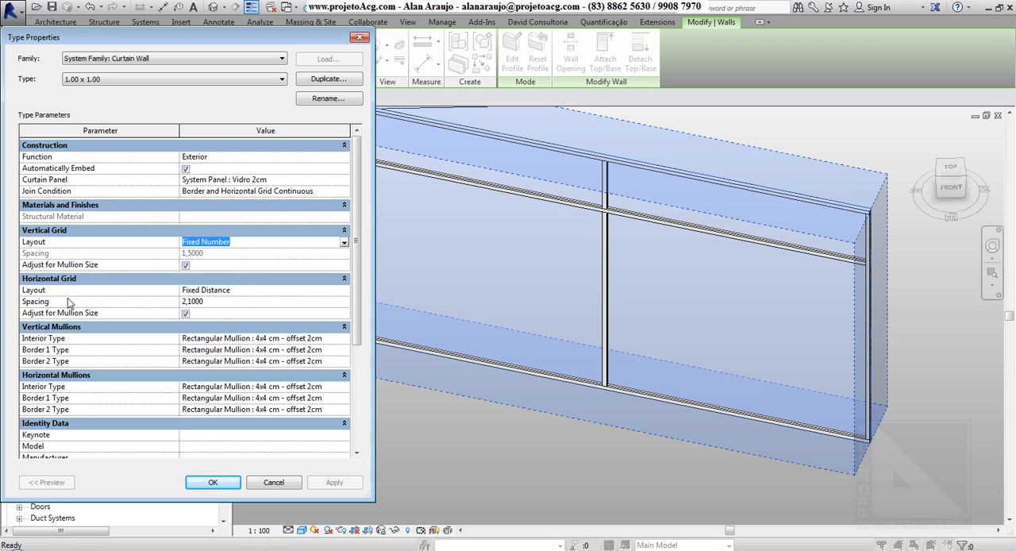
{"action": "left_click", "coordinate": [344, 243]}
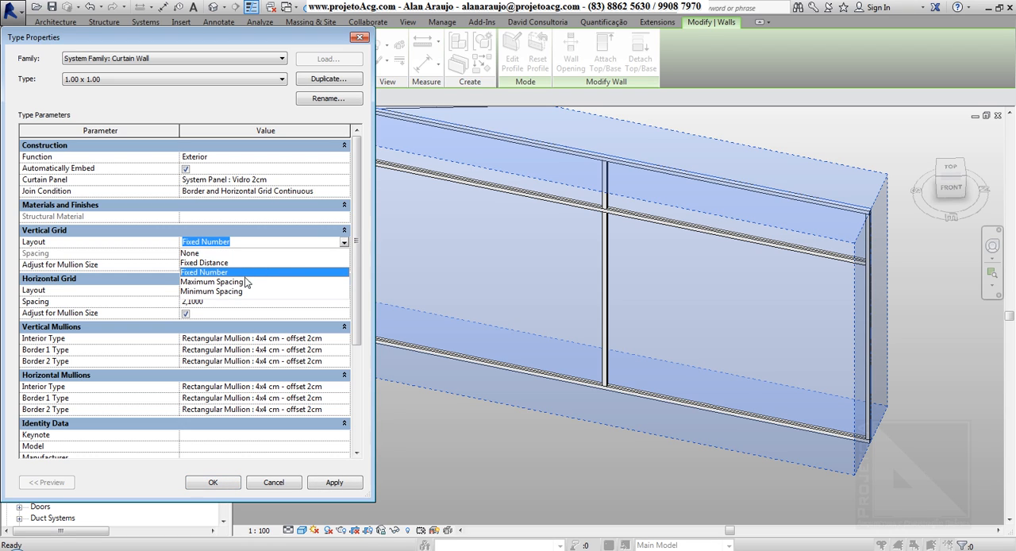
{"action": "left_click", "coordinate": [218, 292]}
{"action": "left_click", "coordinate": [223, 254]}
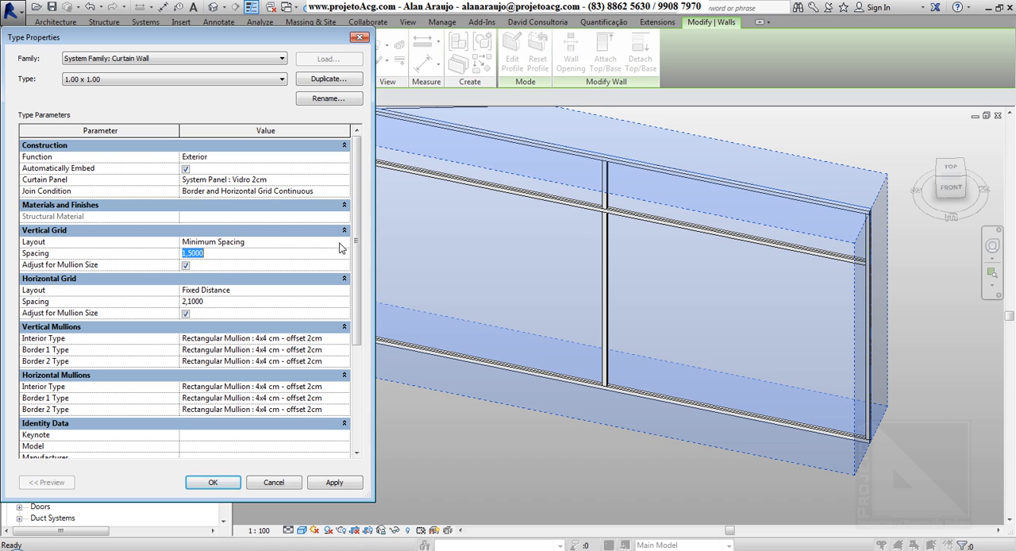
{"action": "left_click_drag", "start_coordinate": [294, 45], "coordinate": [240, 50]}
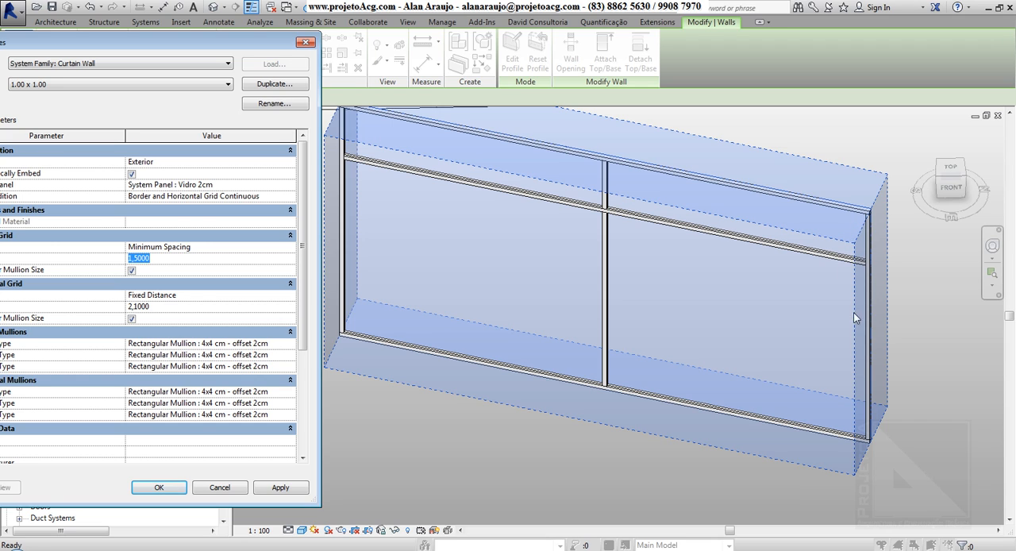
{"action": "type", "text": "0,5000"}
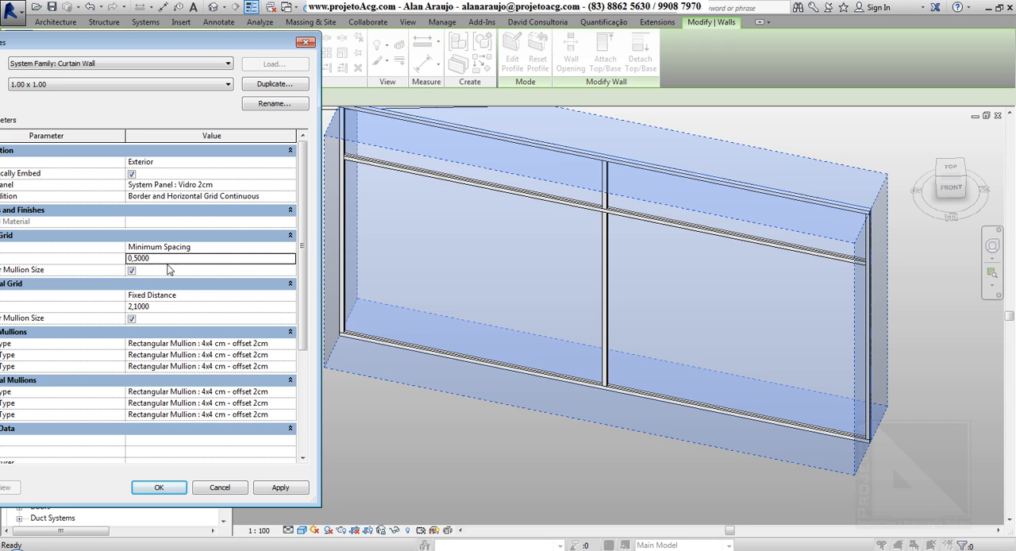
Try Maximum Spacing as the vertical grid layout, replace it with None and apply, keeping the existing gridlines as non-associated.
{"action": "left_click", "coordinate": [289, 247]}
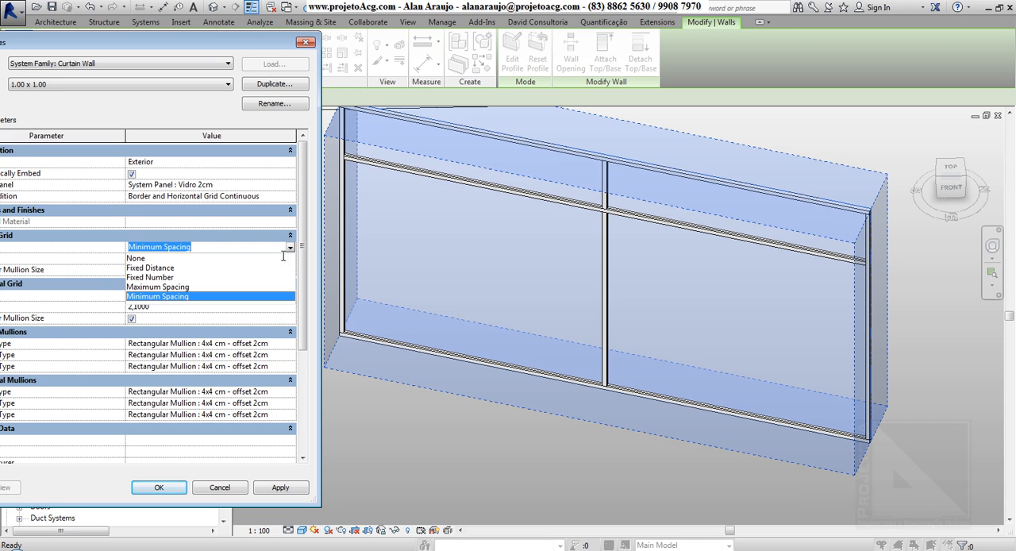
{"action": "left_click", "coordinate": [156, 289]}
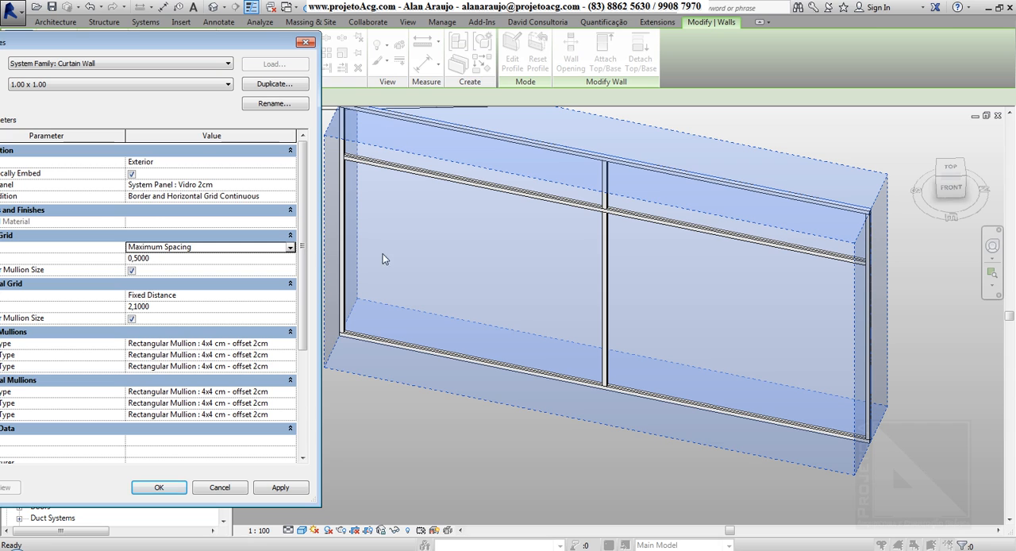
{"action": "left_click_drag", "start_coordinate": [159, 49], "coordinate": [252, 50]}
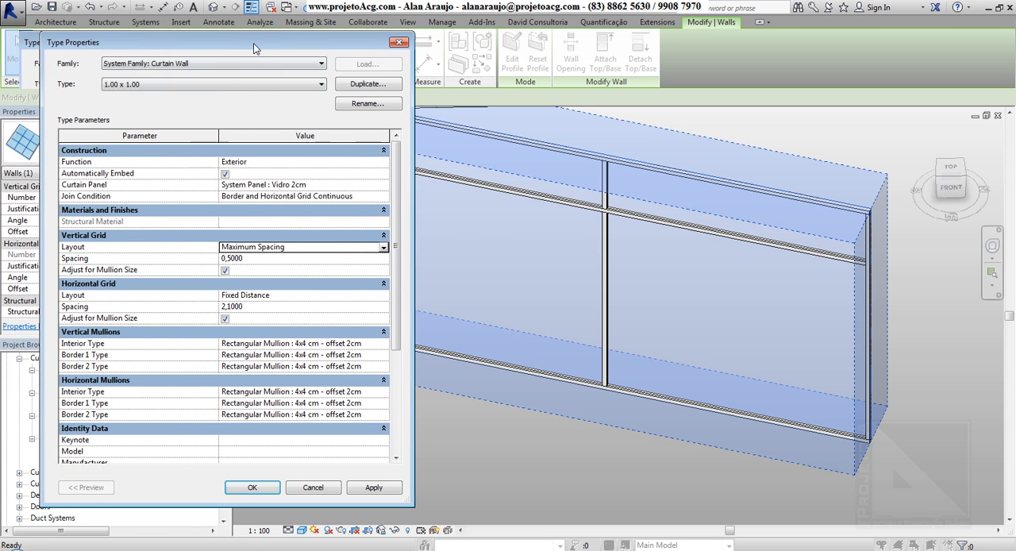
{"action": "left_click", "coordinate": [383, 247]}
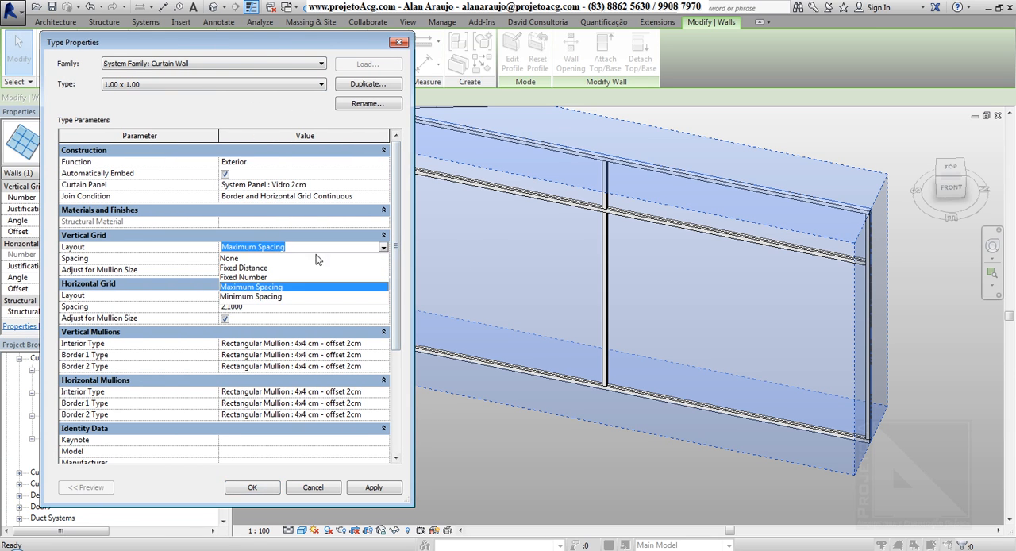
{"action": "left_click", "coordinate": [242, 259]}
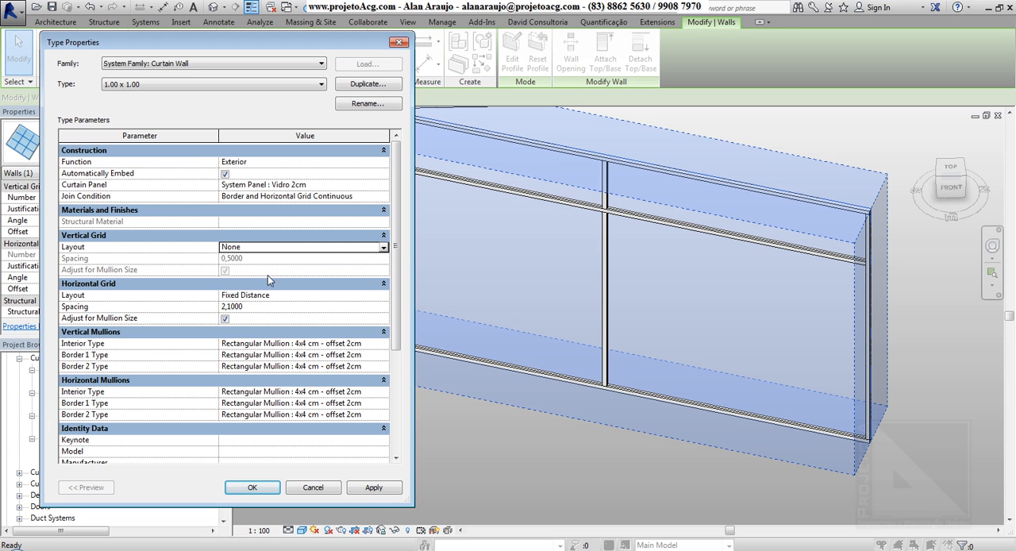
{"action": "left_click", "coordinate": [376, 492]}
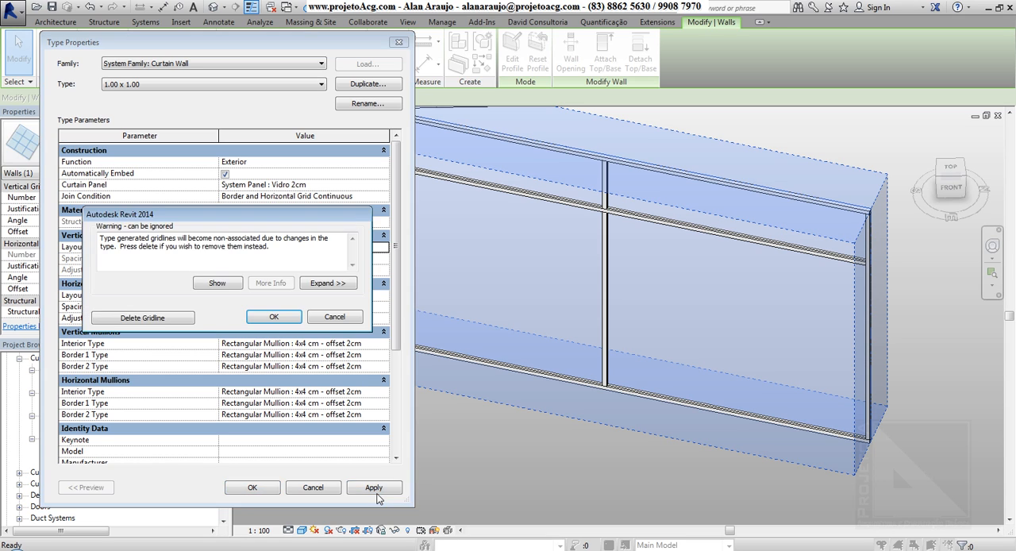
{"action": "left_click", "coordinate": [274, 317]}
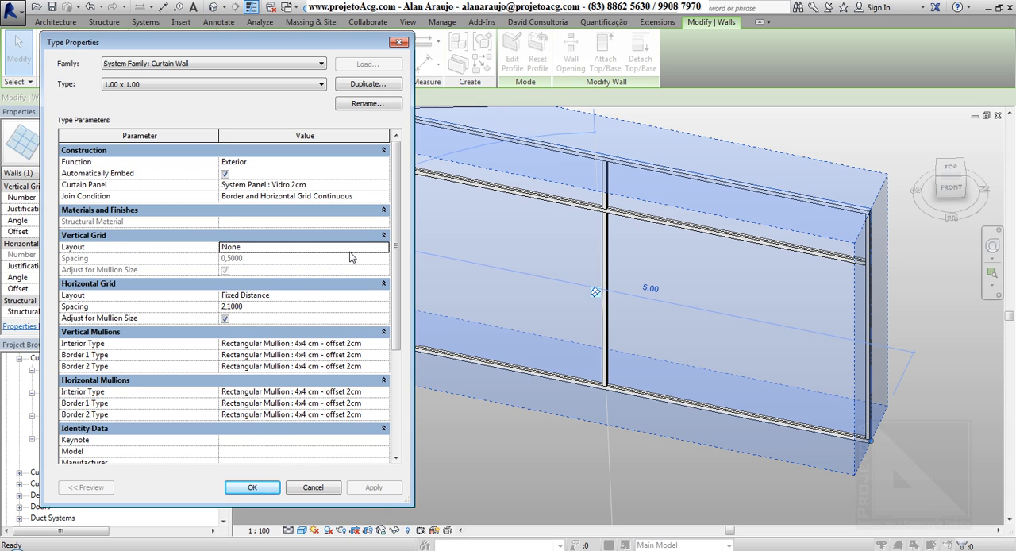
Set the vertical grid layout to Fixed Distance, accept the type properties and view the wall from a slightly different angle.
{"action": "left_click", "coordinate": [379, 248]}
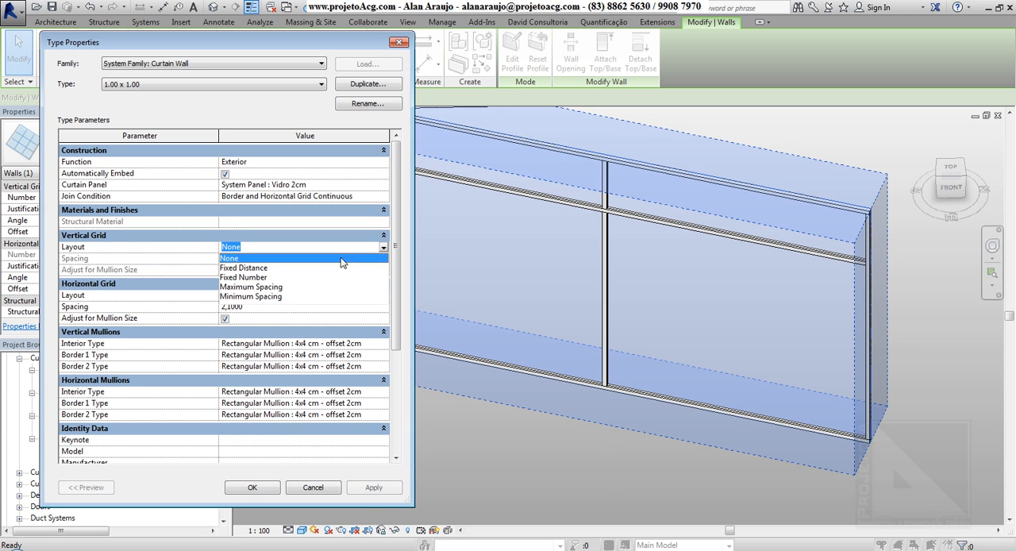
{"action": "left_click", "coordinate": [254, 267]}
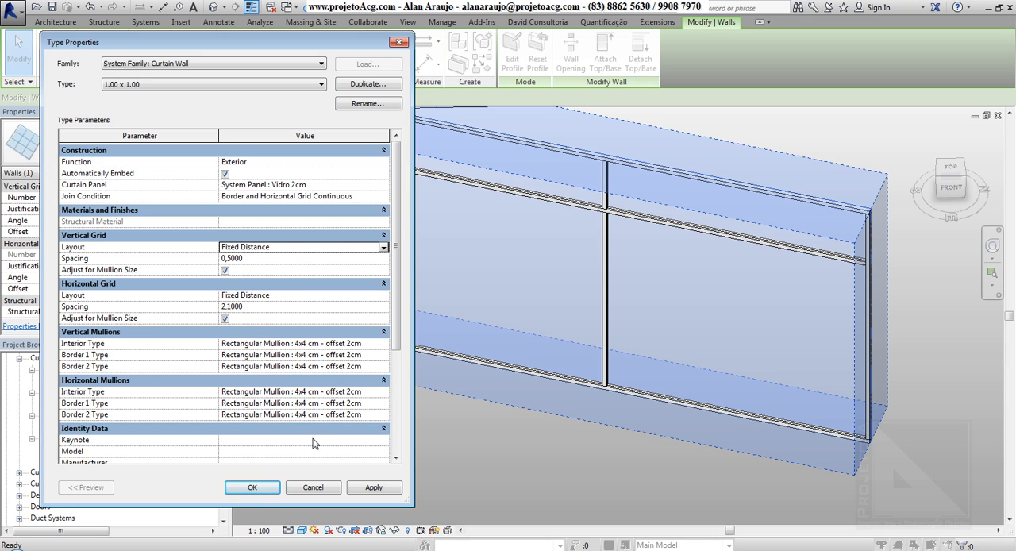
{"action": "left_click", "coordinate": [260, 489]}
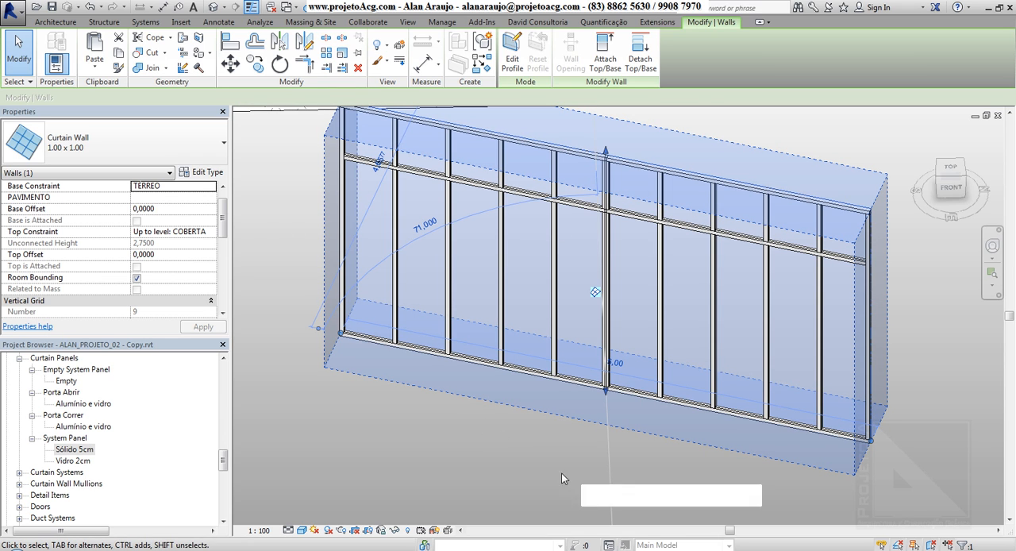
{"action": "middle_click_drag", "start_coordinate": [465, 465], "coordinate": [464, 482], "text": "shift"}
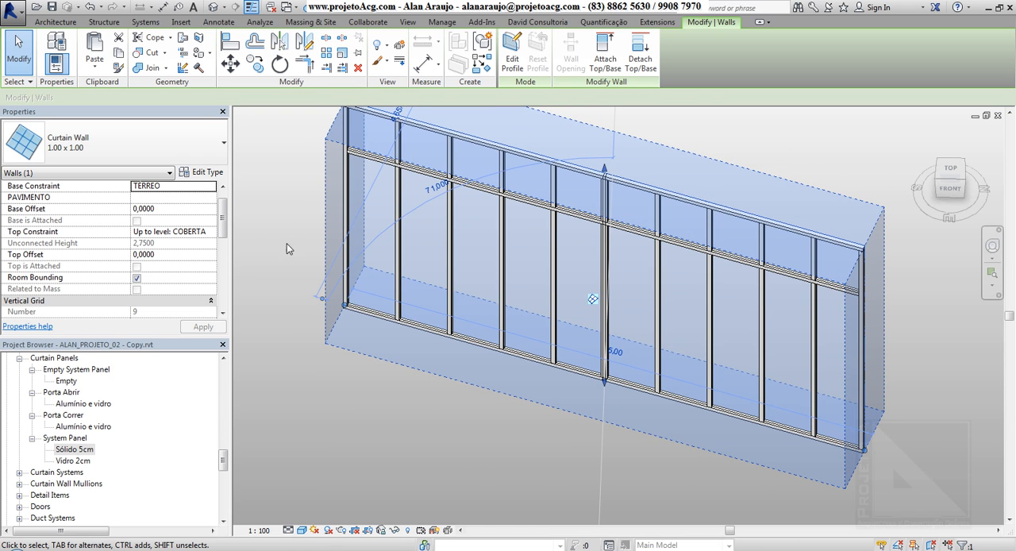
In the selected curtain wall's type properties, set both the vertical and horizontal grid spacing to 1,0000.
{"action": "left_click", "coordinate": [203, 173]}
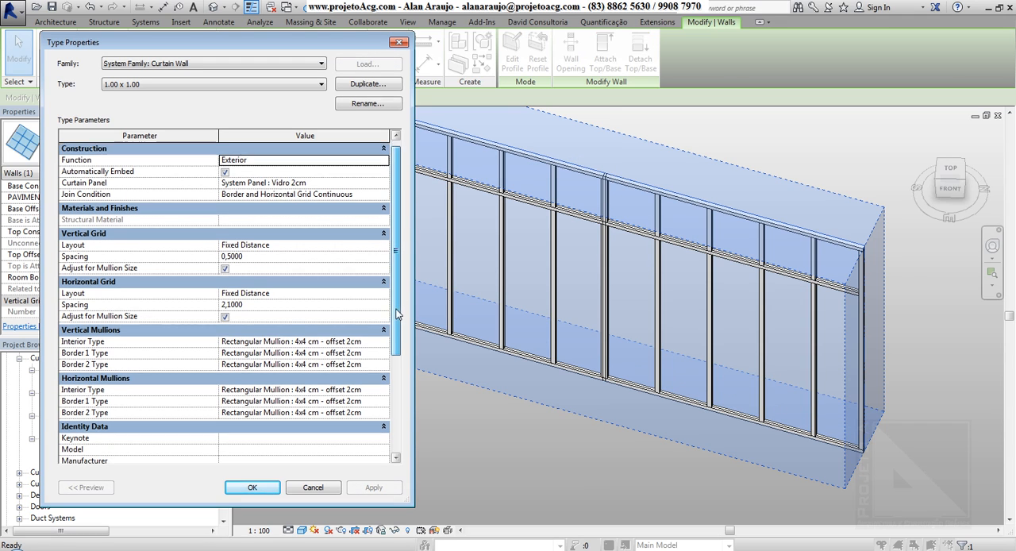
{"action": "scroll", "coordinate": [212, 323], "scroll_direction": "down", "scroll_amount": 1}
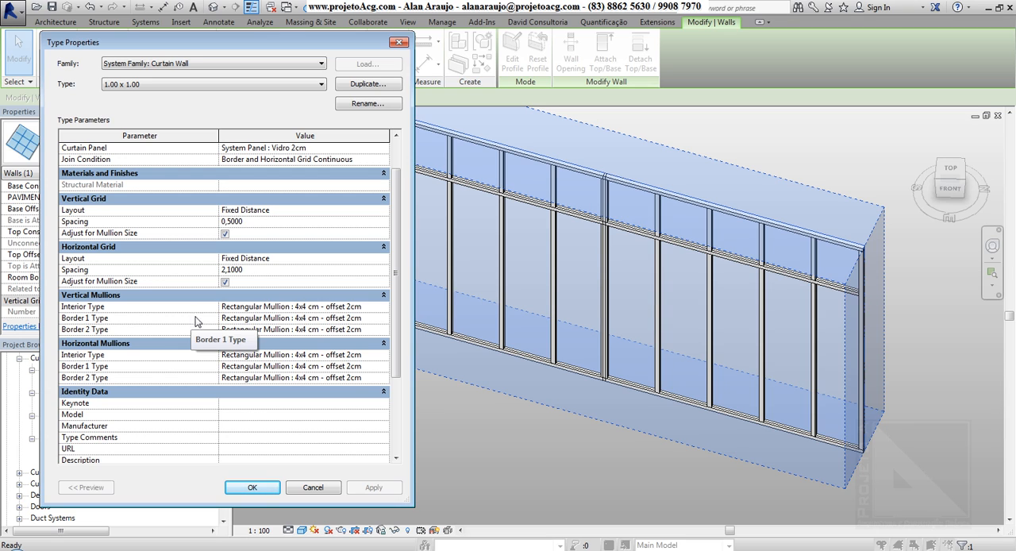
{"action": "left_click", "coordinate": [278, 306]}
{"action": "left_click_drag", "start_coordinate": [338, 48], "coordinate": [316, 34]}
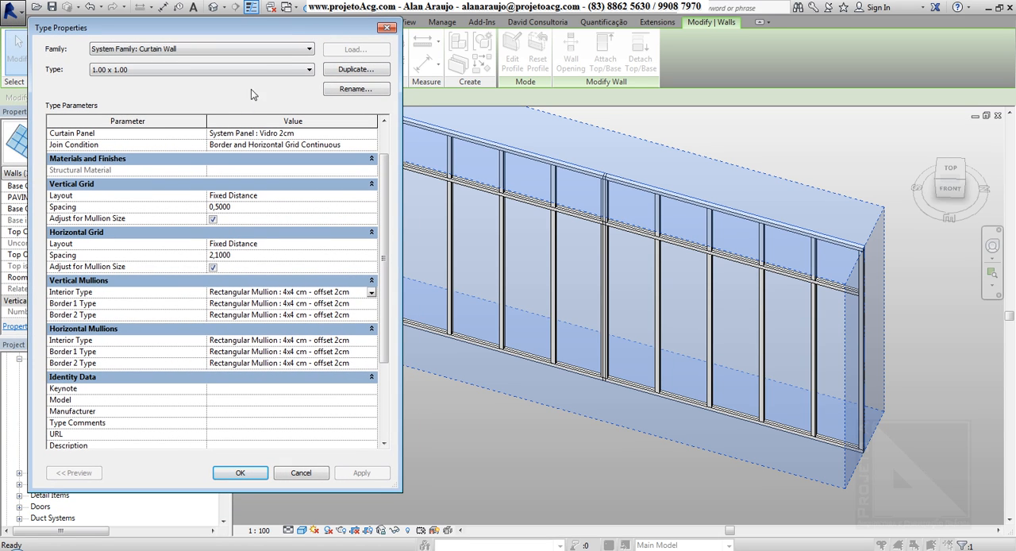
{"action": "left_click", "coordinate": [254, 209]}
{"action": "type", "text": "1"}
{"action": "left_click", "coordinate": [252, 257]}
{"action": "type", "text": "1"}
{"action": "left_click", "coordinate": [270, 305]}
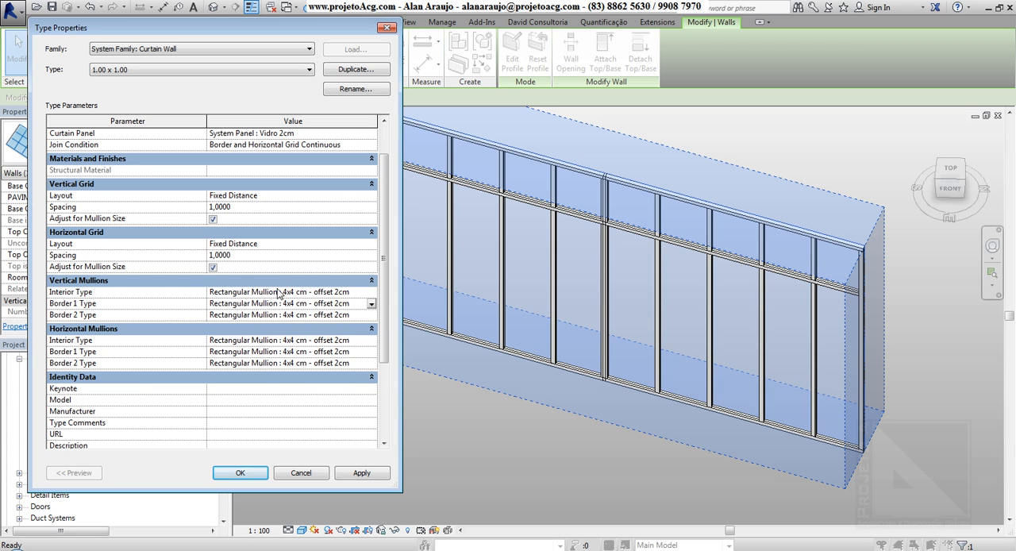
Review the vertical interior mullion options, keep 4x4 cm - offset 2cm, and set vertical Border 1 Type to Rectangular Mullion : 6x5 cm.
{"action": "left_click", "coordinate": [372, 292]}
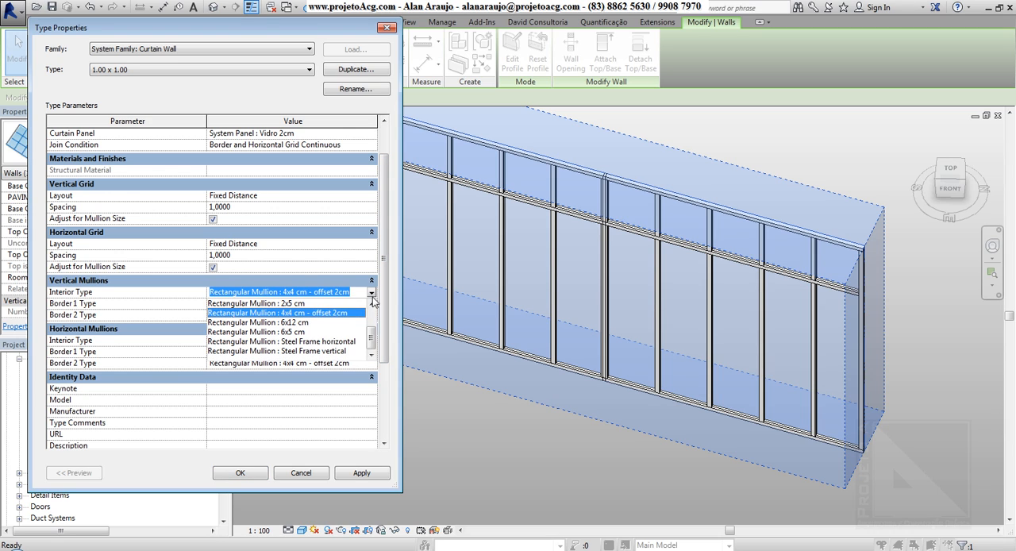
{"action": "mouse_move", "coordinate": [371, 341]}
{"action": "left_mouse_down"}
{"action": "mouse_move", "coordinate": [370, 317]}
{"action": "mouse_move", "coordinate": [370, 338]}
{"action": "left_mouse_up"}
{"action": "left_click", "coordinate": [383, 345]}
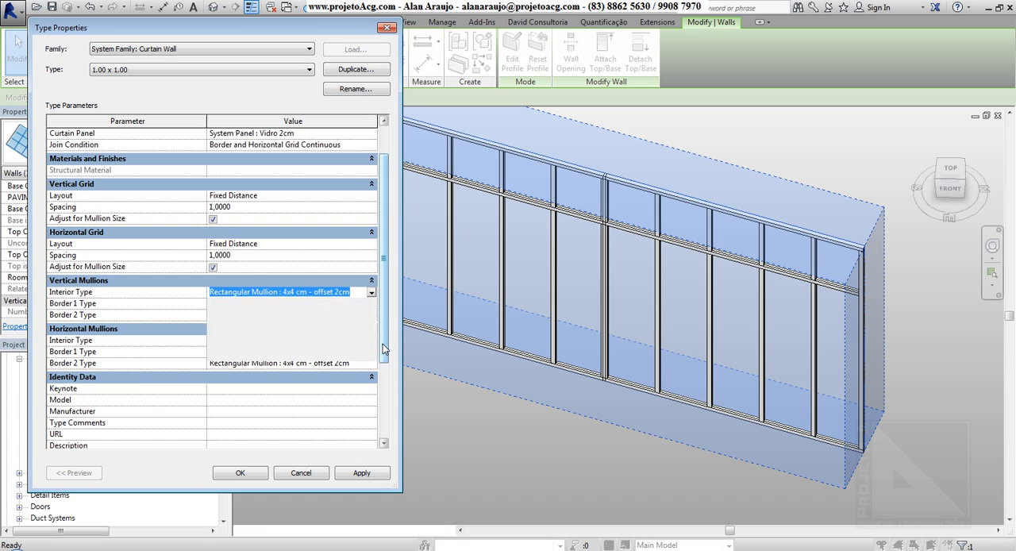
{"action": "left_click", "coordinate": [161, 308]}
{"action": "left_click", "coordinate": [239, 308]}
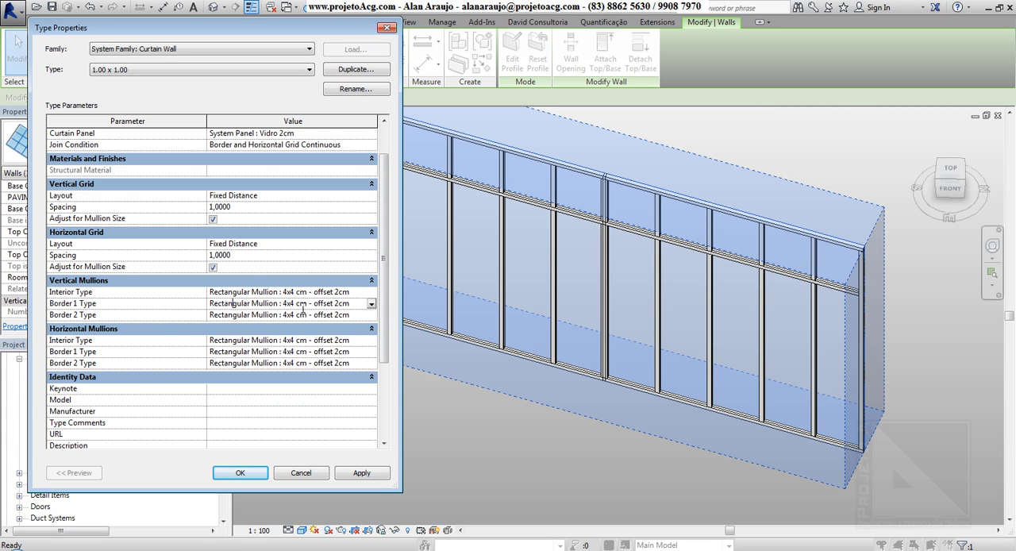
{"action": "left_click", "coordinate": [371, 304]}
{"action": "left_click_drag", "start_coordinate": [370, 336], "coordinate": [371, 354]}
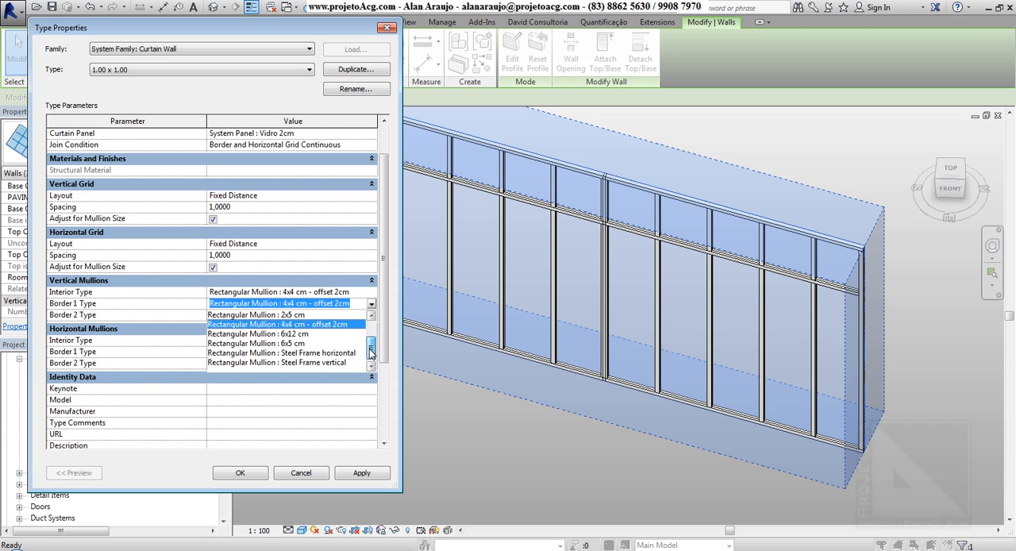
{"action": "left_click", "coordinate": [292, 344]}
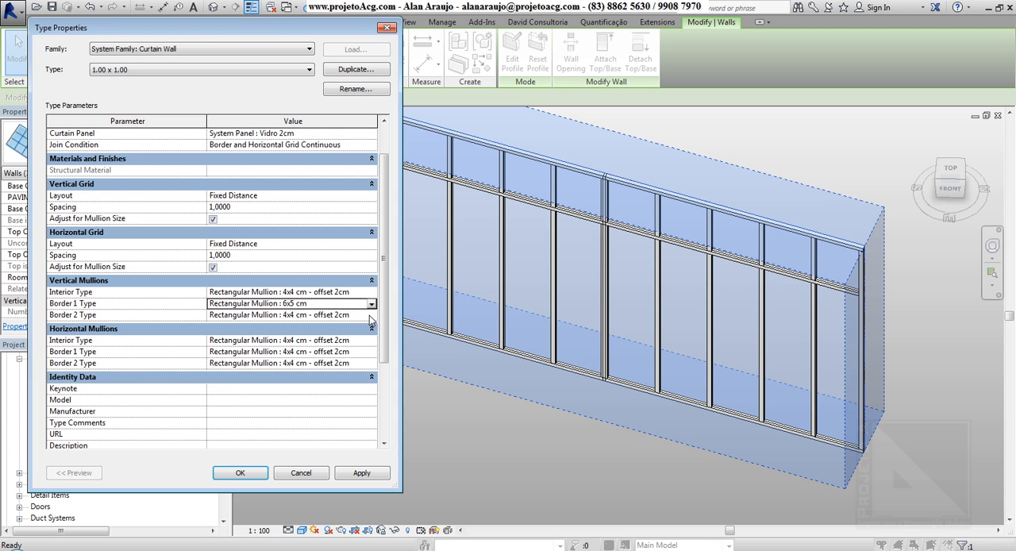
Set the vertical mullions' Border 2 Type to Rectangular Mullion : 6x5 cm.
{"action": "left_click_drag", "start_coordinate": [232, 29], "coordinate": [160, 25]}
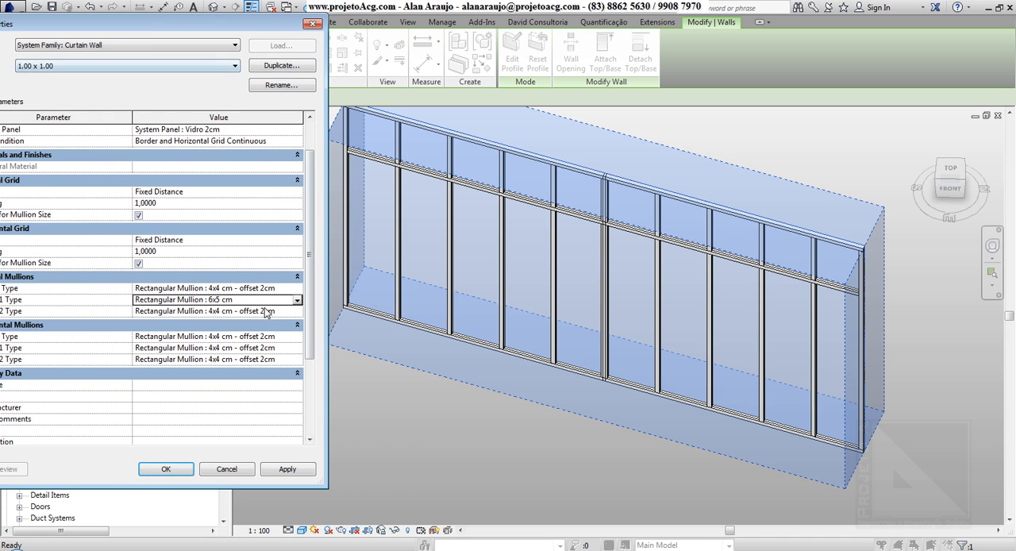
{"action": "left_click", "coordinate": [297, 312]}
{"action": "scroll", "coordinate": [214, 379], "scroll_direction": "down", "scroll_amount": 1}
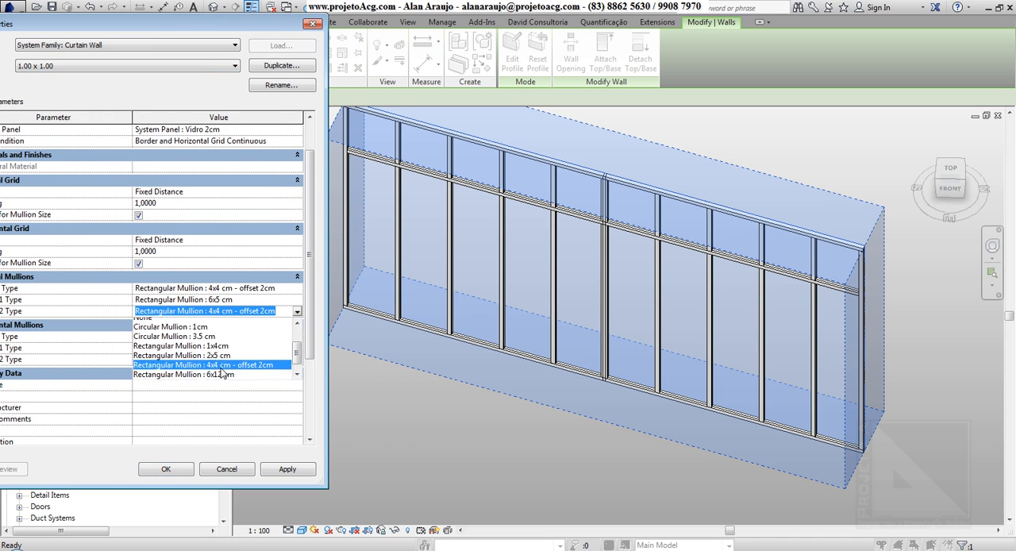
{"action": "left_click", "coordinate": [226, 362]}
{"action": "left_click_drag", "start_coordinate": [204, 32], "coordinate": [274, 28]}
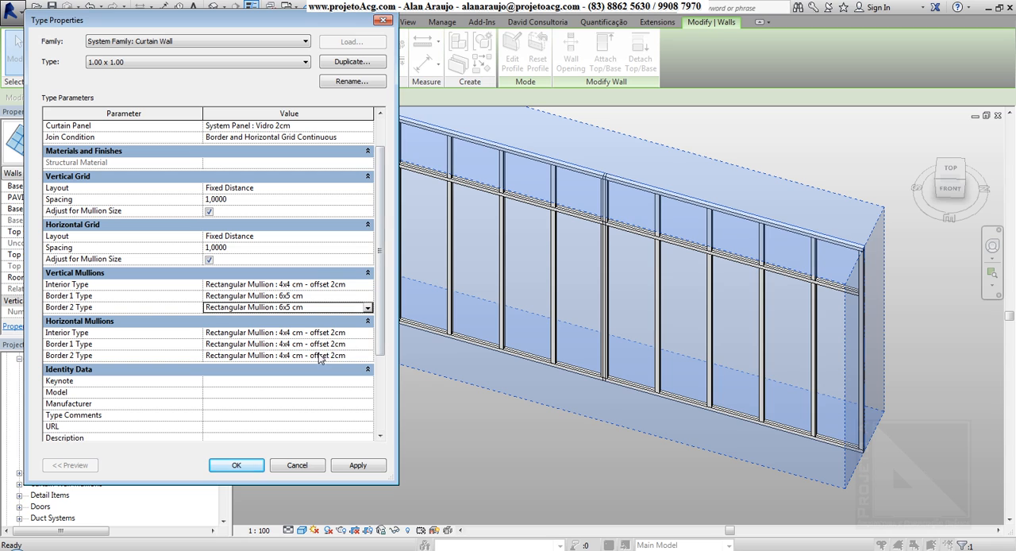
Set both horizontal mullion border types to Rectangular Mullion : 6x5 cm and accept the type properties.
{"action": "left_click", "coordinate": [367, 344]}
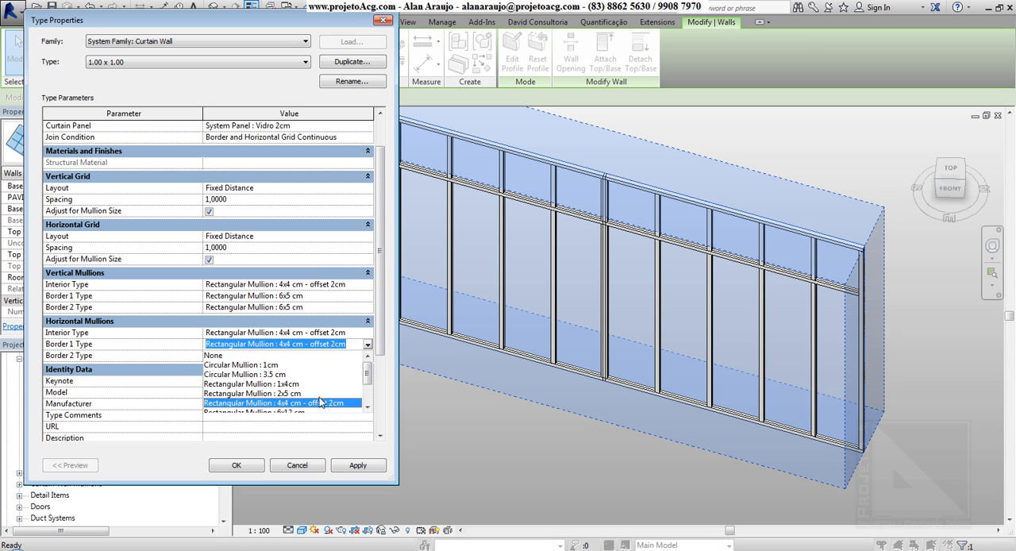
{"action": "scroll", "coordinate": [320, 403], "scroll_direction": "down", "scroll_amount": 2}
{"action": "left_click", "coordinate": [305, 390]}
{"action": "left_click", "coordinate": [367, 355]}
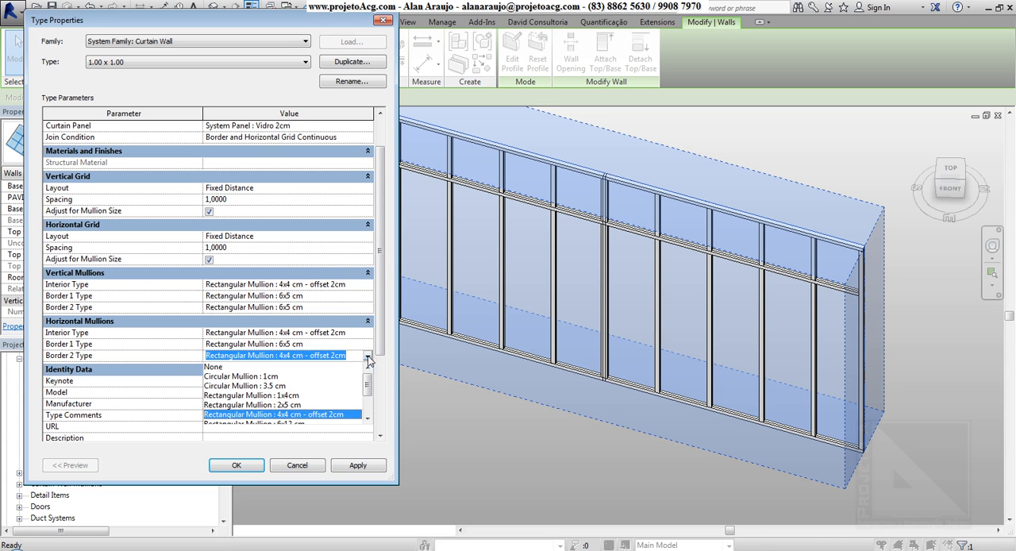
{"action": "scroll", "coordinate": [300, 419], "scroll_direction": "down", "scroll_amount": 2}
{"action": "left_click", "coordinate": [300, 402]}
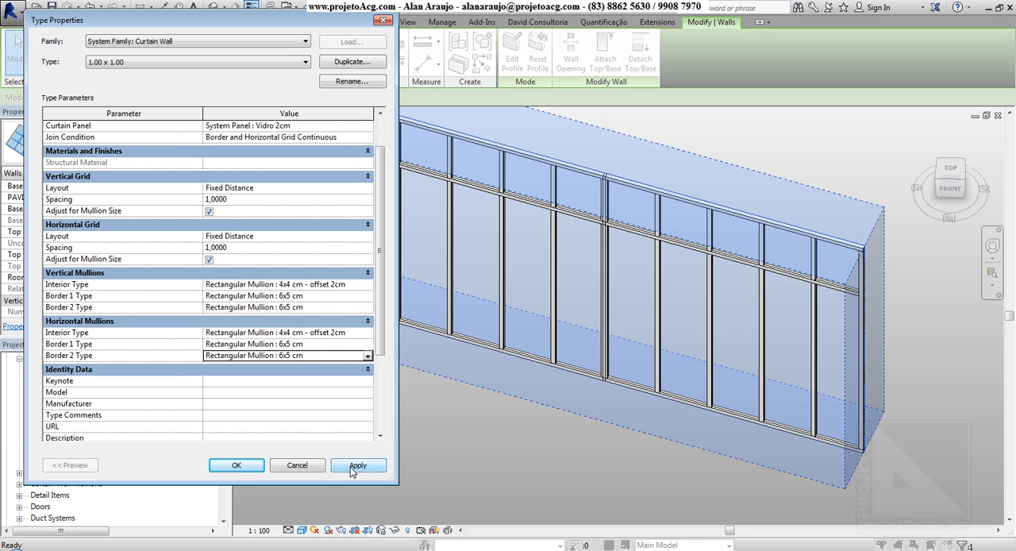
{"action": "left_click", "coordinate": [245, 466]}
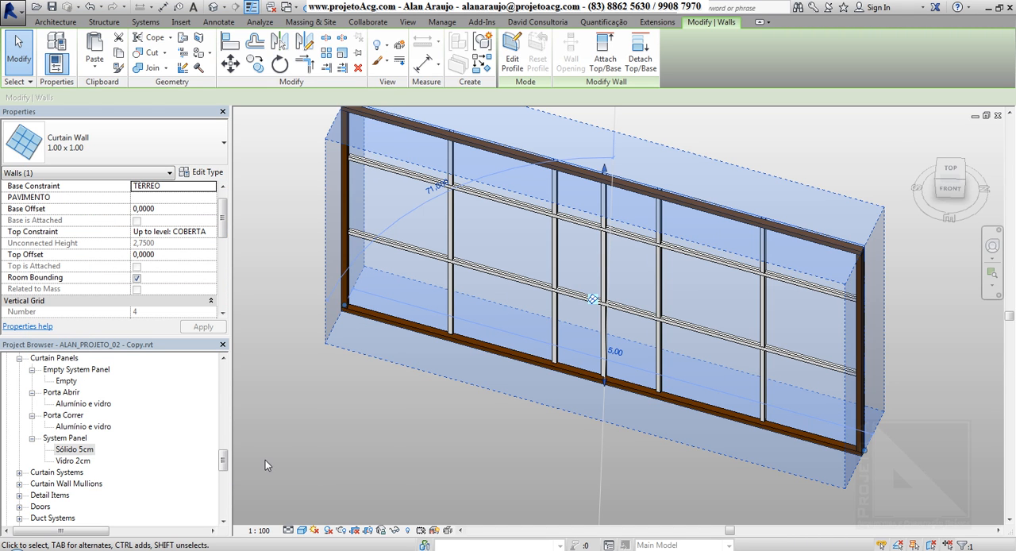
Examine the curtain wall's border mullions, their corner joint and the grid divisions from several angles.
{"action": "middle_click_drag", "start_coordinate": [266, 460], "coordinate": [457, 436], "text": "shift"}
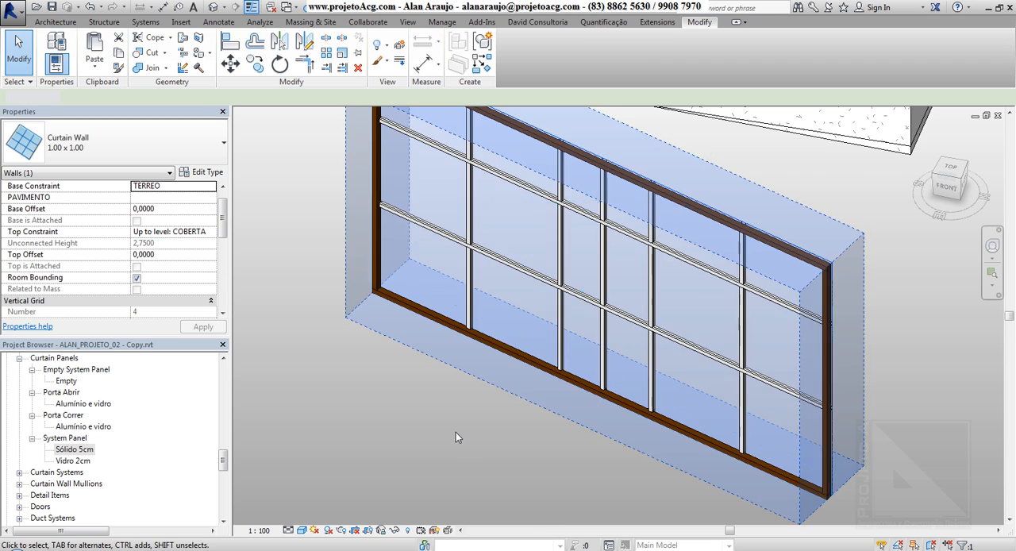
{"action": "left_click", "coordinate": [456, 433]}
{"action": "scroll", "coordinate": [346, 283], "scroll_direction": "up", "scroll_amount": 8}
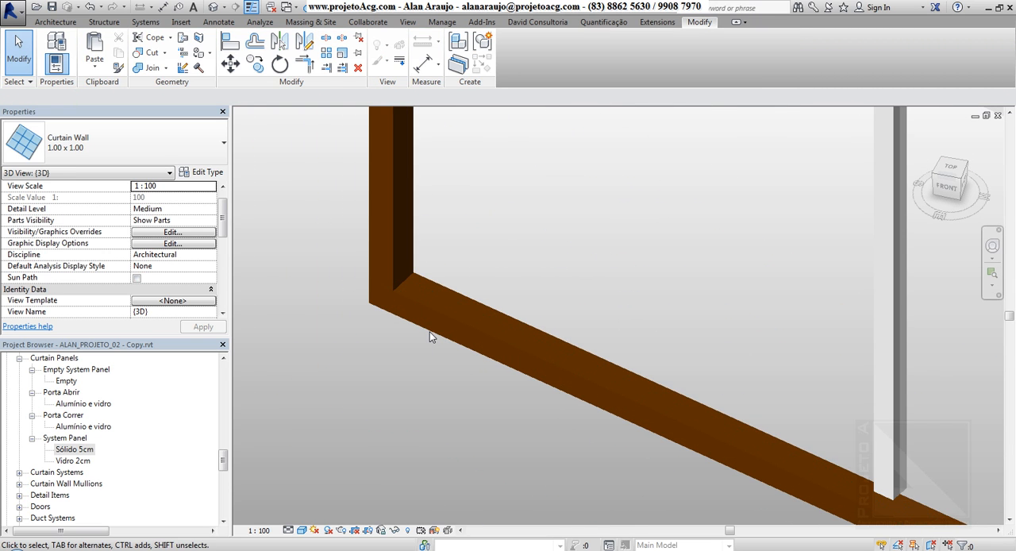
{"action": "scroll", "coordinate": [430, 332], "scroll_direction": "down", "scroll_amount": 5}
{"action": "middle_click_drag", "start_coordinate": [477, 400], "coordinate": [521, 403]}
{"action": "scroll", "coordinate": [524, 405], "scroll_direction": "down", "scroll_amount": 3}
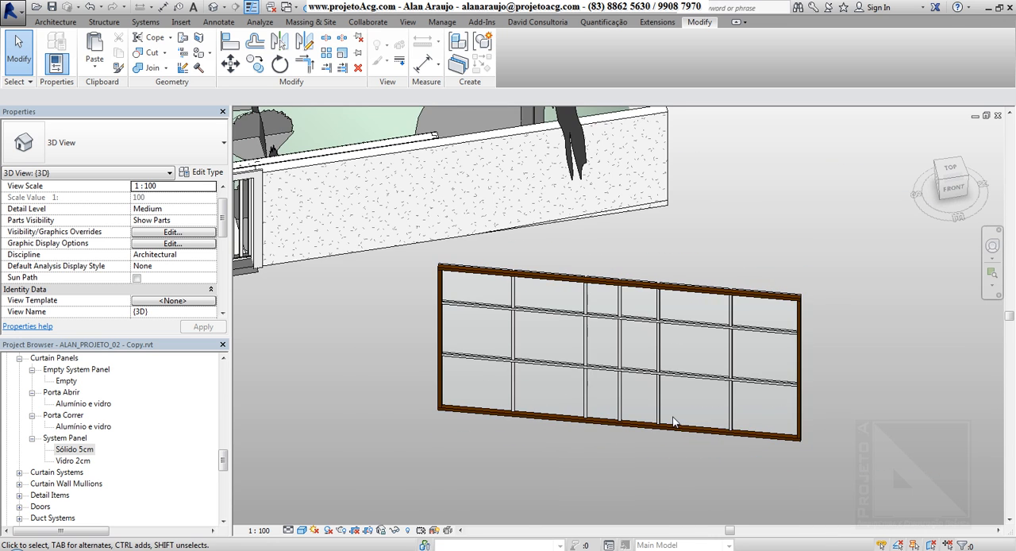
{"action": "middle_click_drag", "start_coordinate": [672, 421], "coordinate": [623, 323], "text": "shift"}
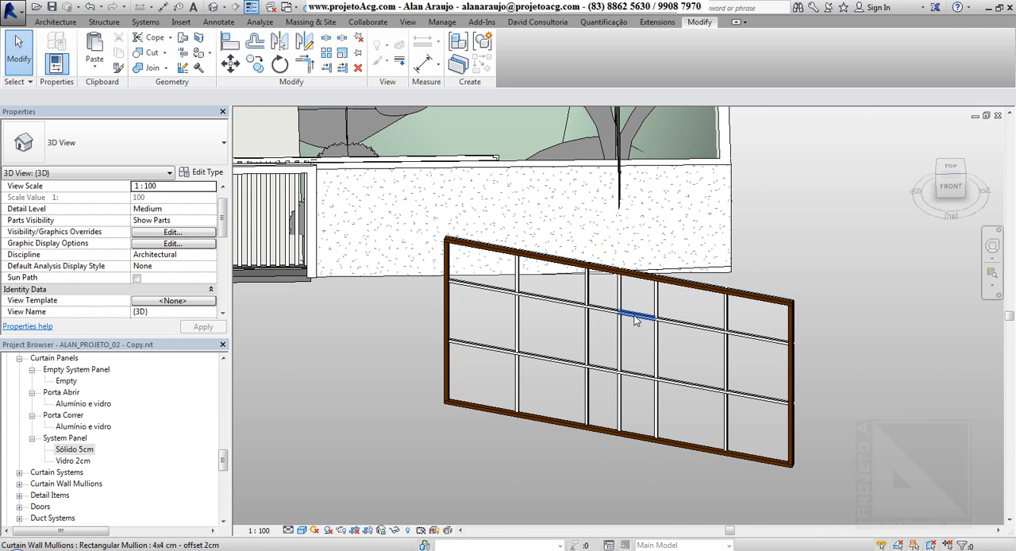
Change the curtain wall's type to the basic wall Interna_Pin Int_Cer int.
{"action": "left_click", "coordinate": [645, 280]}
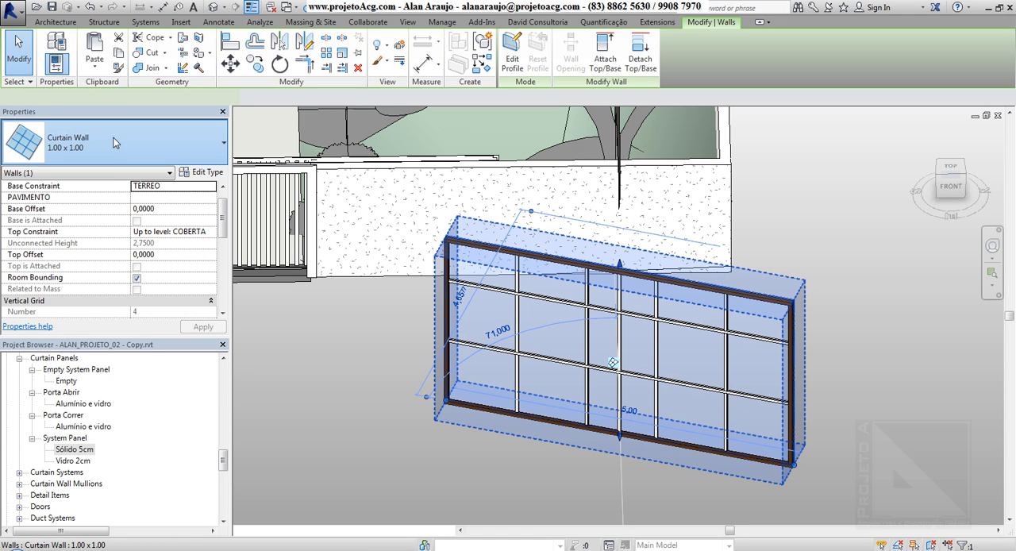
{"action": "left_click", "coordinate": [114, 143]}
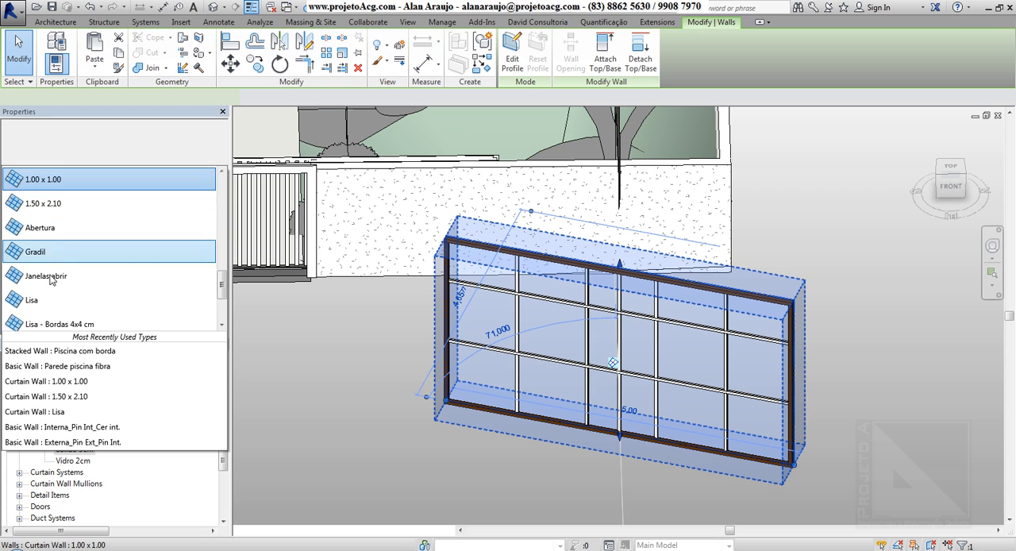
{"action": "scroll", "coordinate": [49, 280], "scroll_direction": "up", "scroll_amount": 5}
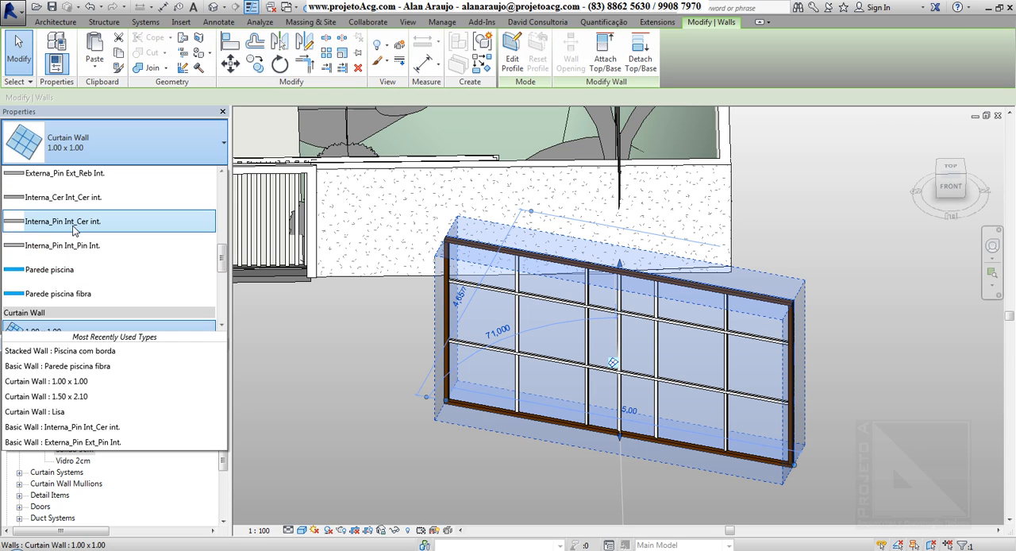
{"action": "key", "text": "Escape"}
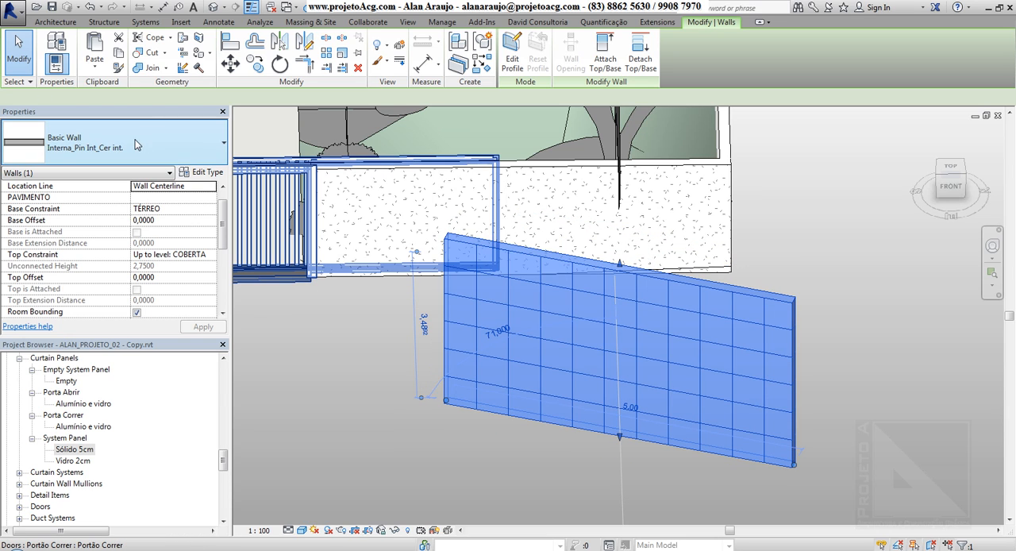
Switch the wall's type back to Curtain Wall 1.00 x 1.00 and check its grid from another angle.
{"action": "left_click", "coordinate": [119, 142]}
{"action": "scroll", "coordinate": [69, 238], "scroll_direction": "down", "scroll_amount": 5}
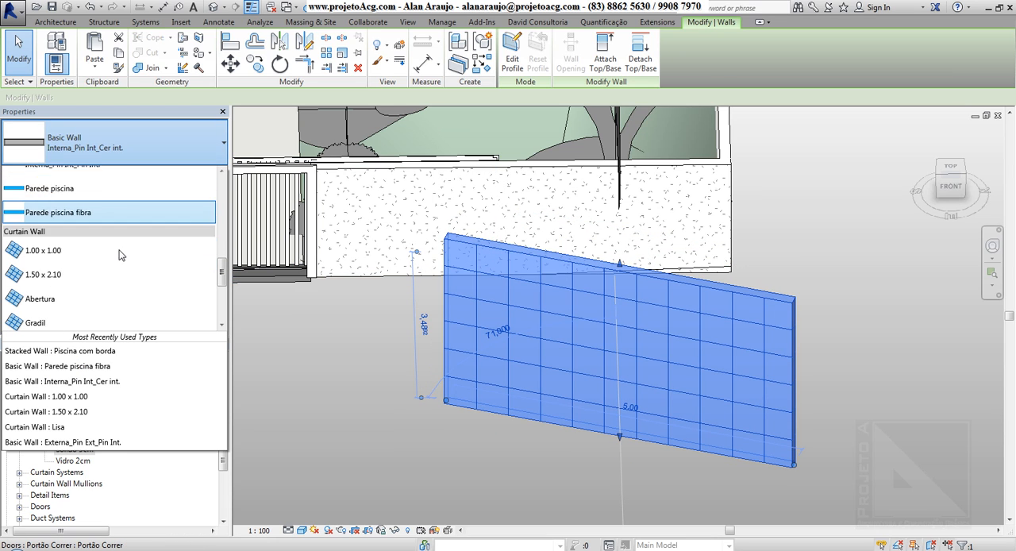
{"action": "left_click", "coordinate": [69, 197]}
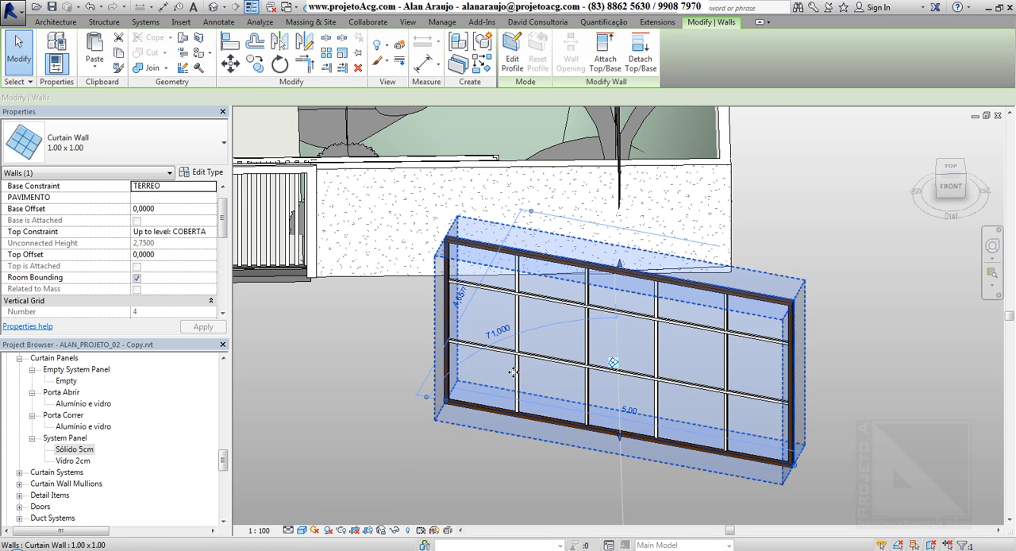
{"action": "middle_click_drag", "start_coordinate": [514, 373], "coordinate": [556, 363], "text": "shift"}
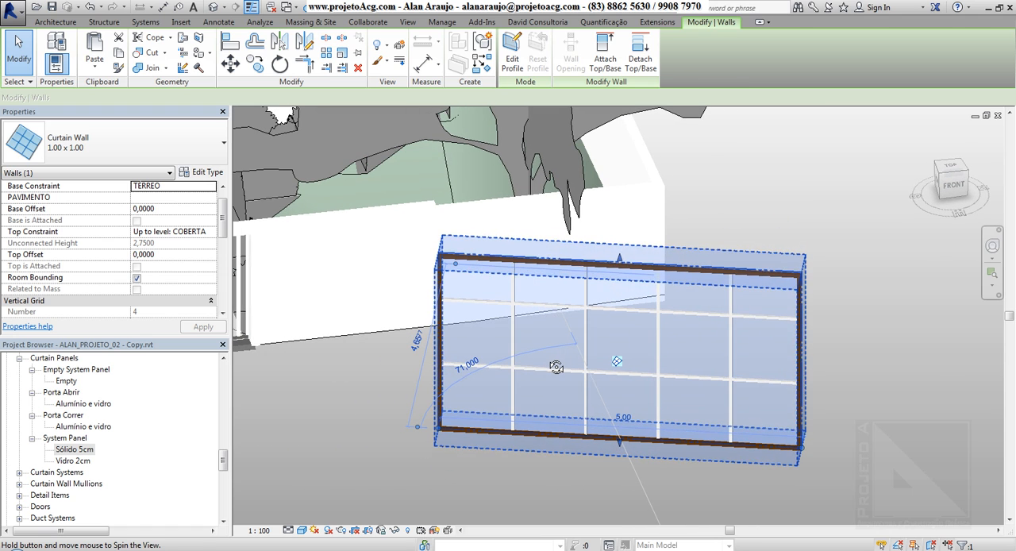
Review the full list of the 1.00 x 1.00 curtain wall's type properties and close it without changes.
{"action": "left_click", "coordinate": [204, 172]}
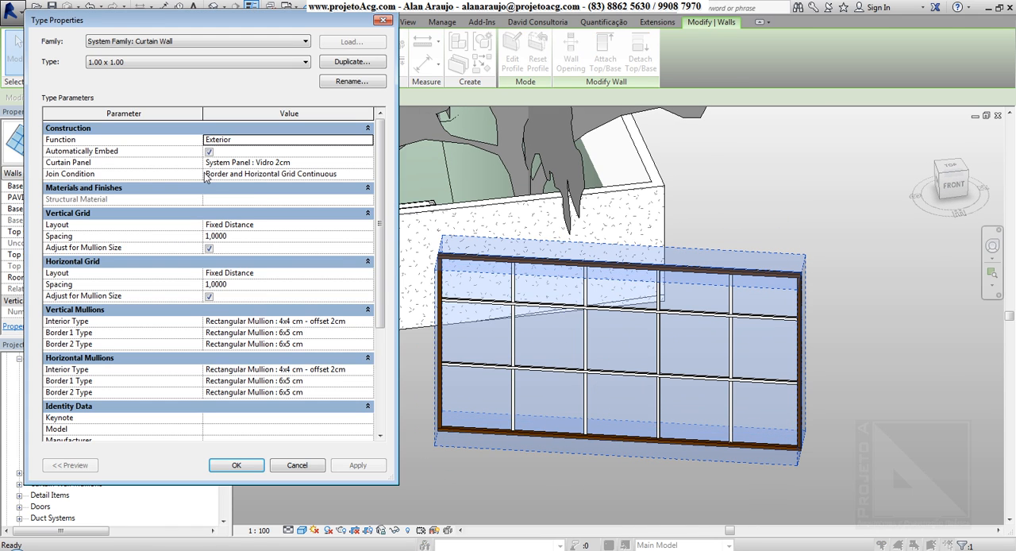
{"action": "left_click_drag", "start_coordinate": [381, 242], "coordinate": [385, 365]}
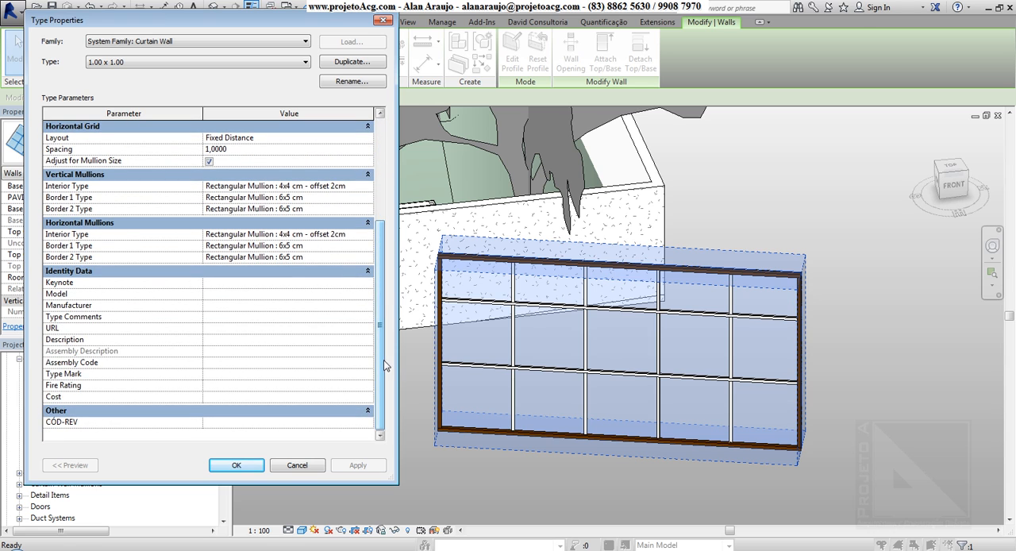
{"action": "key", "text": "Escape"}
Start Curtain System by Face and review the type properties of the 1500 x 3000mm curtain system.
{"action": "left_click", "coordinate": [70, 25]}
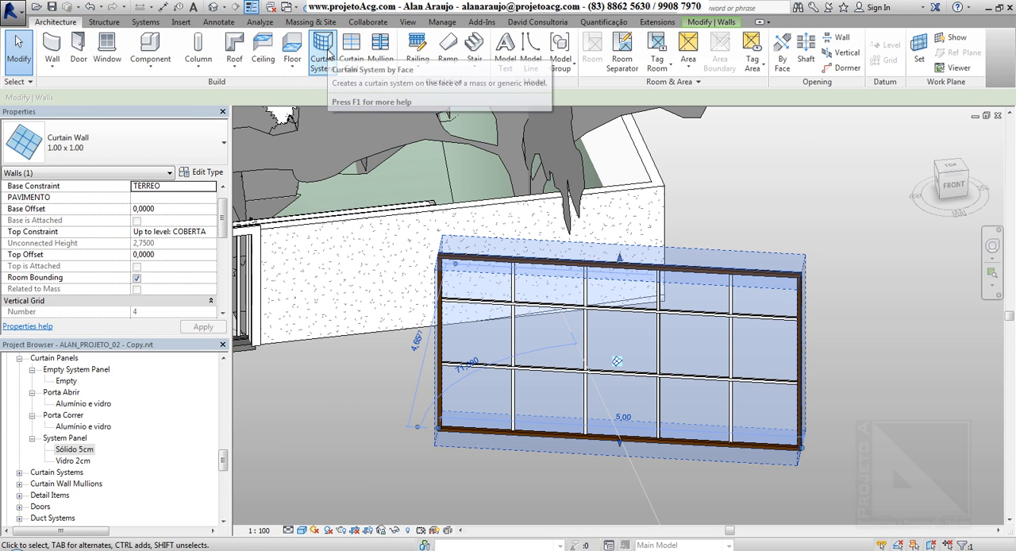
{"action": "left_click", "coordinate": [327, 54]}
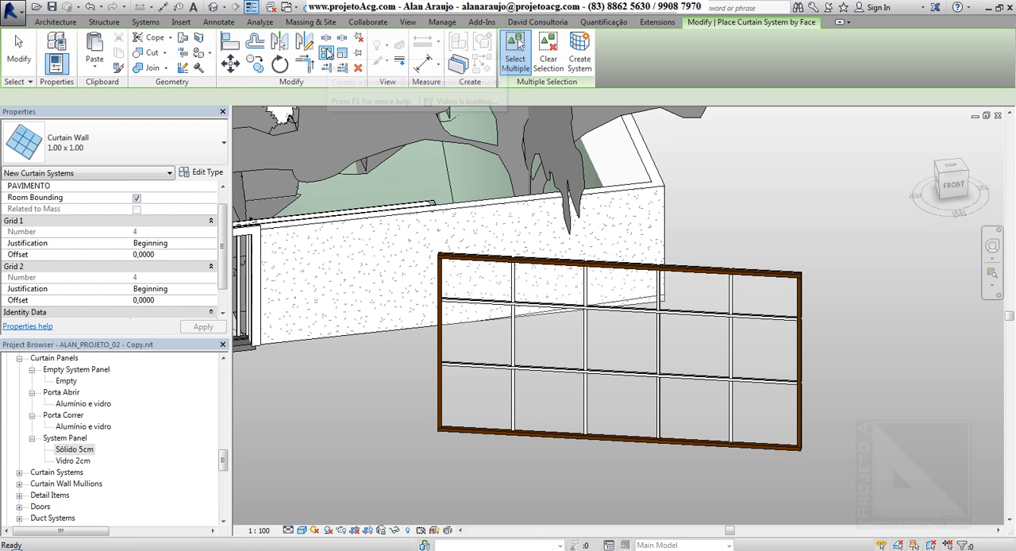
{"action": "left_click", "coordinate": [200, 175]}
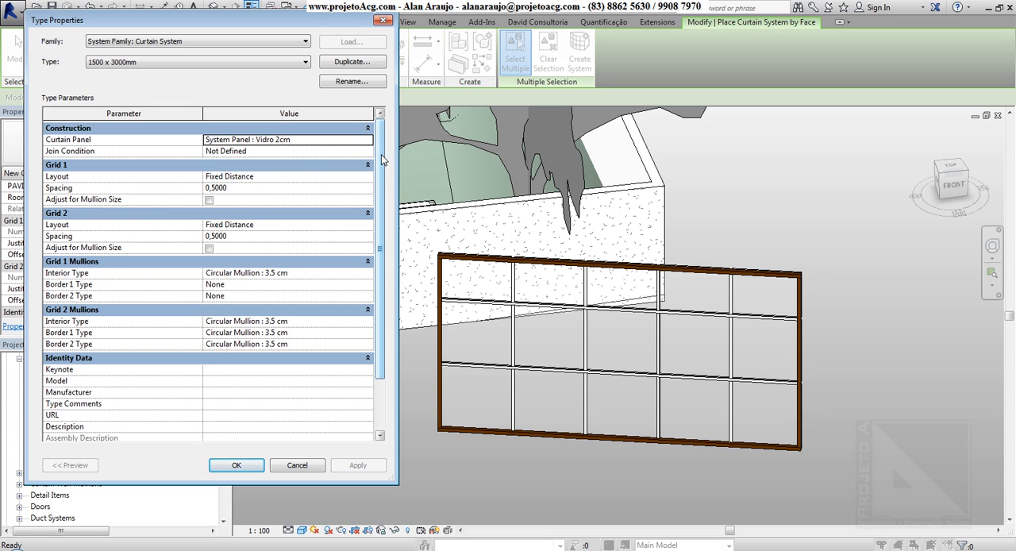
{"action": "scroll", "coordinate": [381, 159], "scroll_direction": "down", "scroll_amount": 3}
{"action": "scroll", "coordinate": [385, 147], "scroll_direction": "up", "scroll_amount": 3}
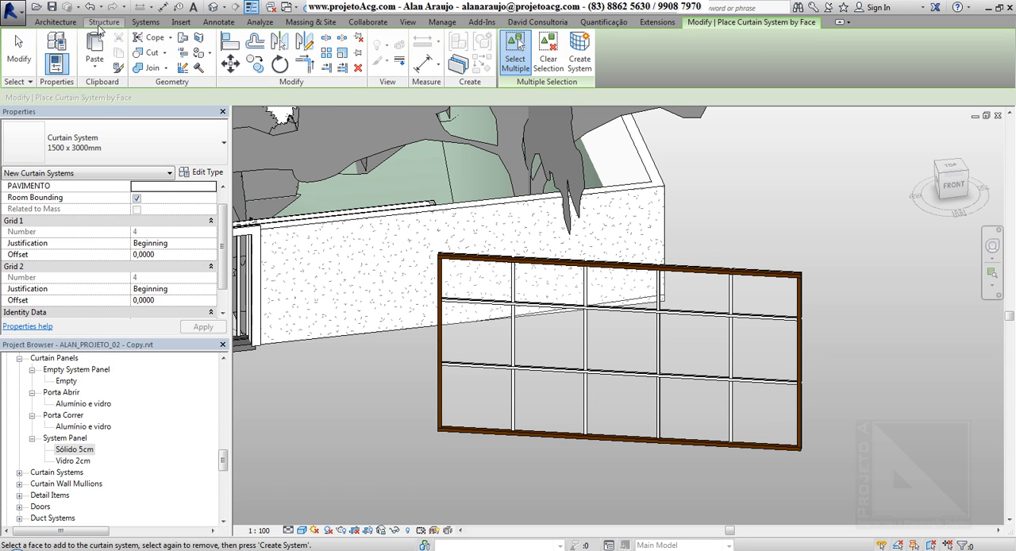
Leave Curtain System by Face and look over the architectural and the massing and site tools.
{"action": "left_click", "coordinate": [57, 22]}
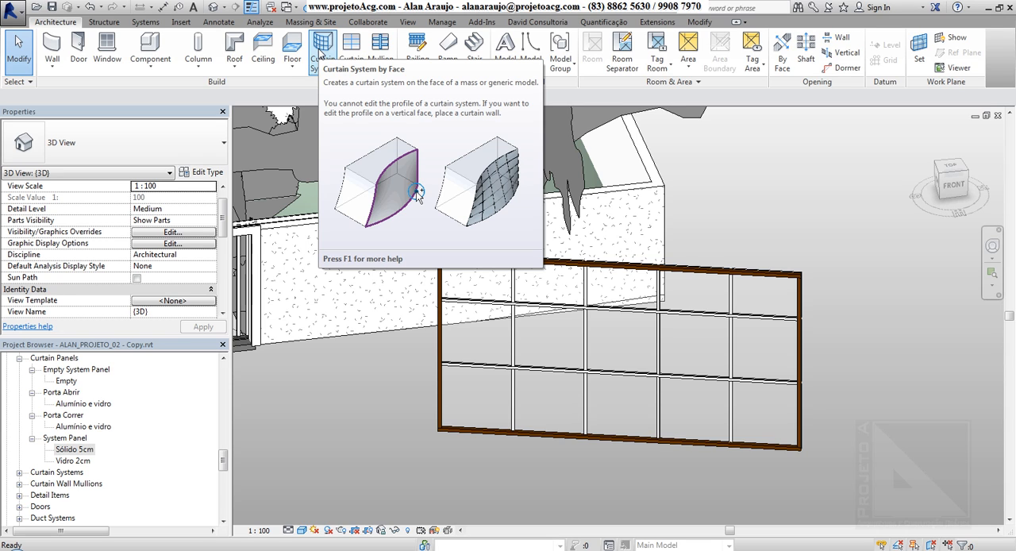
{"action": "left_click", "coordinate": [310, 21]}
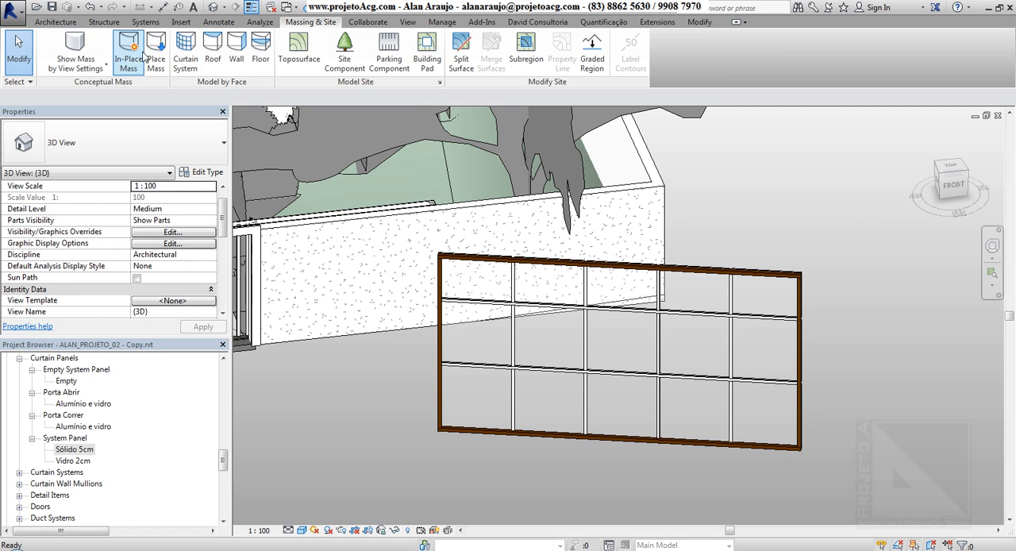
{"action": "left_click", "coordinate": [65, 24]}
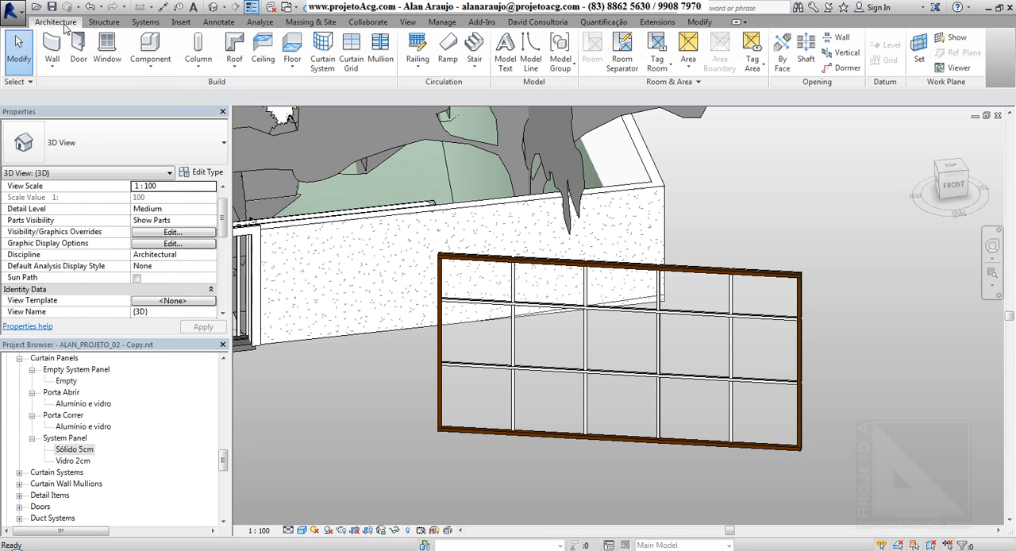
Select the 1.00 x 1.00 curtain wall, review its instance properties down to the phasing data, and deselect it.
{"action": "middle_click_drag", "start_coordinate": [706, 375], "coordinate": [619, 347], "text": "shift"}
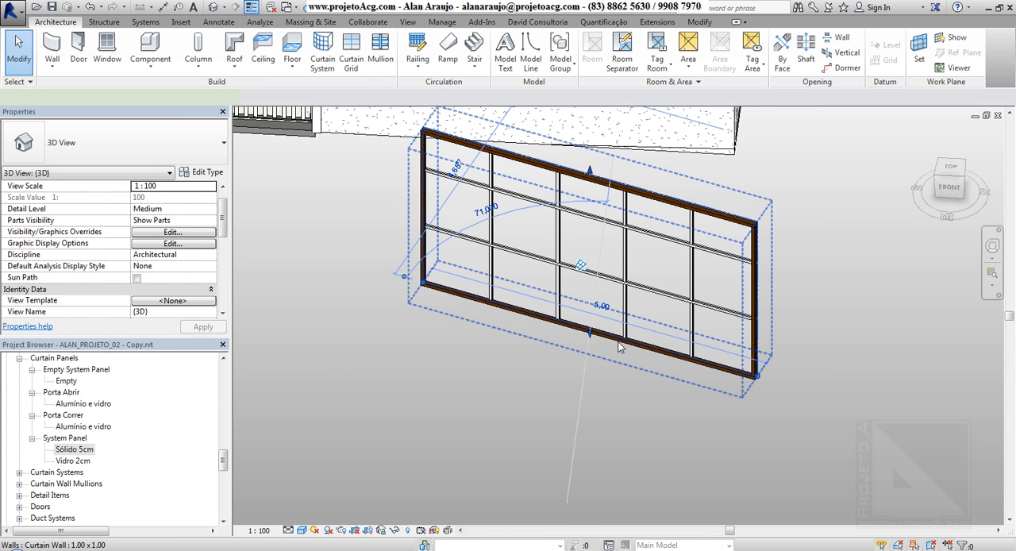
{"action": "left_click", "coordinate": [620, 346]}
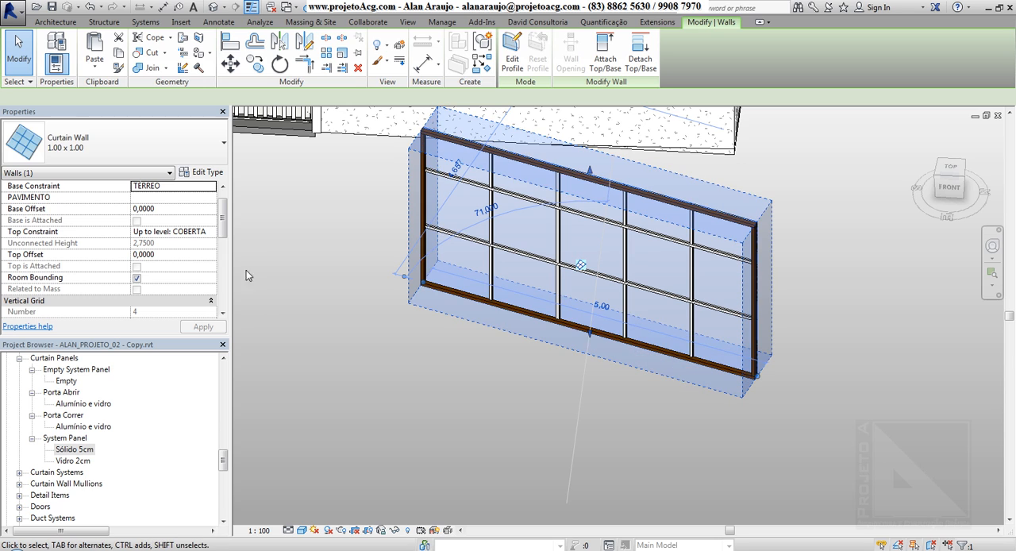
{"action": "left_click_drag", "start_coordinate": [223, 223], "coordinate": [221, 289]}
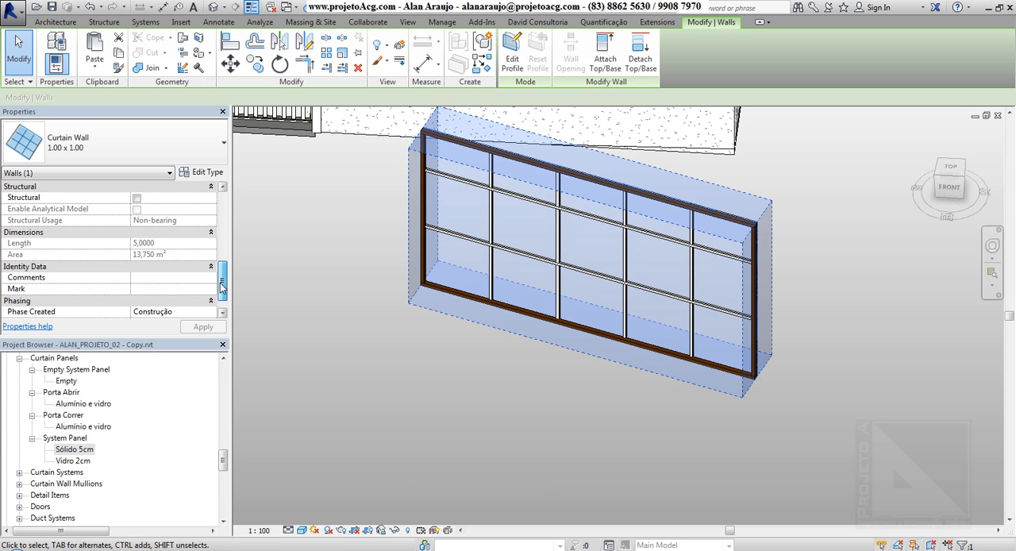
{"action": "key", "text": "Escape"}
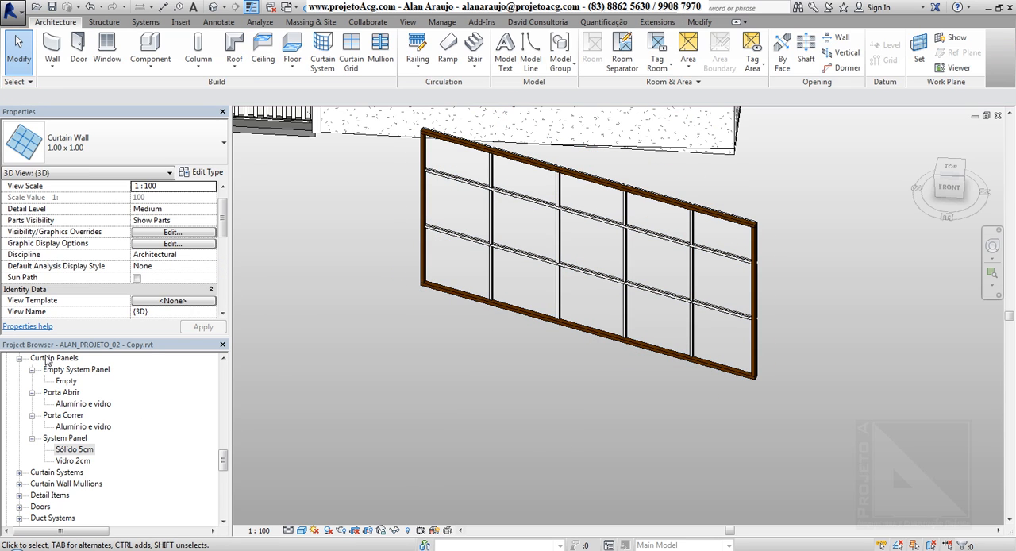
Examine the Curtain Panels and Curtain Systems families available in the project.
{"action": "left_click", "coordinate": [49, 358]}
{"action": "left_click", "coordinate": [19, 472]}
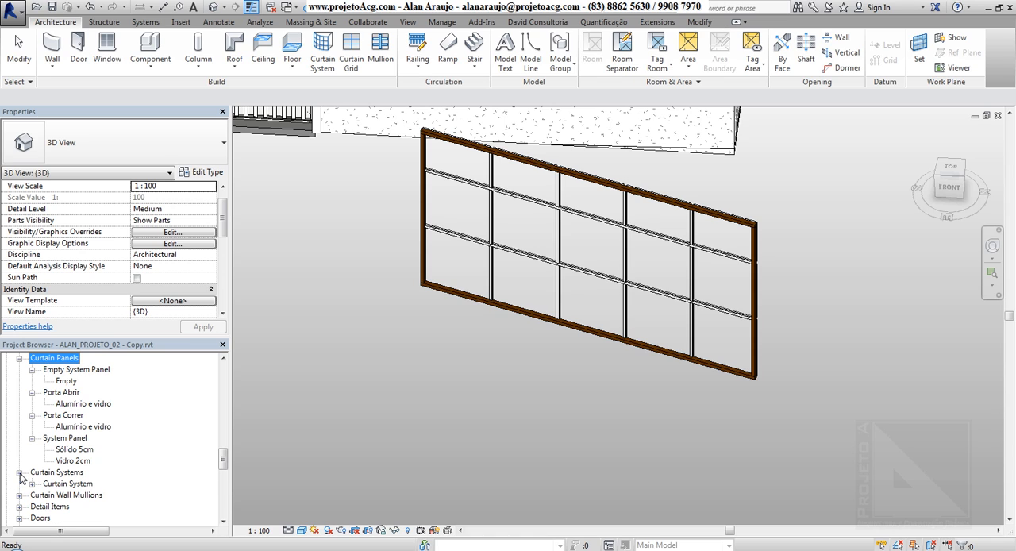
{"action": "left_click", "coordinate": [32, 483]}
{"action": "left_click", "coordinate": [32, 484]}
{"action": "left_click", "coordinate": [19, 472]}
Examine the Curtain Wall Mullions families and collapse the Circular Mullion and Rectangular Mullion type lists.
{"action": "left_click", "coordinate": [20, 483]}
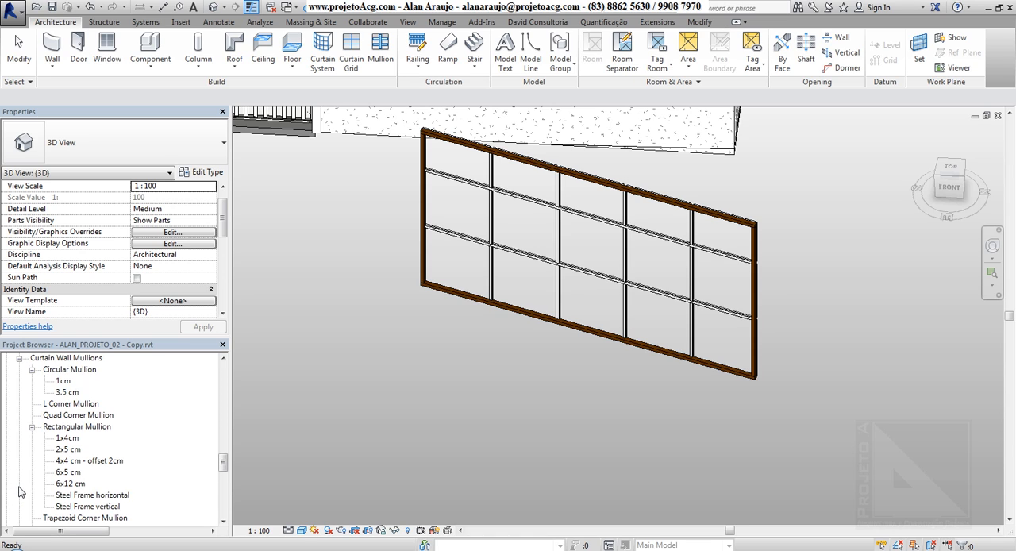
{"action": "left_click", "coordinate": [70, 358]}
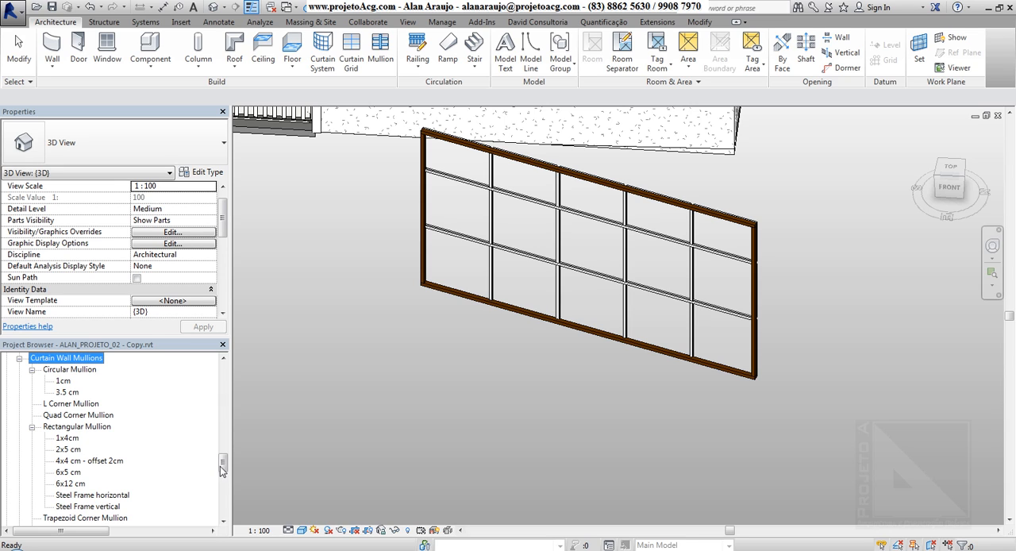
{"action": "left_click", "coordinate": [49, 371]}
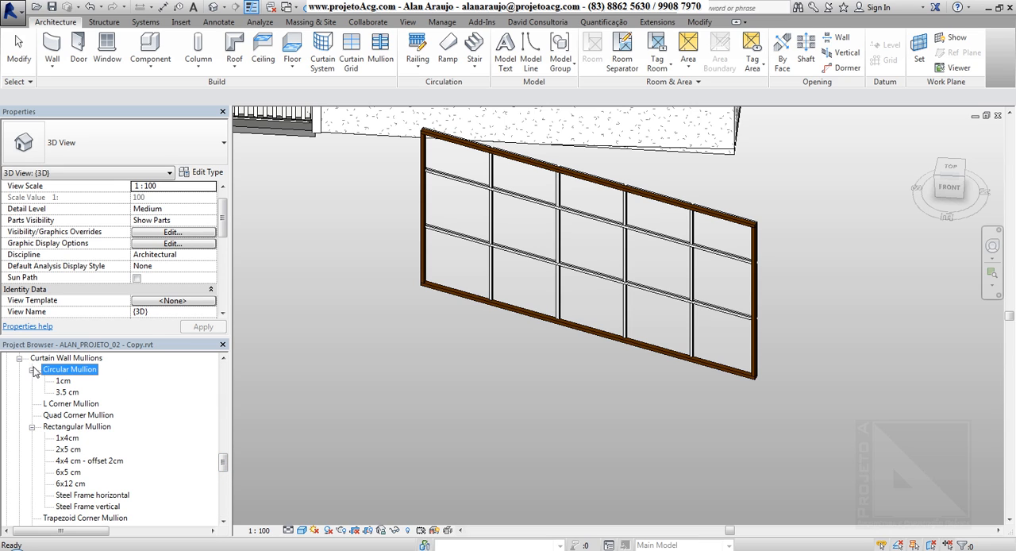
{"action": "left_click", "coordinate": [32, 371]}
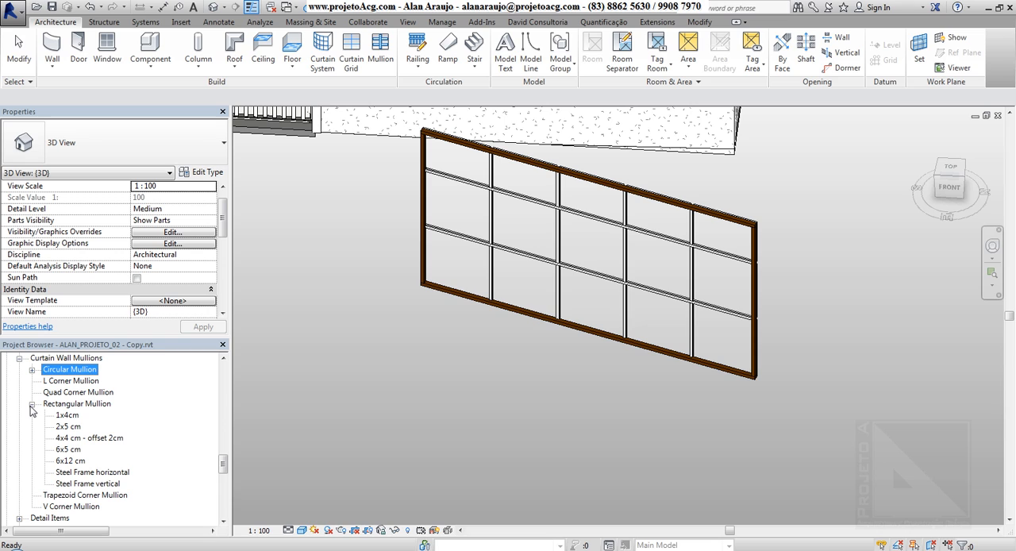
{"action": "left_click", "coordinate": [32, 404]}
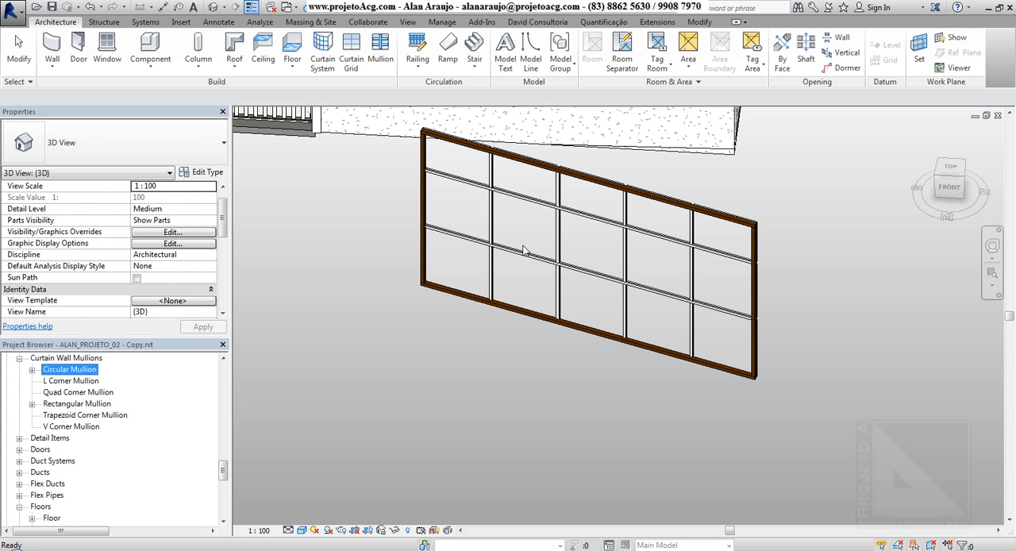
Select a mullion segment on the lower horizontal grid line, check its properties, and deselect it.
{"action": "left_click", "coordinate": [460, 384]}
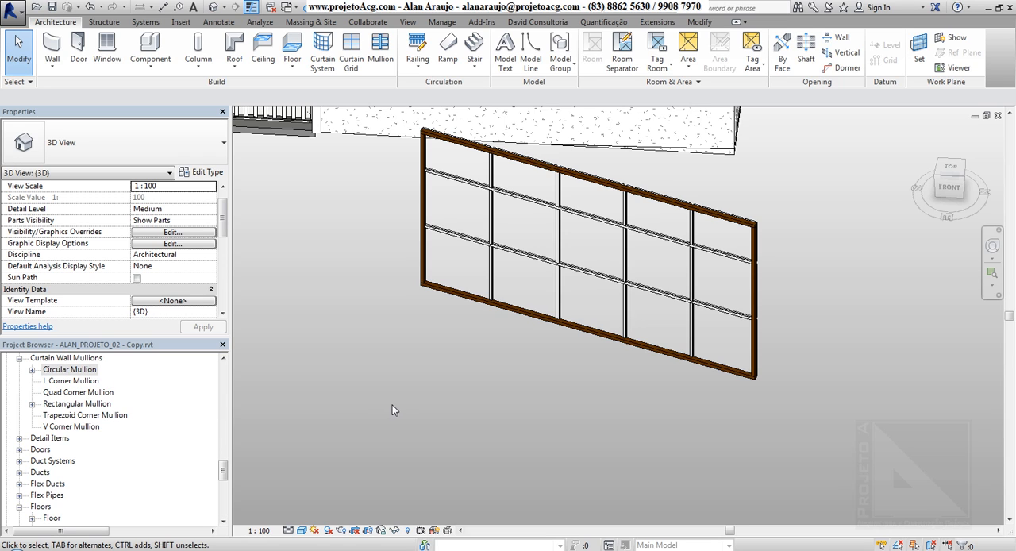
{"action": "left_click", "coordinate": [515, 256]}
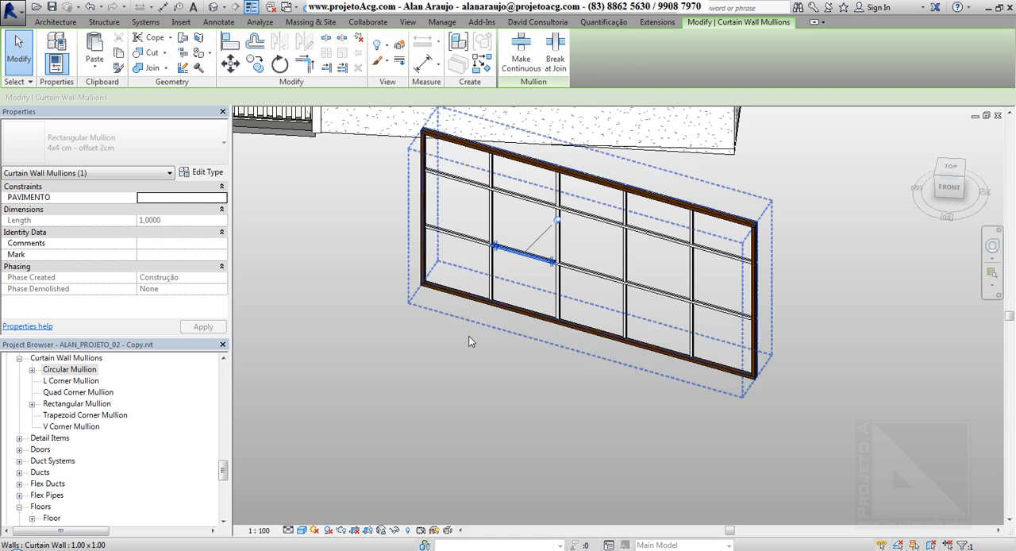
{"action": "key", "text": "Escape"}
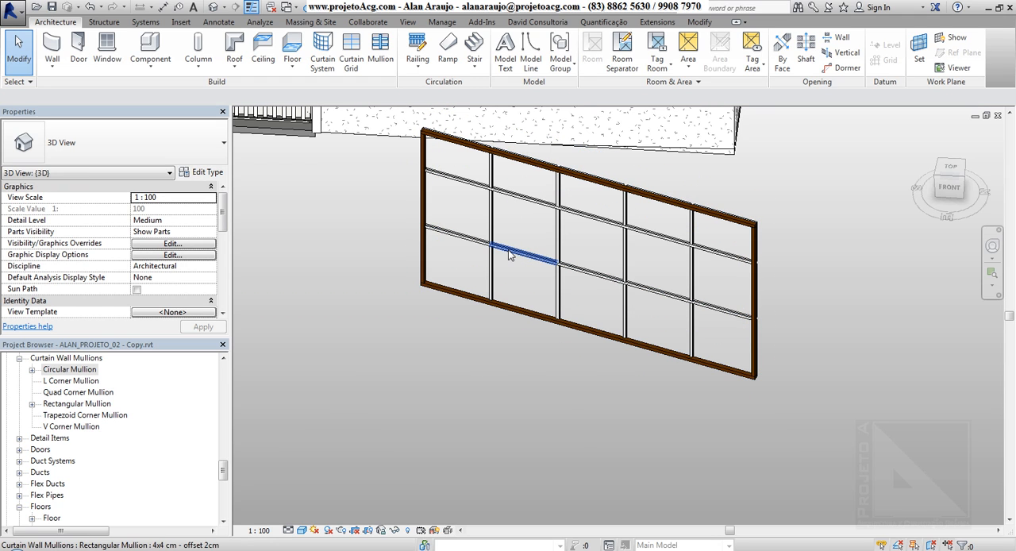
Cycle through the overlapping curtain wall elements around the horizontal mullions and select the Vidro 2cm panel in the second bay of the top row.
{"action": "key", "text": "Tab"}
{"action": "key", "text": "Tab"}
{"action": "key", "text": "Tab"}
{"action": "key", "text": "Tab"}
{"action": "key", "text": "Tab"}
{"action": "key", "text": "Tab"}
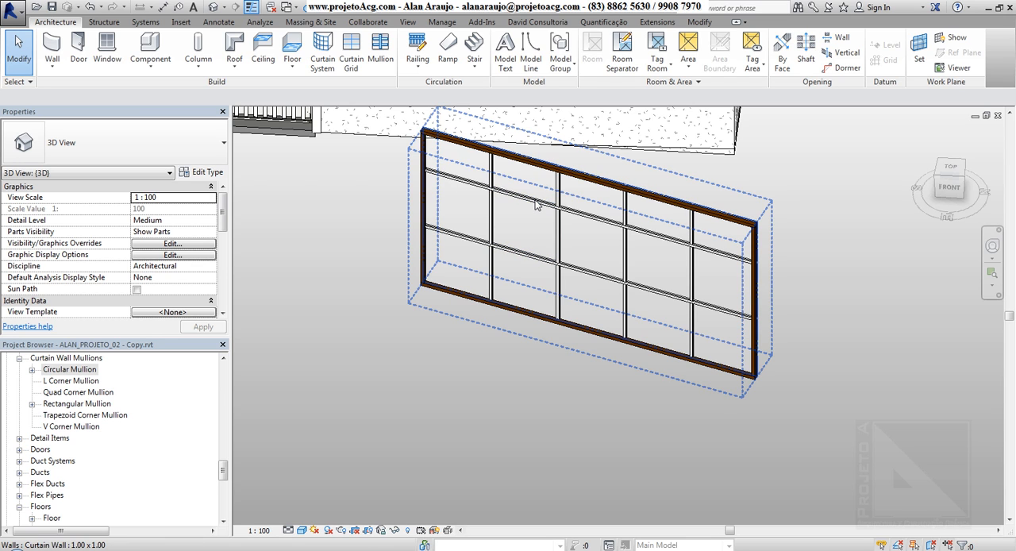
{"action": "key", "text": "Tab"}
{"action": "key", "text": "Tab"}
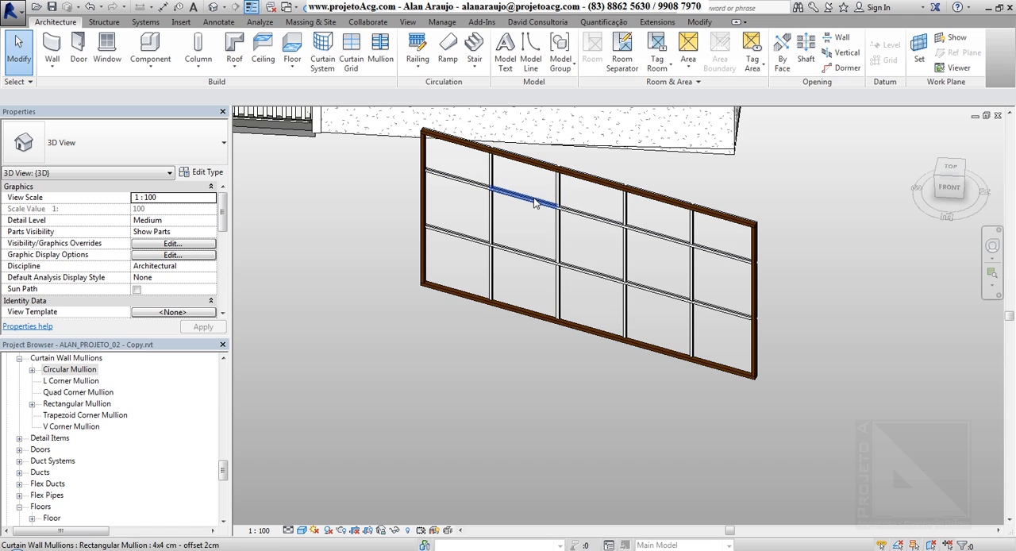
{"action": "key", "text": "Tab"}
{"action": "key", "text": "Tab"}
{"action": "key", "text": "Tab"}
{"action": "key", "text": "Tab"}
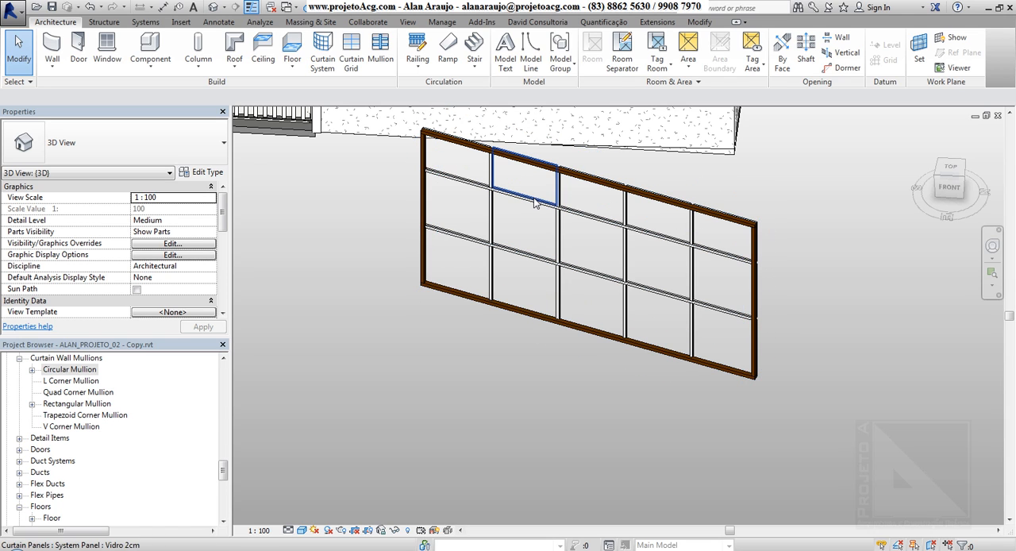
{"action": "key", "text": "Tab"}
{"action": "key", "text": "Tab"}
{"action": "key", "text": "Tab"}
{"action": "key", "text": "Tab"}
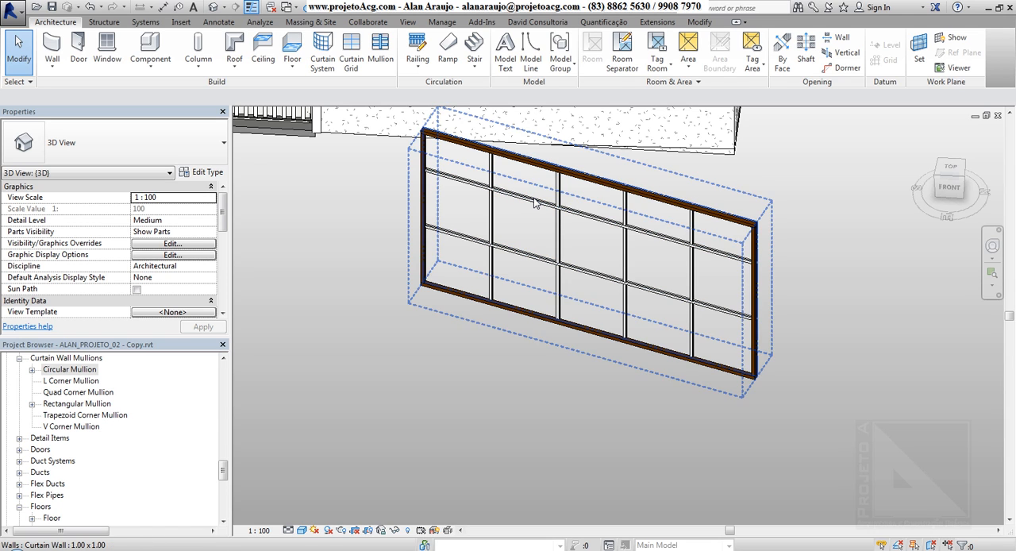
{"action": "key", "text": "Tab"}
{"action": "key", "text": "Tab"}
{"action": "key", "text": "Tab"}
{"action": "key", "text": "Tab"}
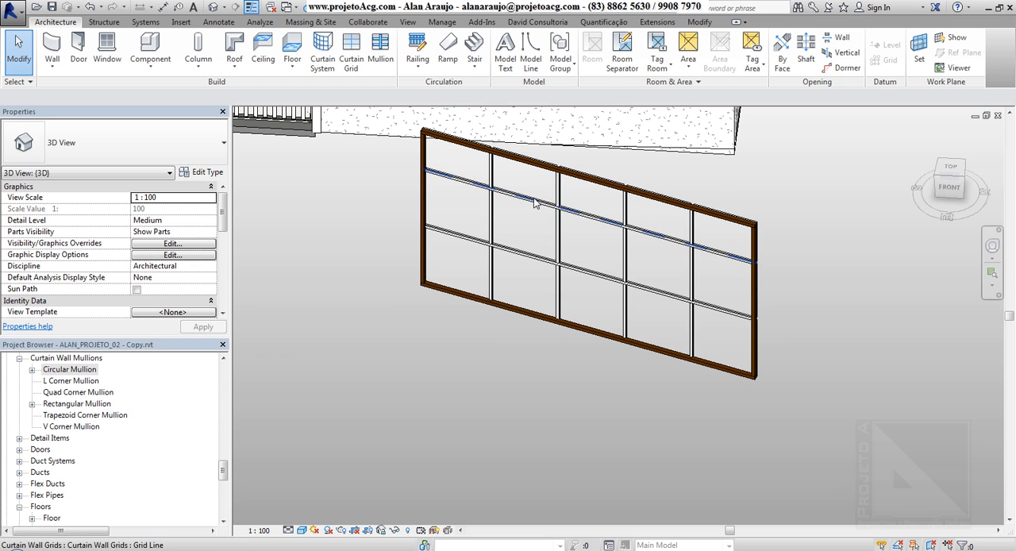
{"action": "key", "text": "Tab"}
{"action": "key", "text": "Tab"}
{"action": "key", "text": "Tab"}
{"action": "key", "text": "Tab"}
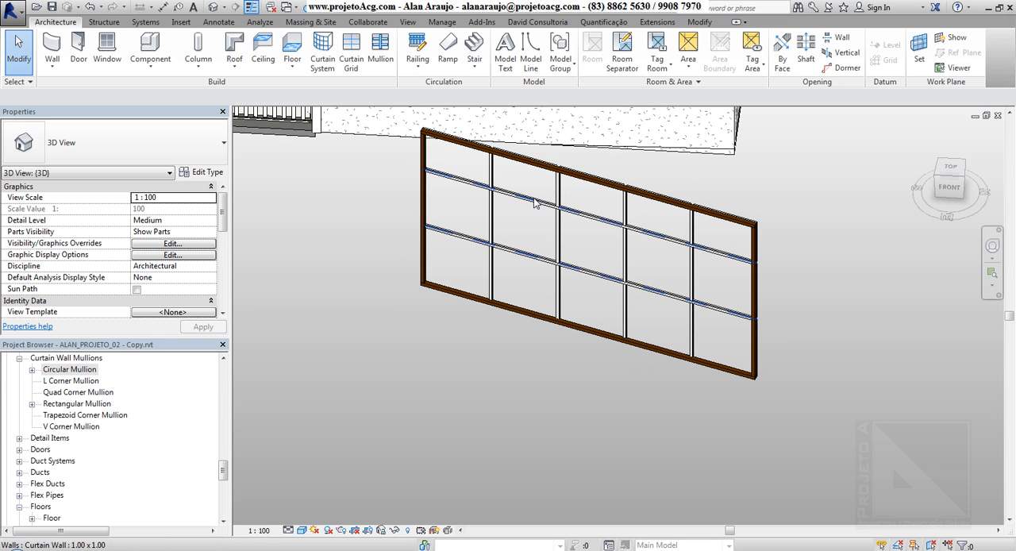
{"action": "key", "text": "Tab"}
{"action": "key", "text": "Tab"}
{"action": "key", "text": "Tab"}
{"action": "key", "text": "Tab"}
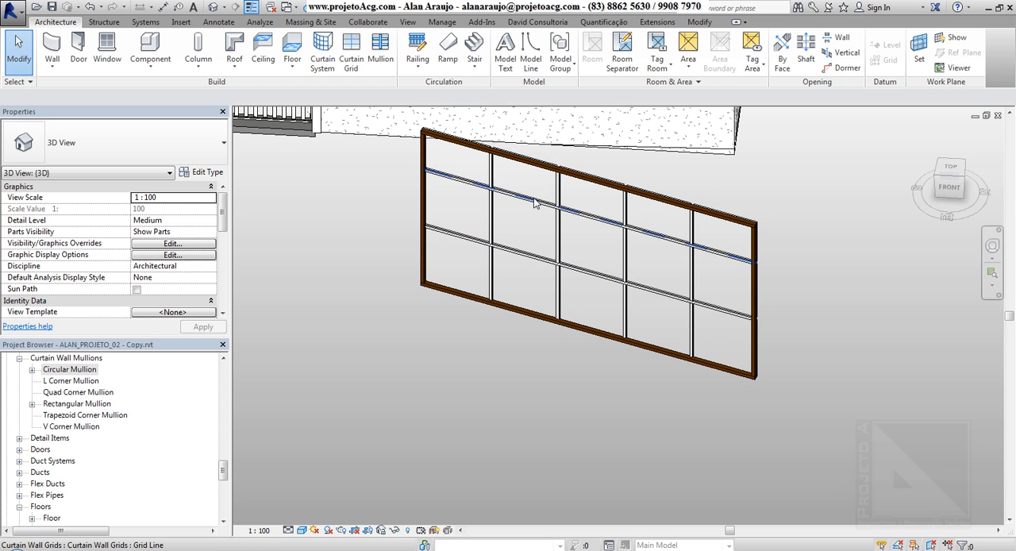
{"action": "key", "text": "Tab"}
{"action": "key", "text": "Tab"}
{"action": "key", "text": "Tab"}
{"action": "key", "text": "Tab"}
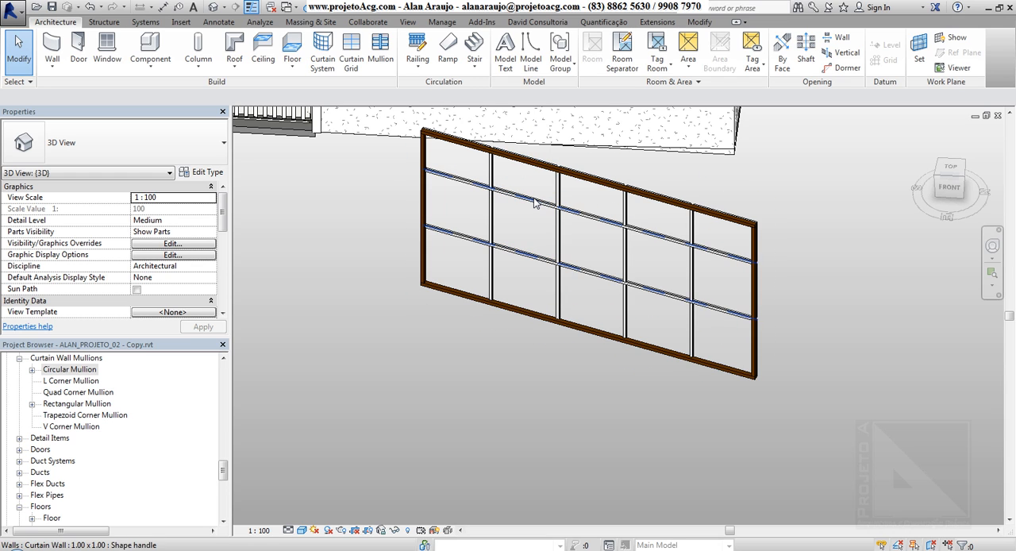
{"action": "key", "text": "Tab"}
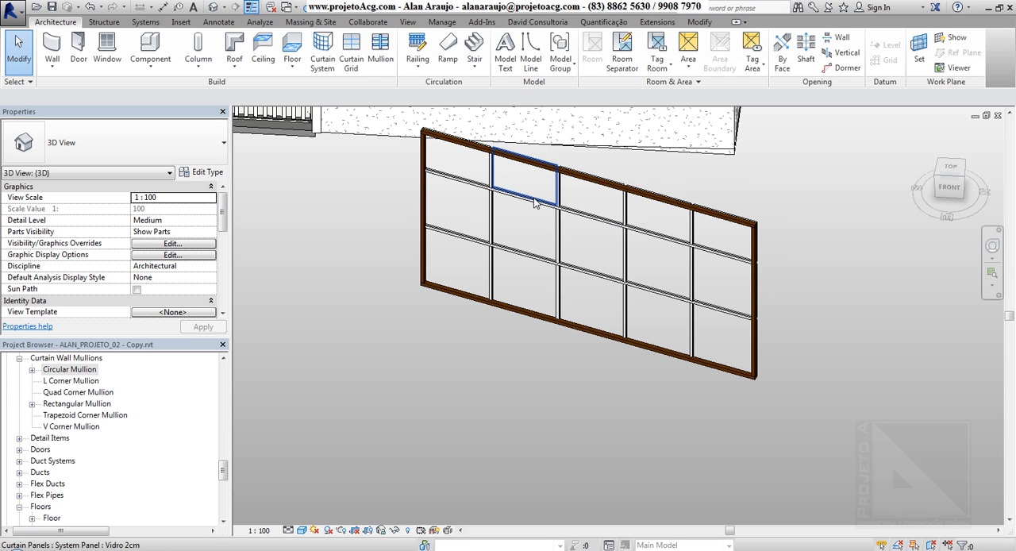
{"action": "left_click", "coordinate": [535, 203]}
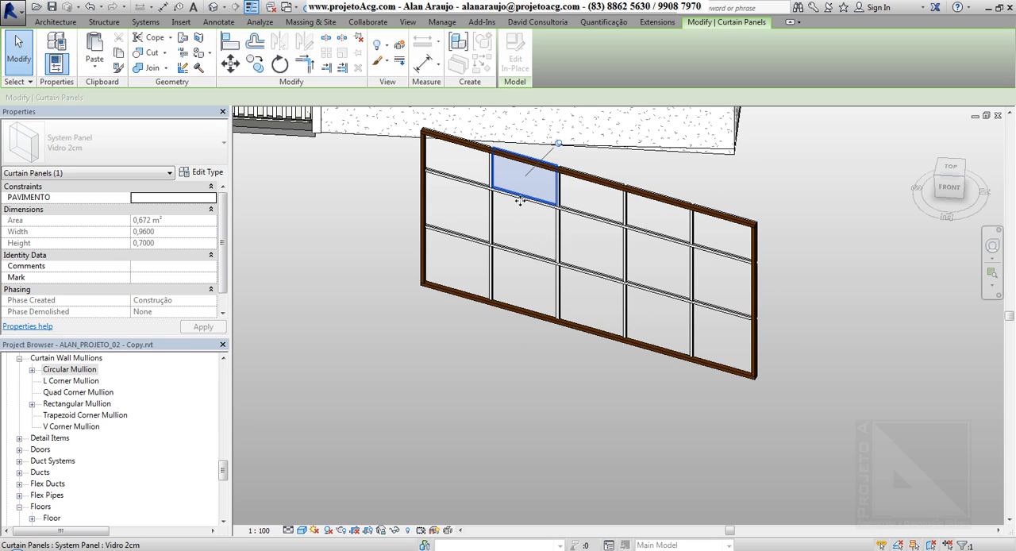
Select the mullion segment below that panel, switch the selection to the upper horizontal grid line, and examine its spacing dimensions.
{"action": "left_click", "coordinate": [520, 201]}
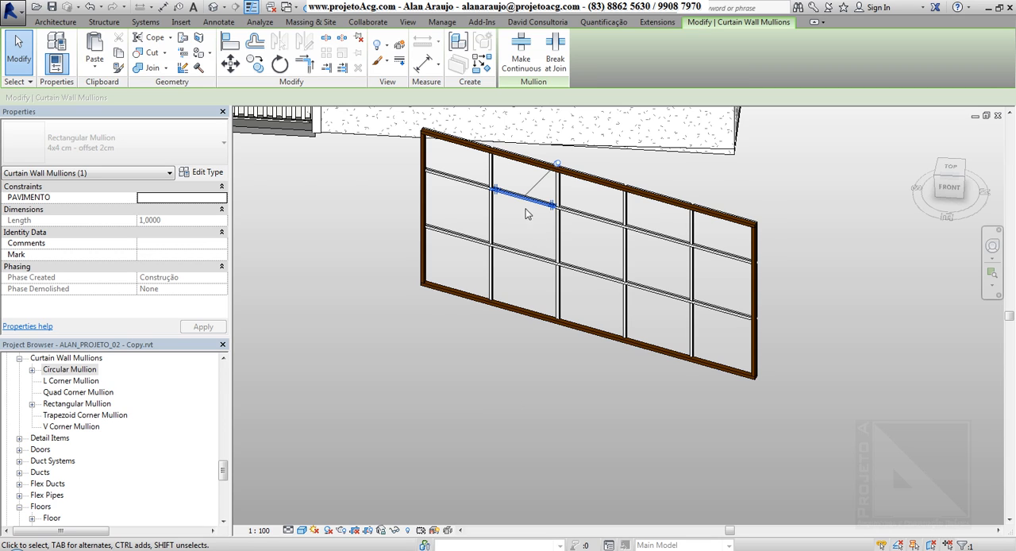
{"action": "key", "text": "Tab"}
{"action": "key", "text": "Tab"}
{"action": "left_click", "coordinate": [516, 200]}
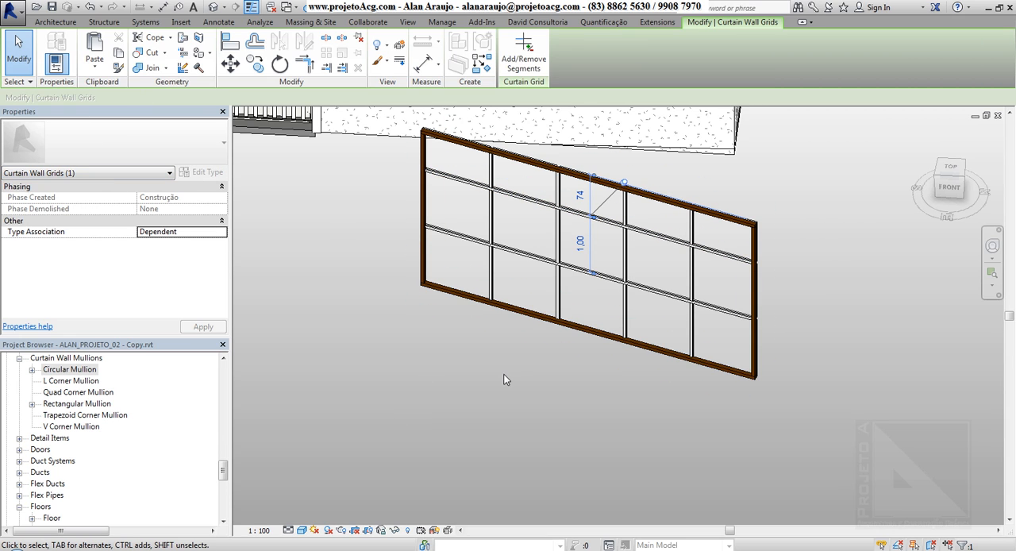
{"action": "middle_click_drag", "start_coordinate": [478, 365], "coordinate": [510, 307], "text": "shift"}
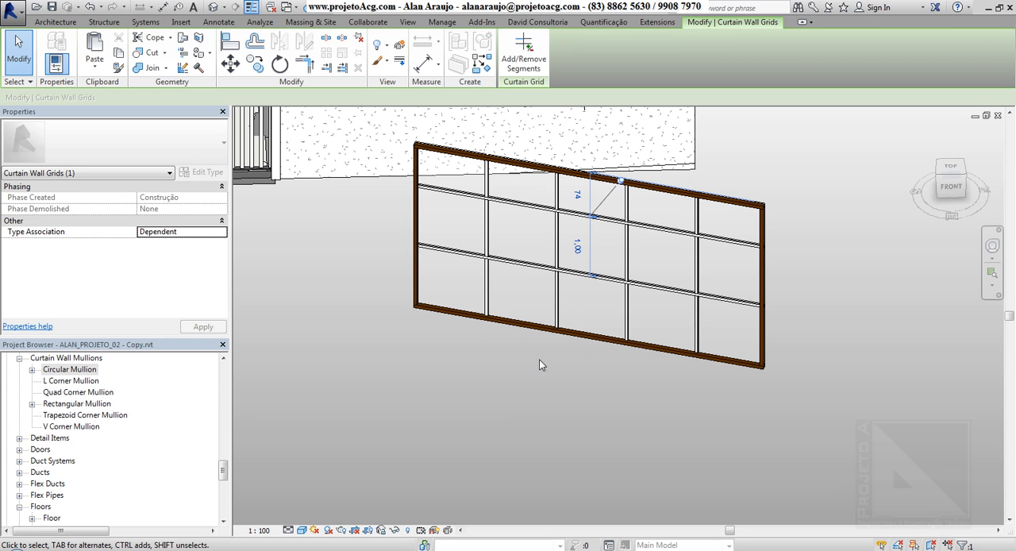
{"action": "middle_click_drag", "start_coordinate": [596, 346], "coordinate": [568, 177], "text": "shift"}
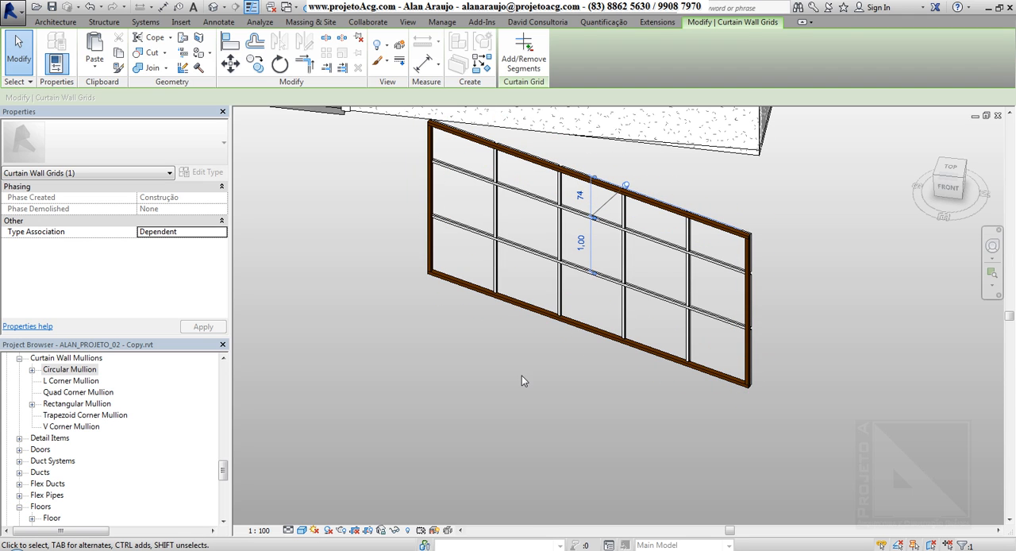
{"action": "middle_click_drag", "start_coordinate": [523, 380], "coordinate": [539, 358]}
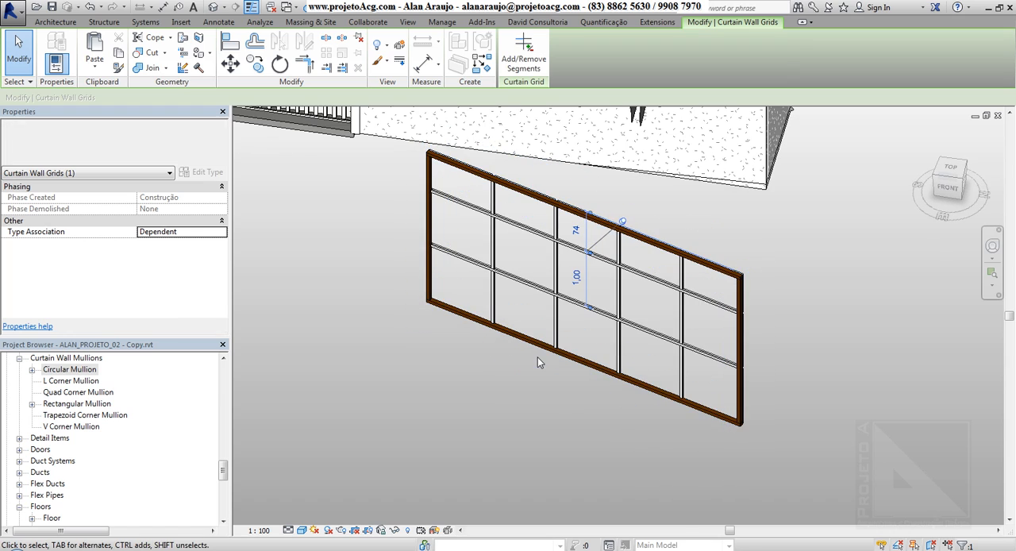